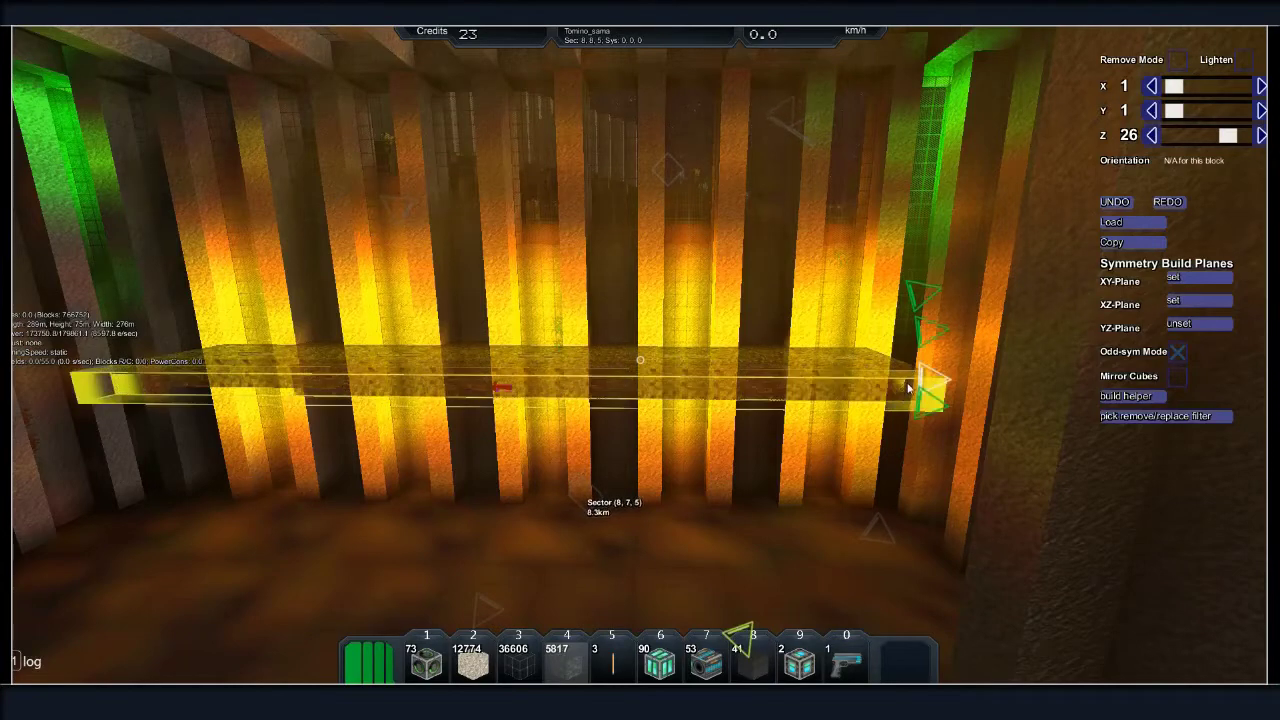
Place the 1×1×26 block row across the pillared hall, then leave advanced build mode
click(909, 388)
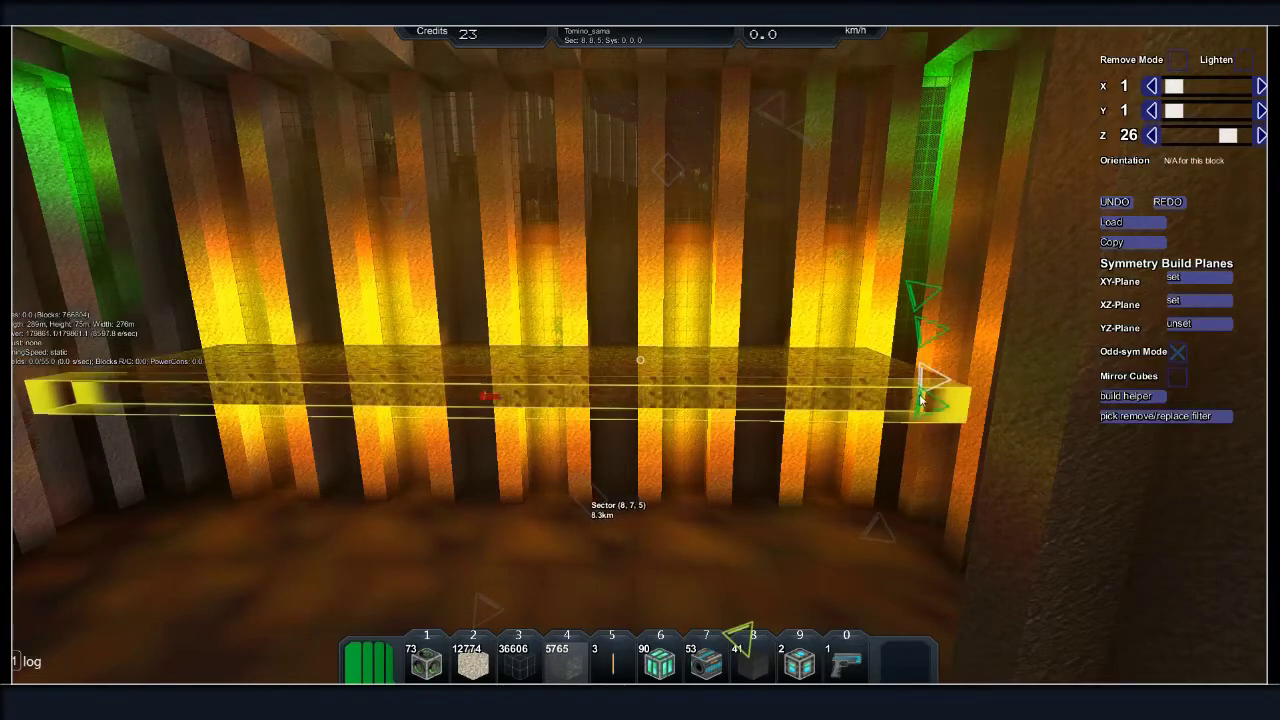
click(913, 400)
key(ctrl)
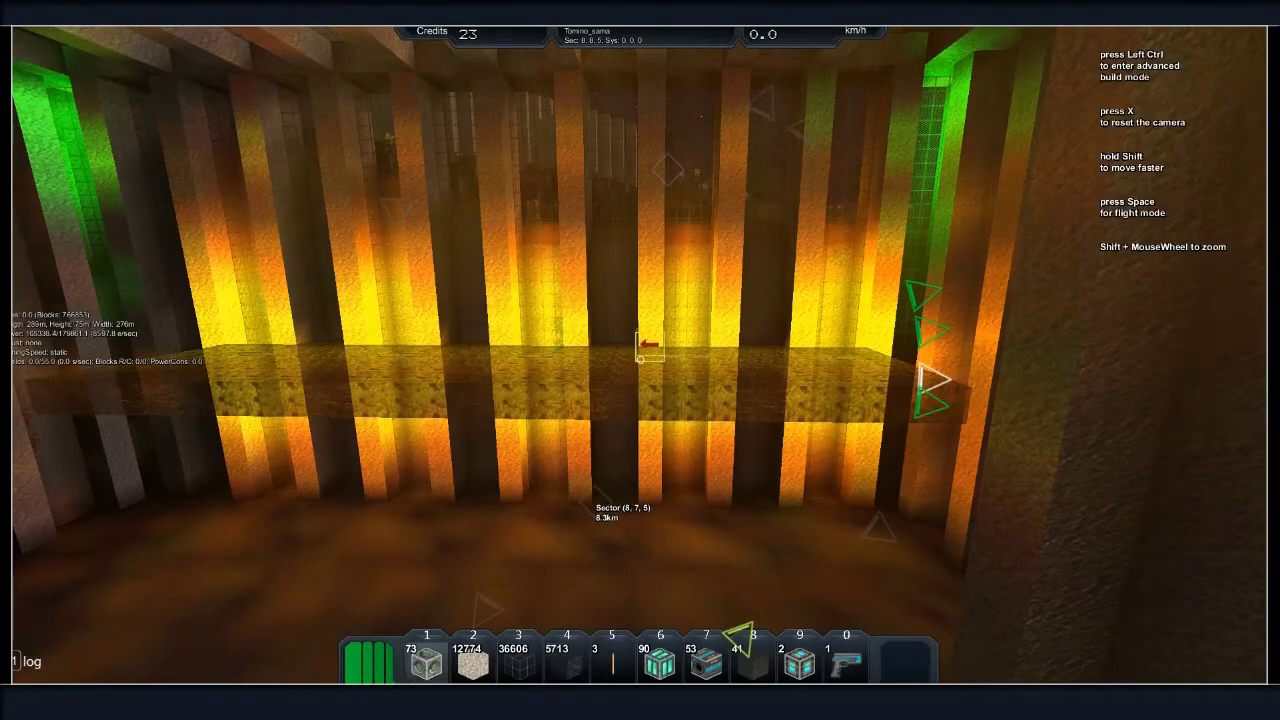
key(2)
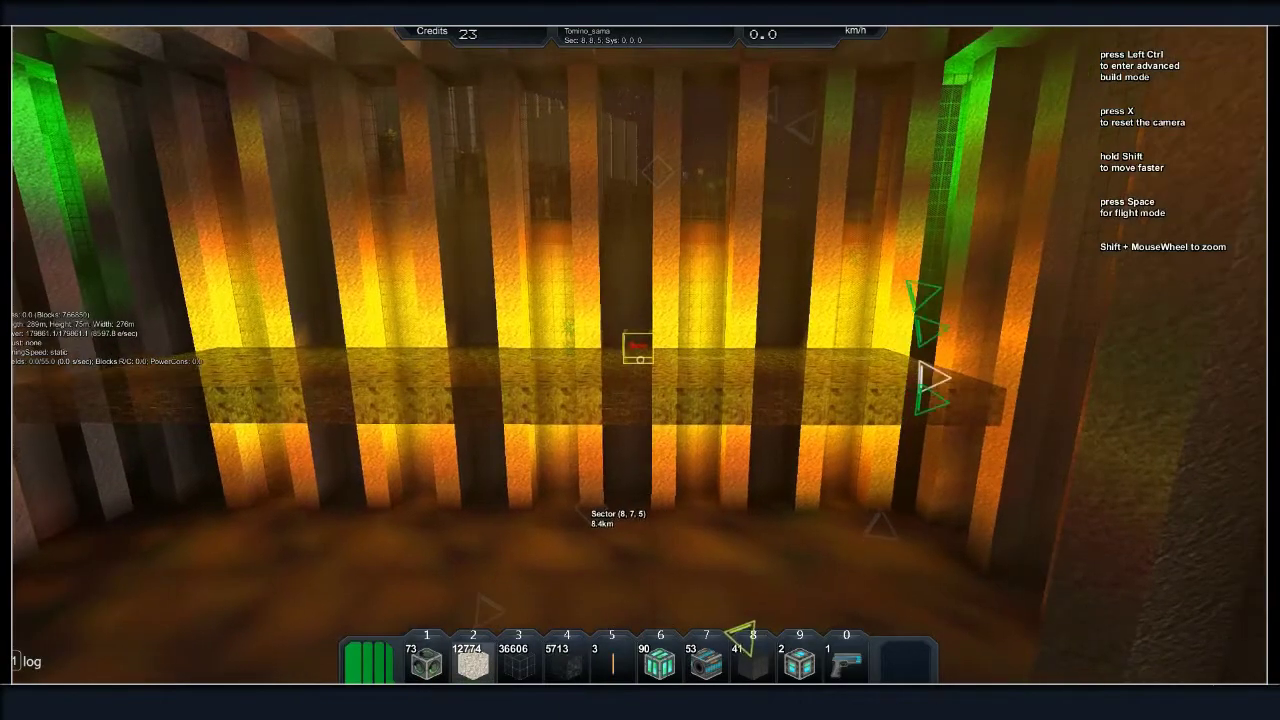
drag(640, 360, 500, 360)
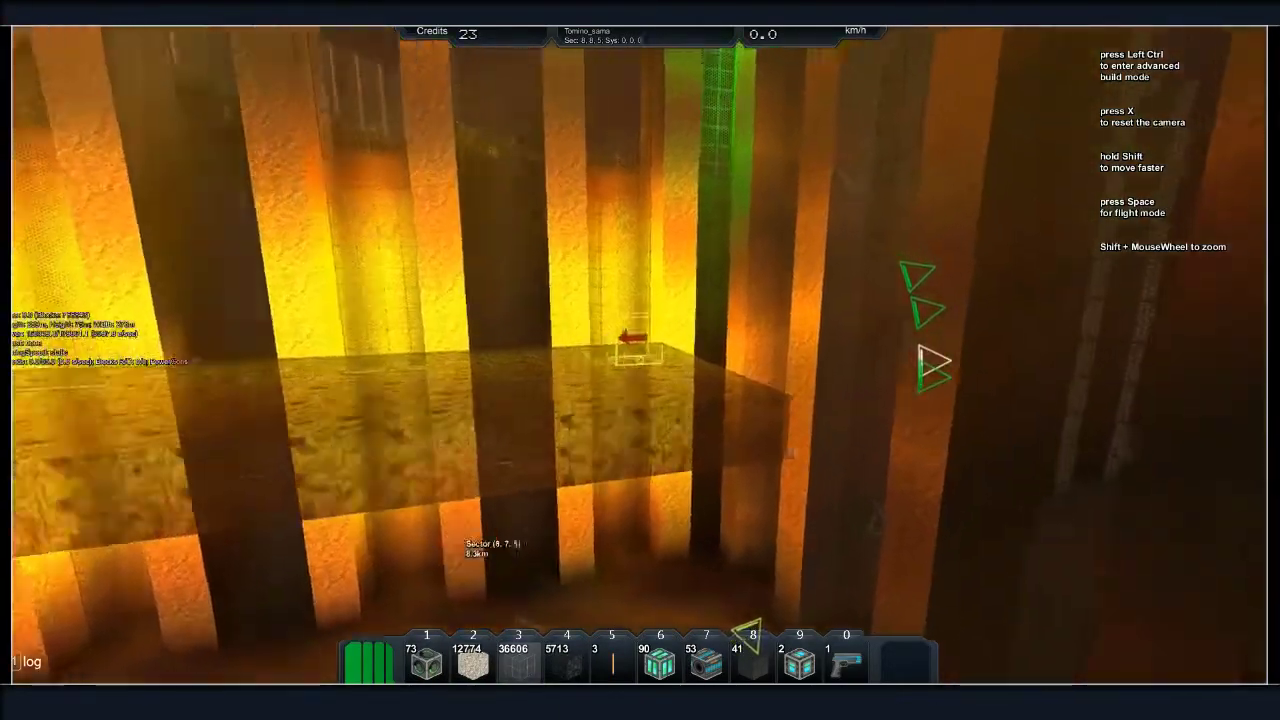
drag(640, 400, 640, 300)
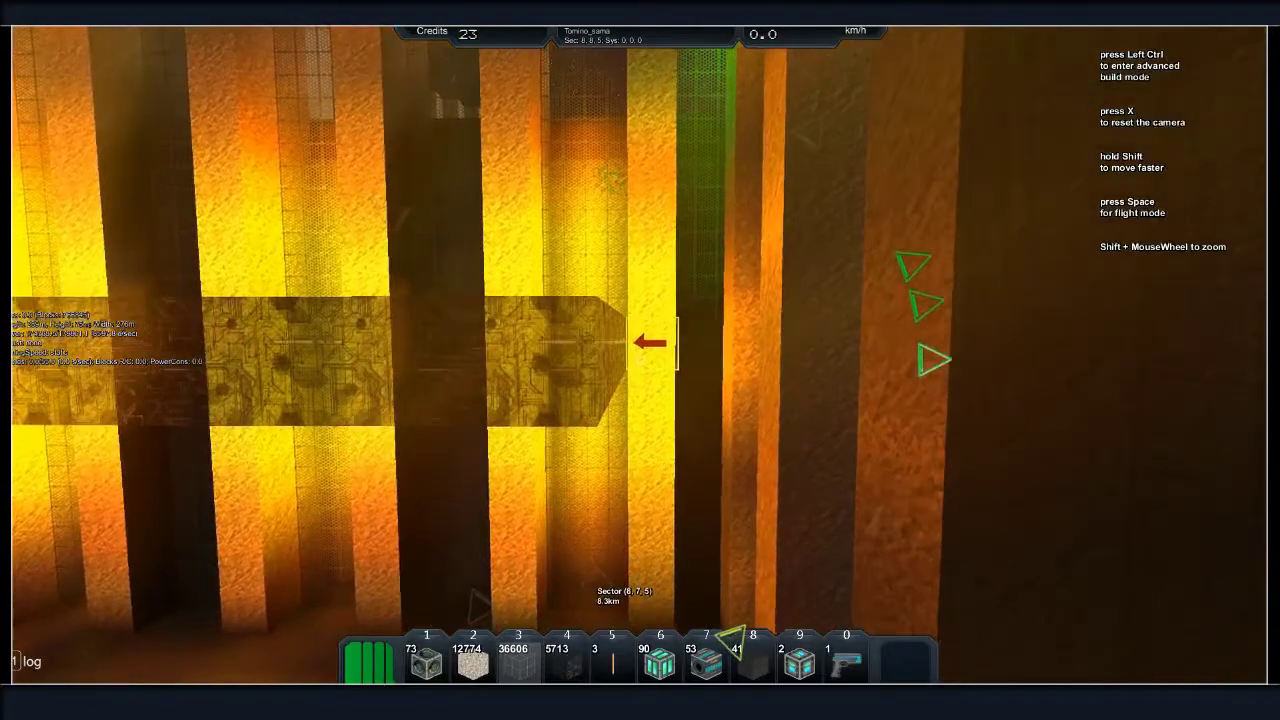
scroll(640, 360, up, 3)
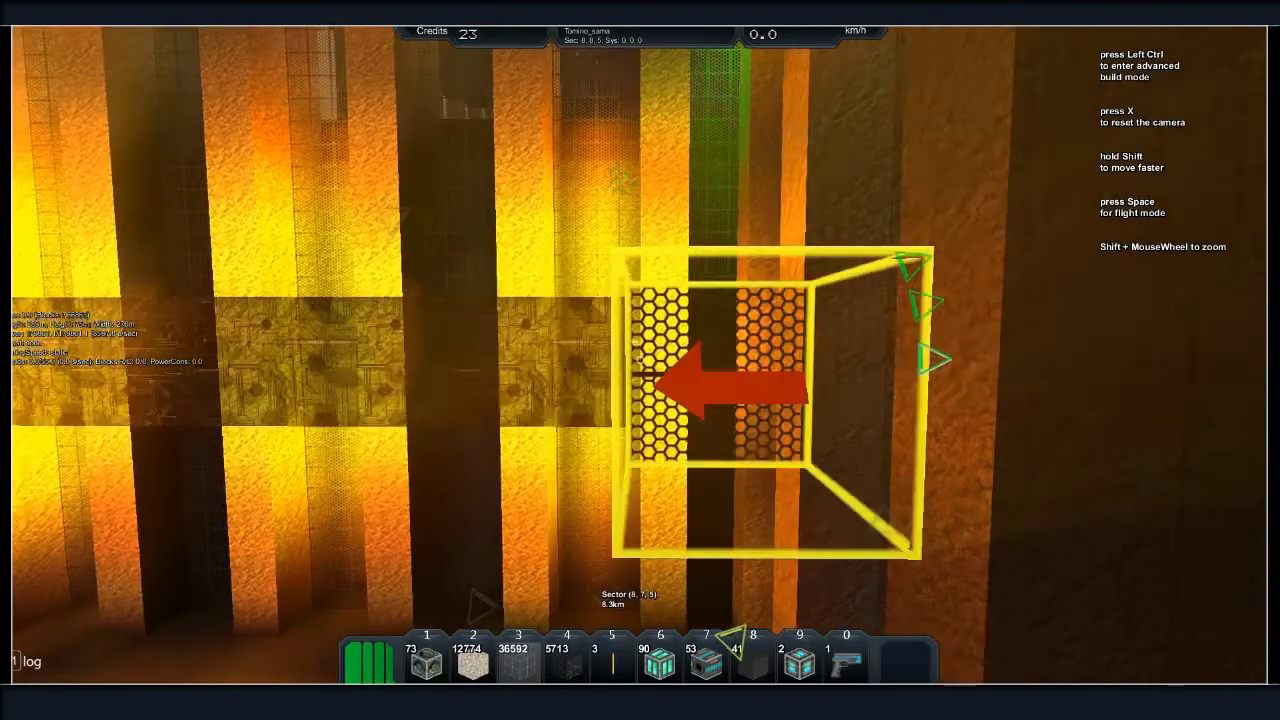
drag(640, 360, 760, 360)
scroll(640, 360, down, 5)
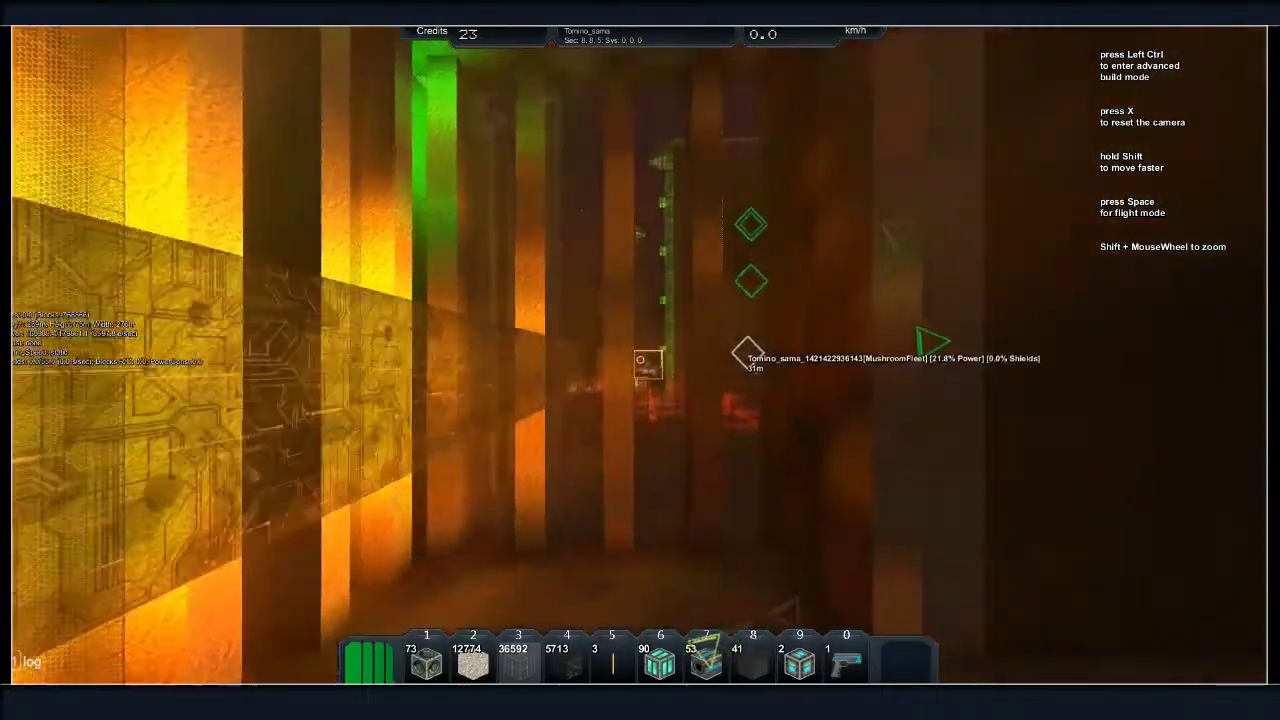
drag(640, 360, 580, 360)
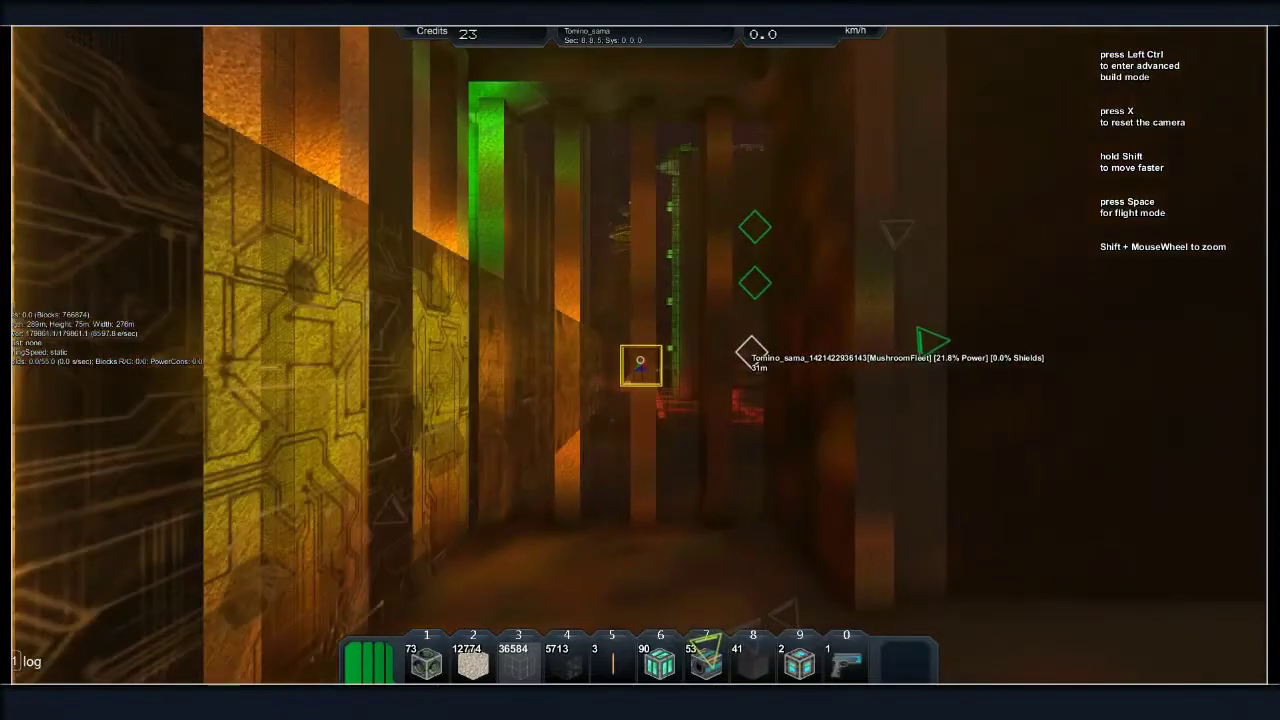
scroll(640, 360, up, 4)
scroll(640, 360, up, 2)
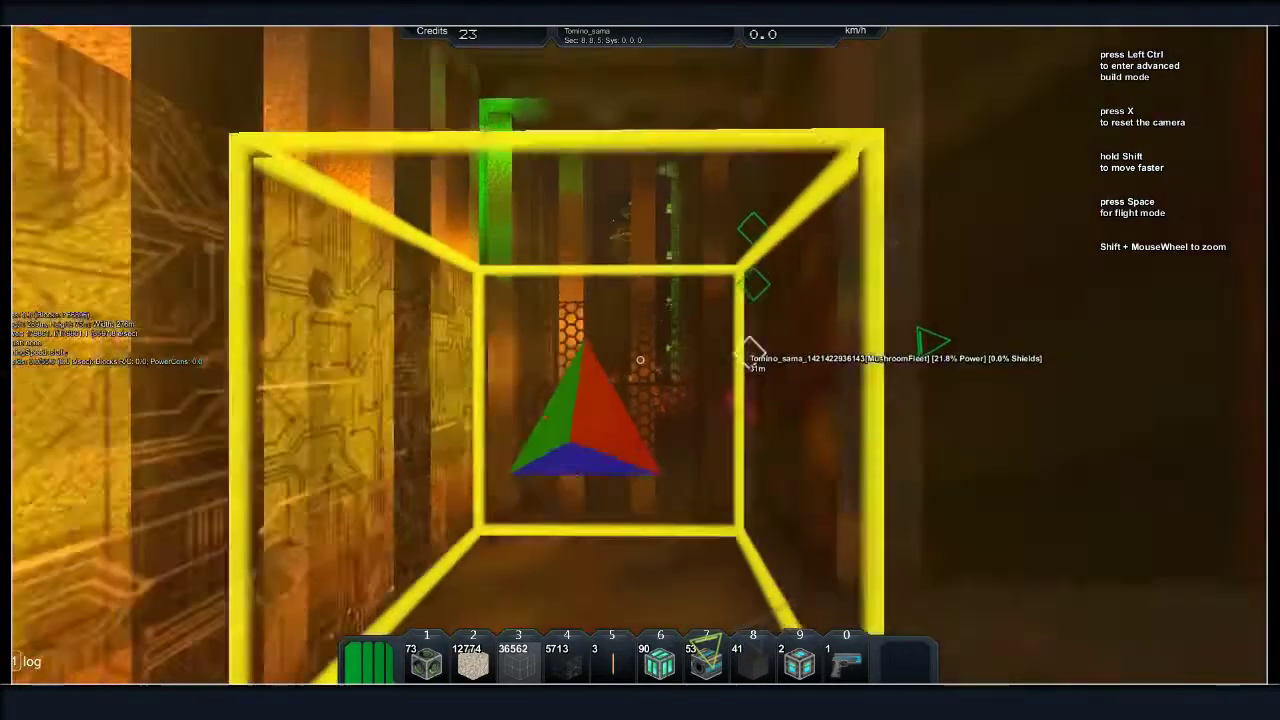
scroll(640, 360, down, 2)
scroll(640, 360, up, 3)
scroll(640, 360, down, 4)
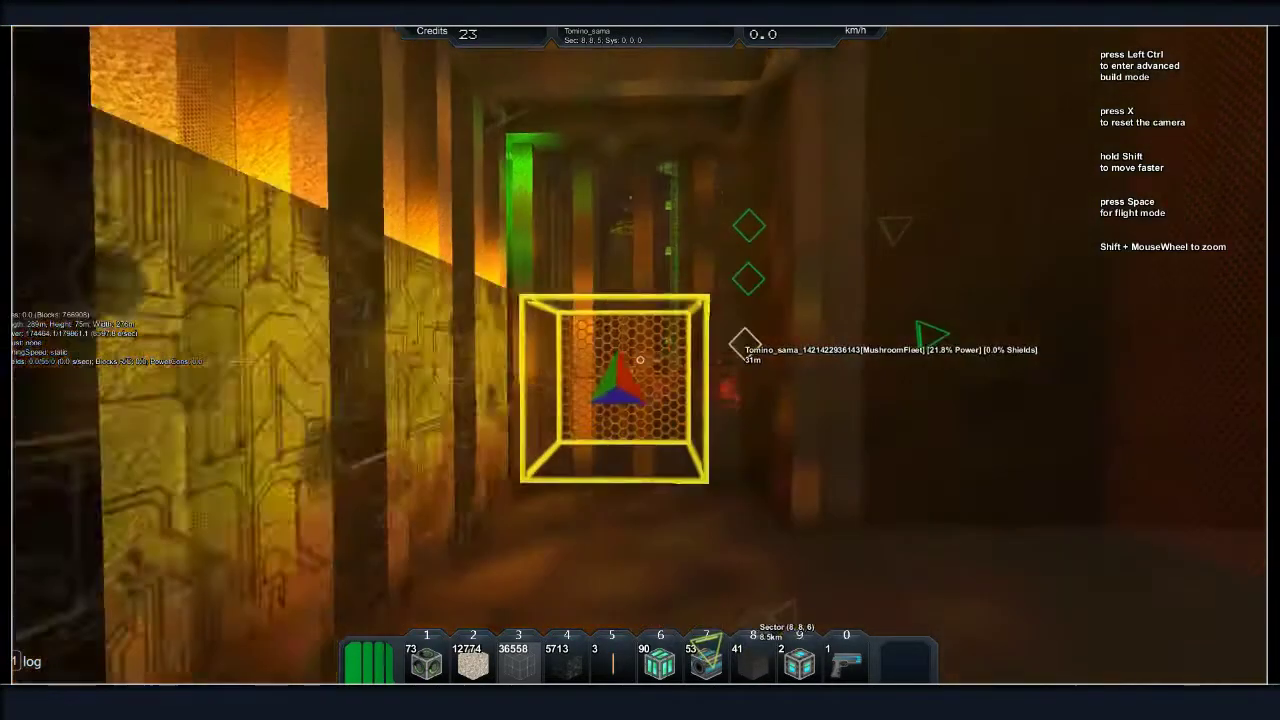
scroll(640, 360, down, 3)
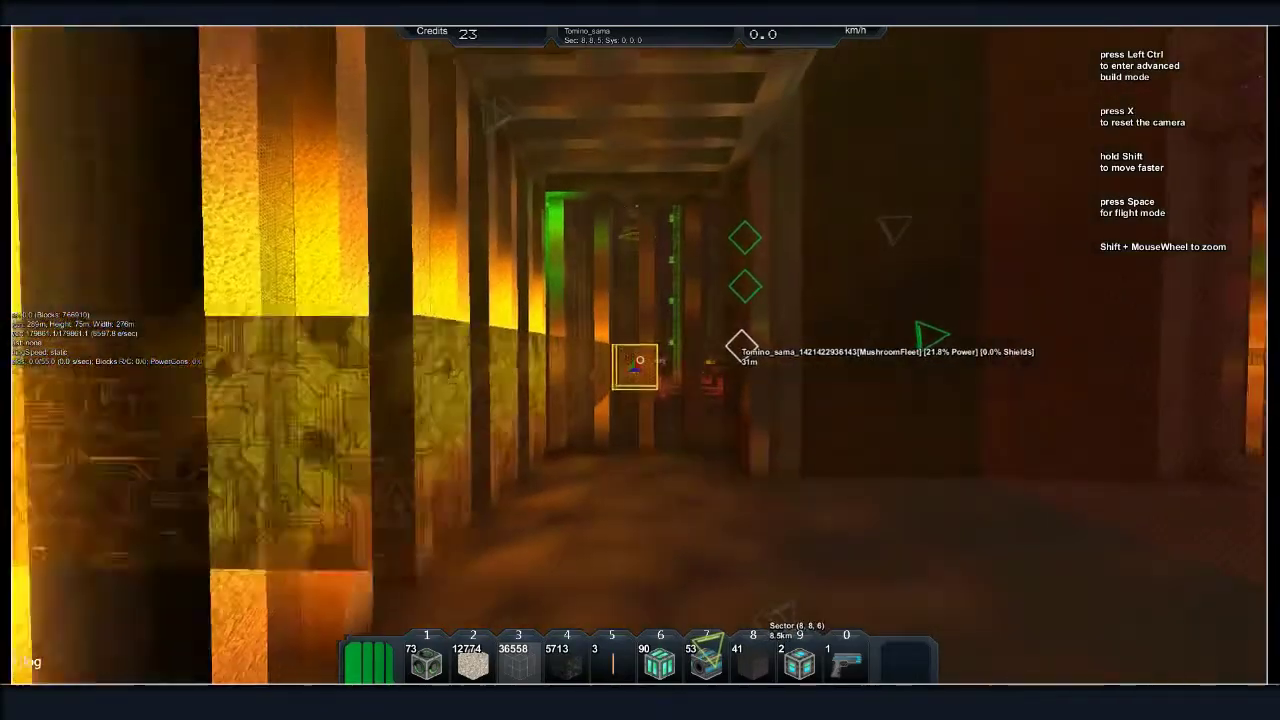
drag(640, 360, 700, 360)
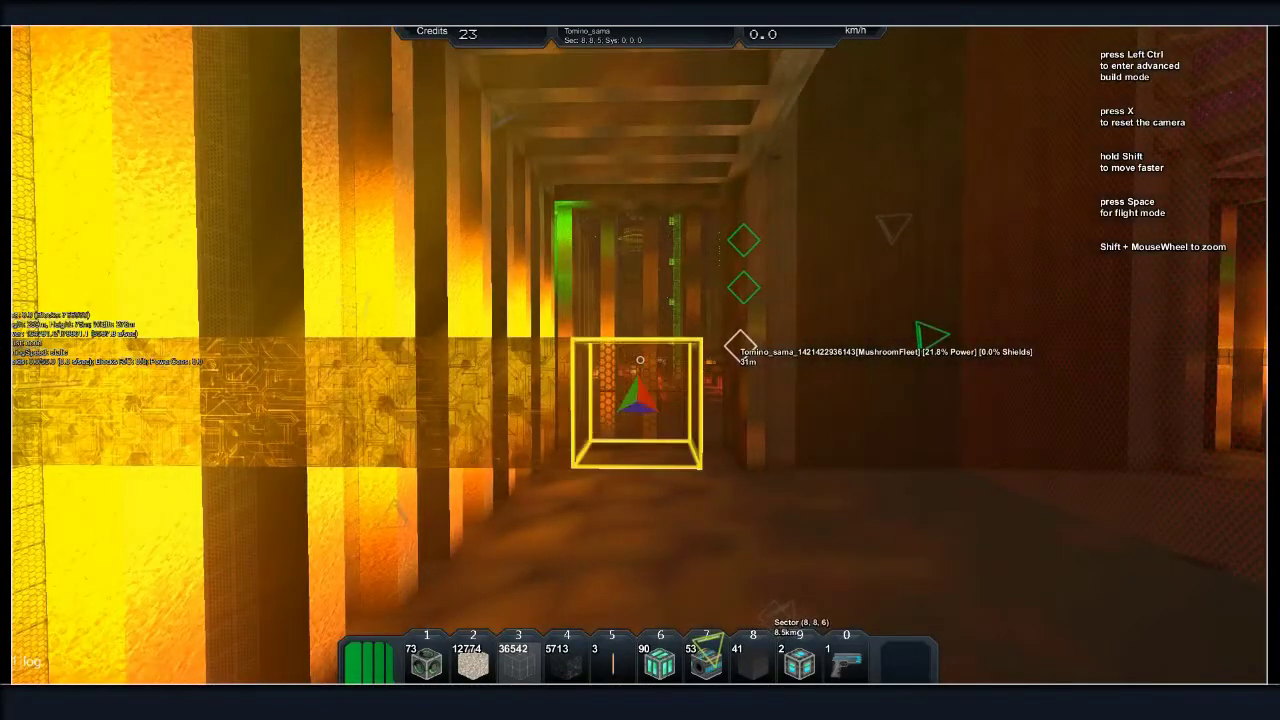
mouse_move(640, 360)
mouse_down()
mouse_move(400, 360)
mouse_move(560, 360)
mouse_up()
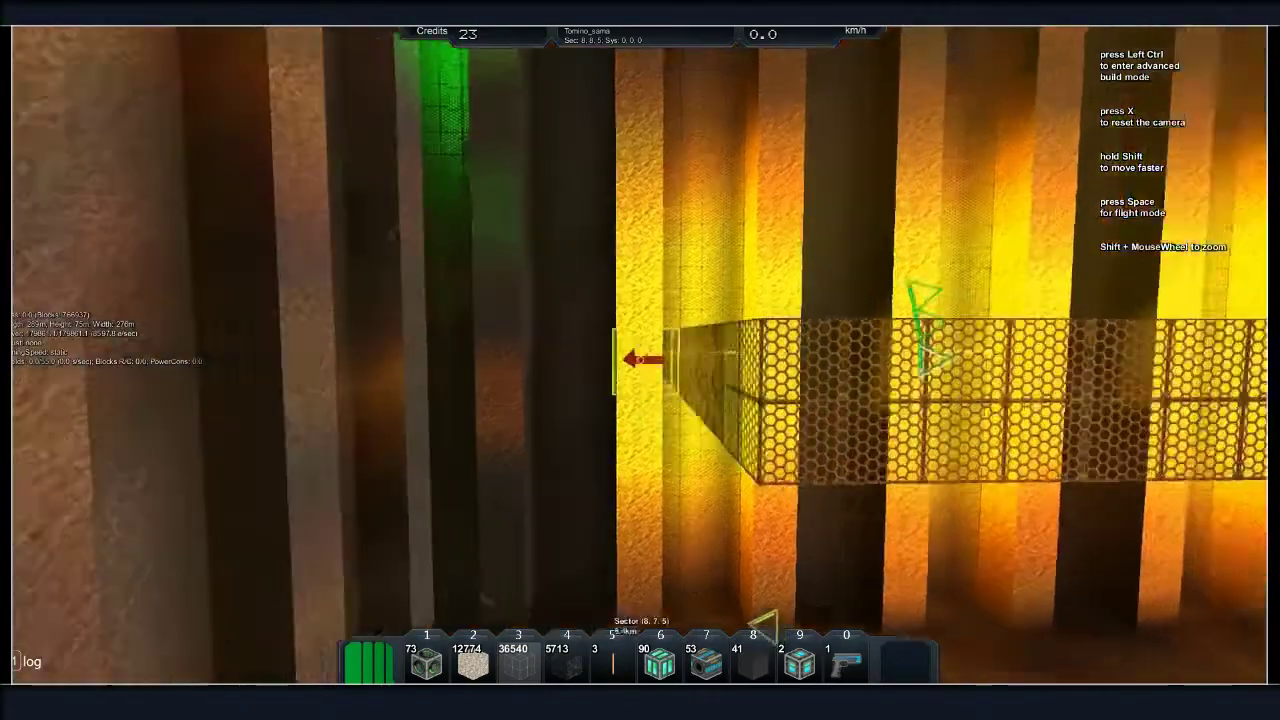
drag(640, 360, 600, 360)
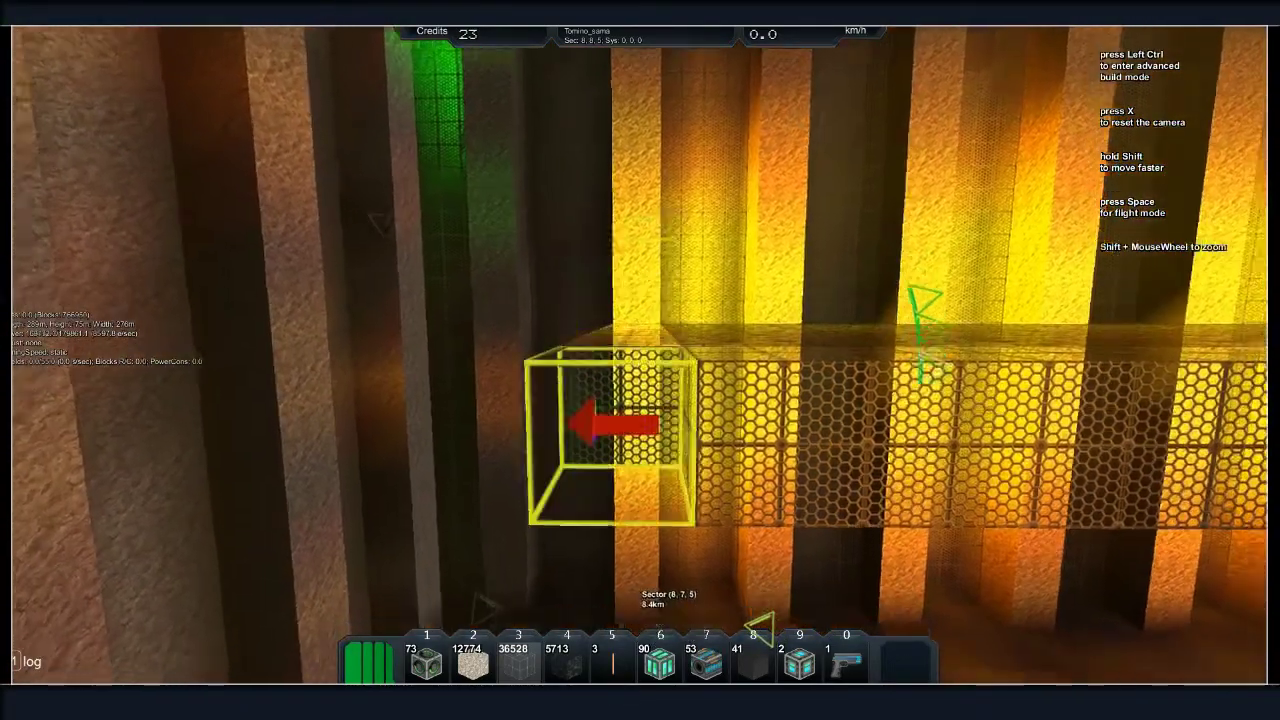
drag(640, 360, 560, 300)
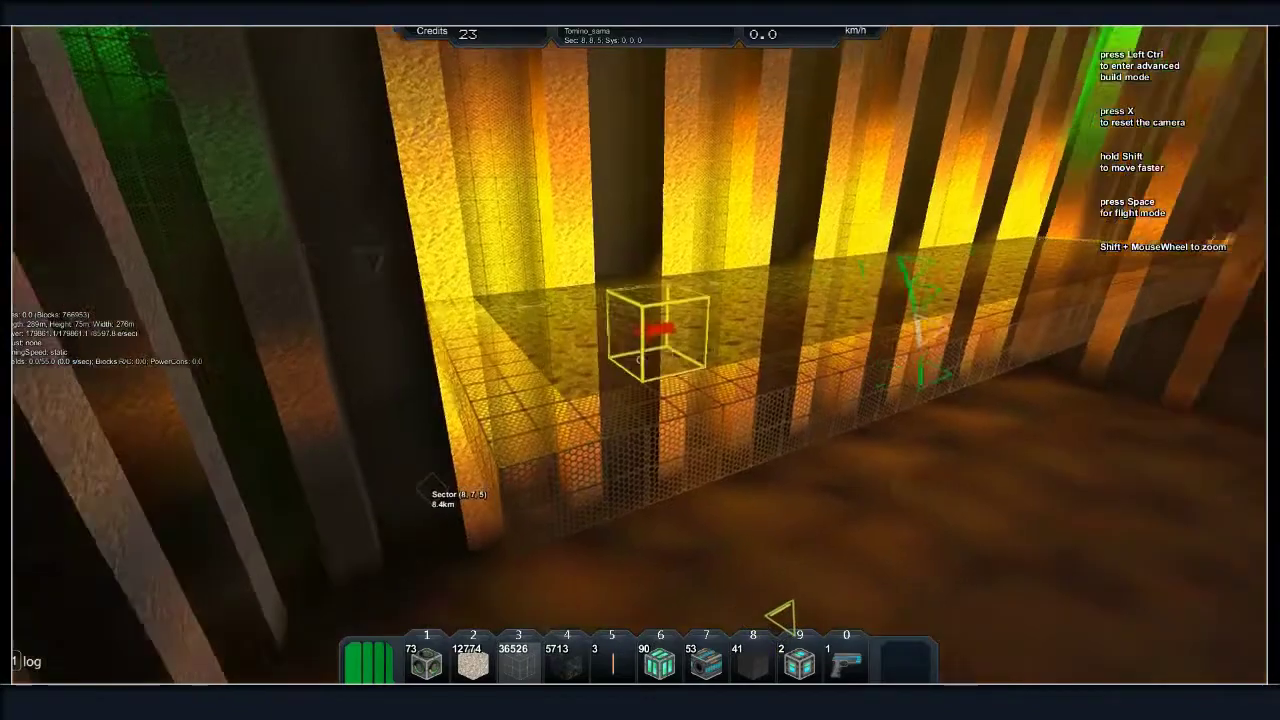
drag(640, 360, 500, 360)
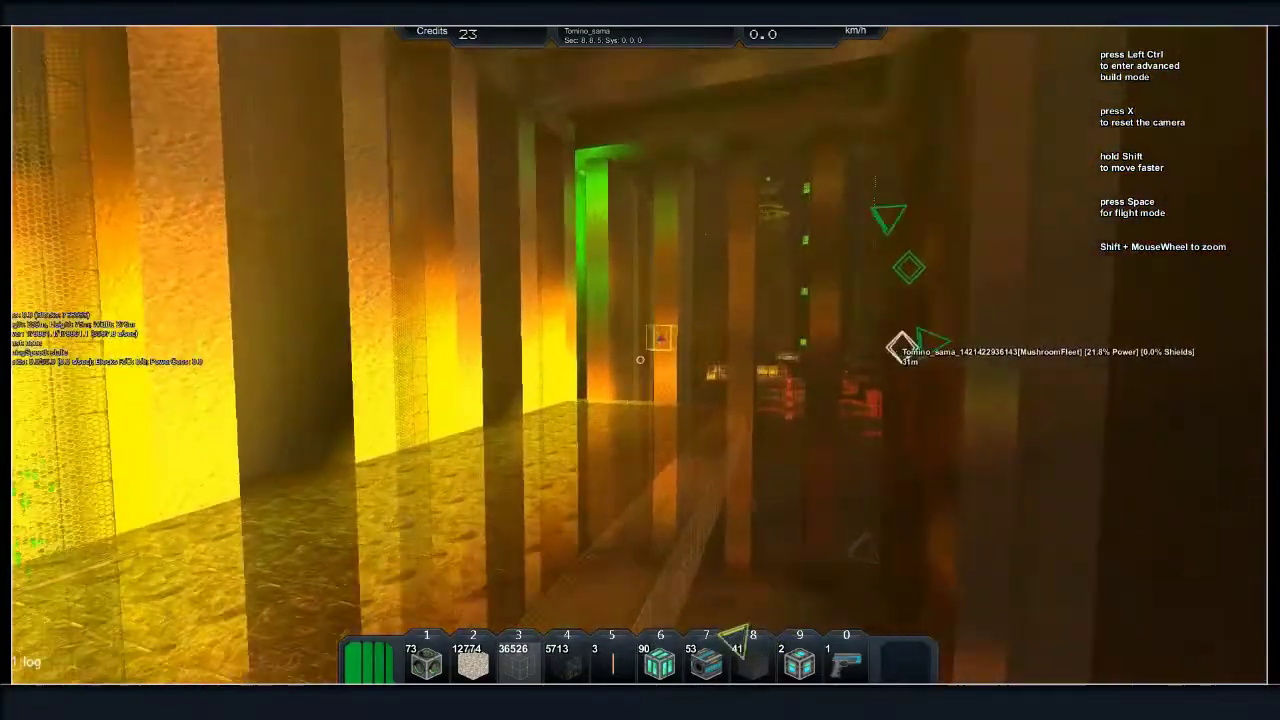
drag(640, 360, 400, 360)
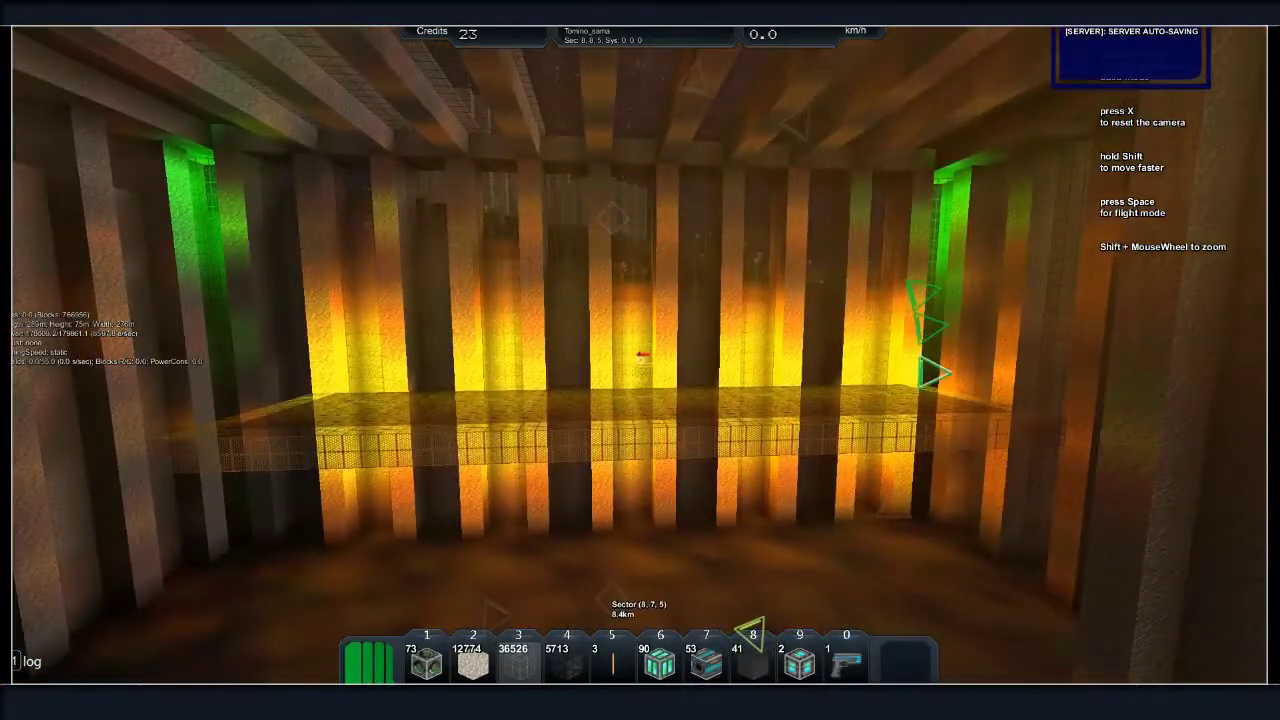
drag(640, 360, 610, 352)
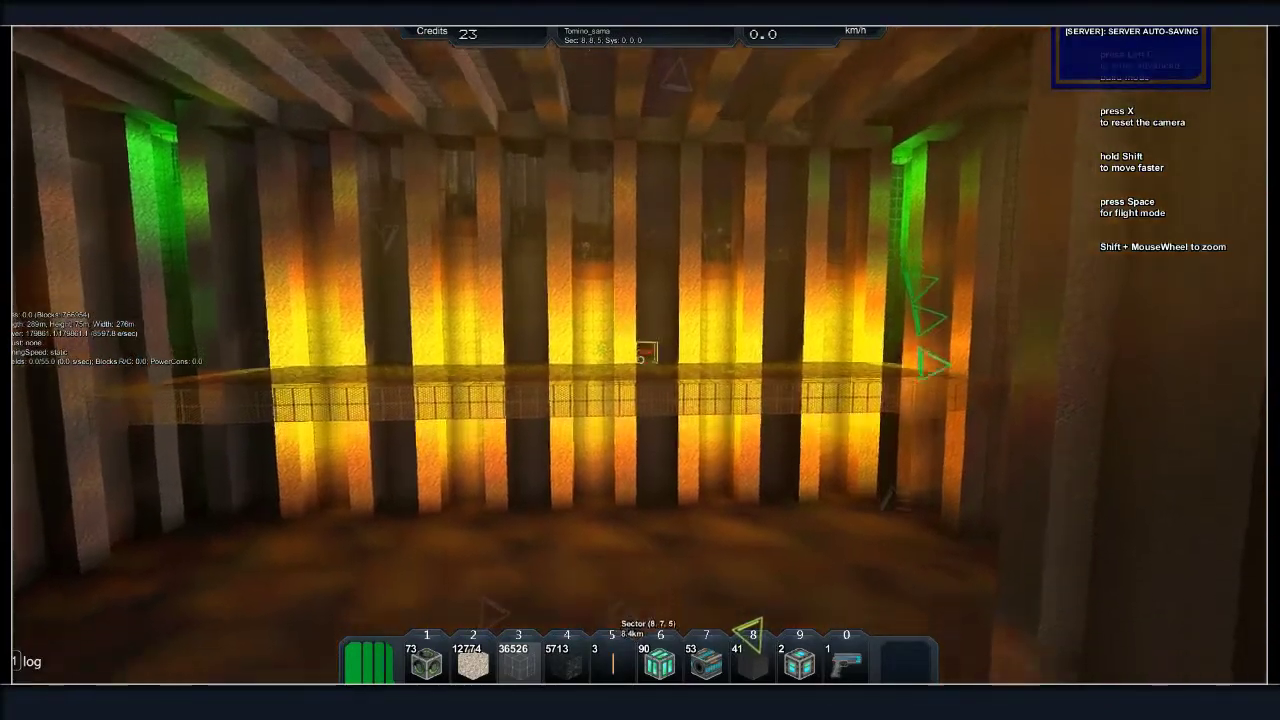
drag(640, 360, 640, 300)
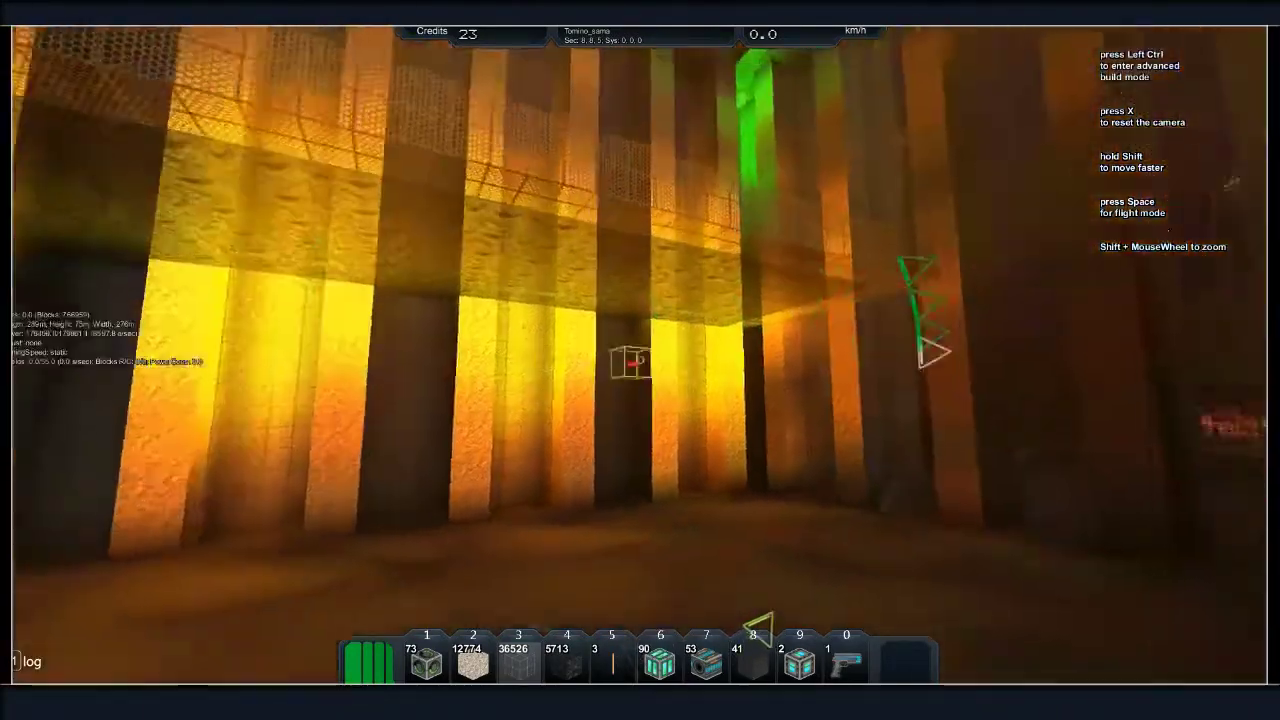
drag(640, 360, 500, 300)
drag(640, 360, 700, 320)
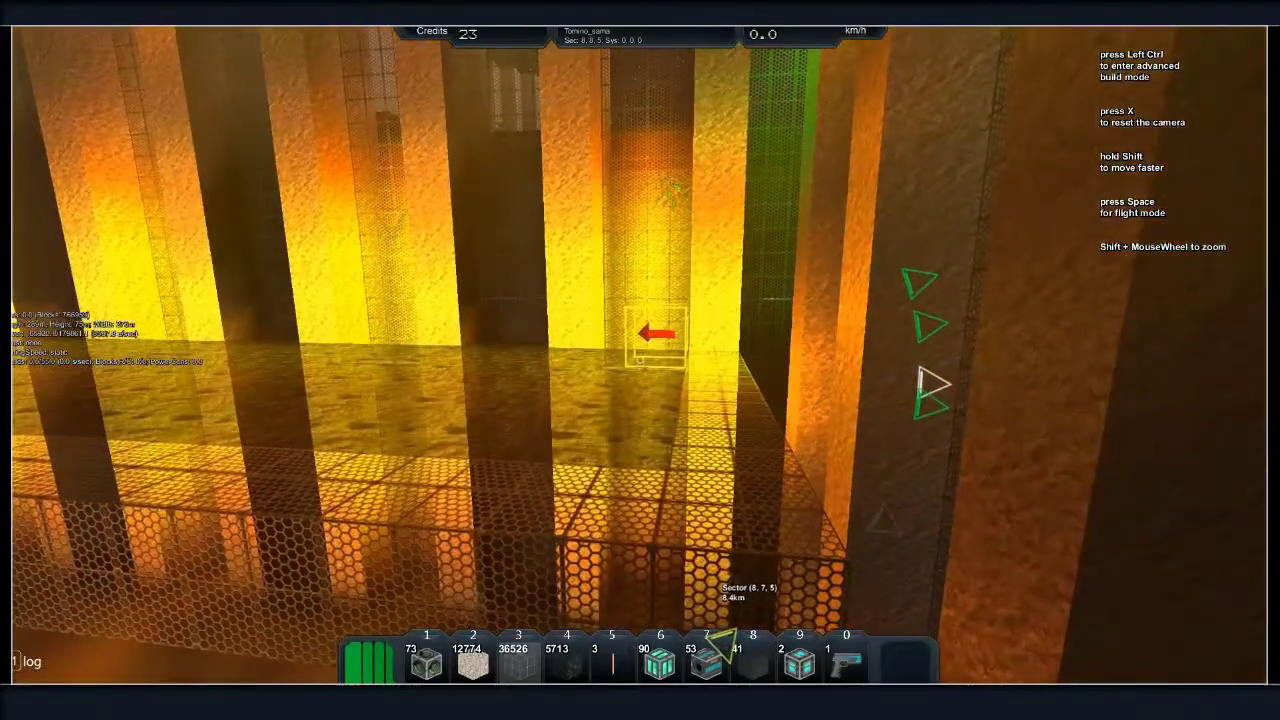
drag(640, 360, 640, 250)
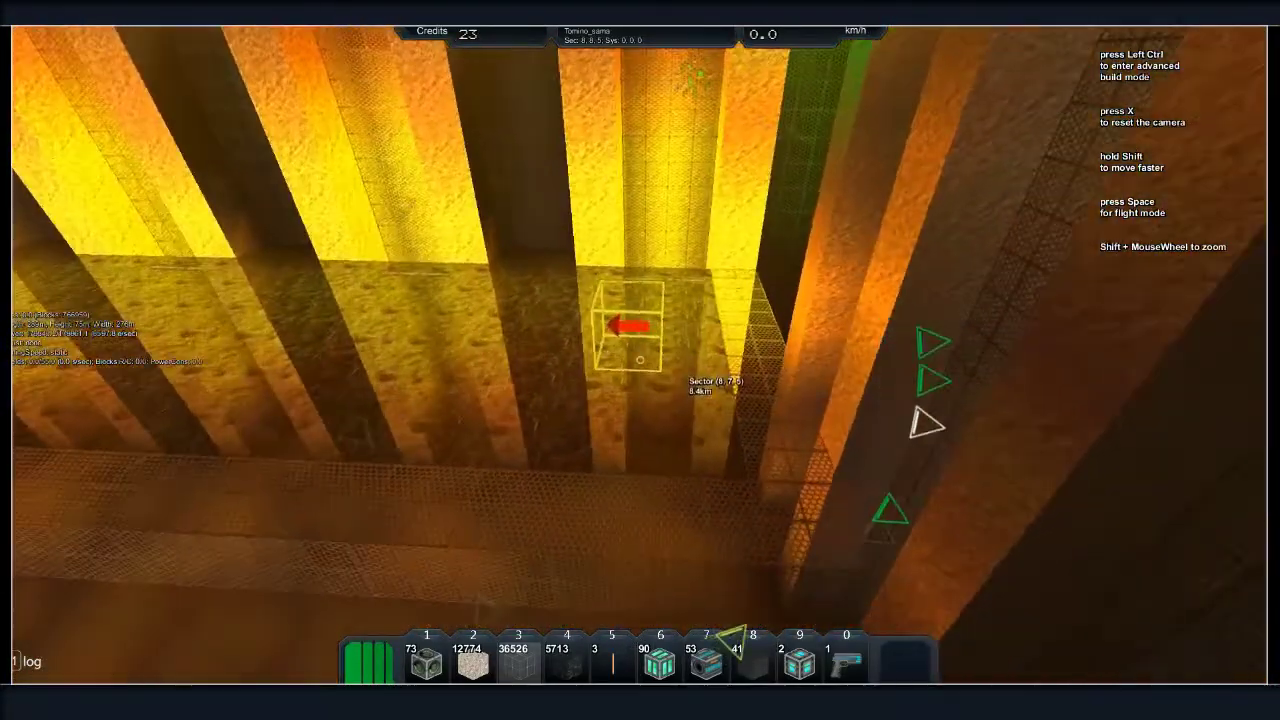
mouse_move(640, 360)
mouse_down()
mouse_move(660, 330)
mouse_move(600, 300)
mouse_up()
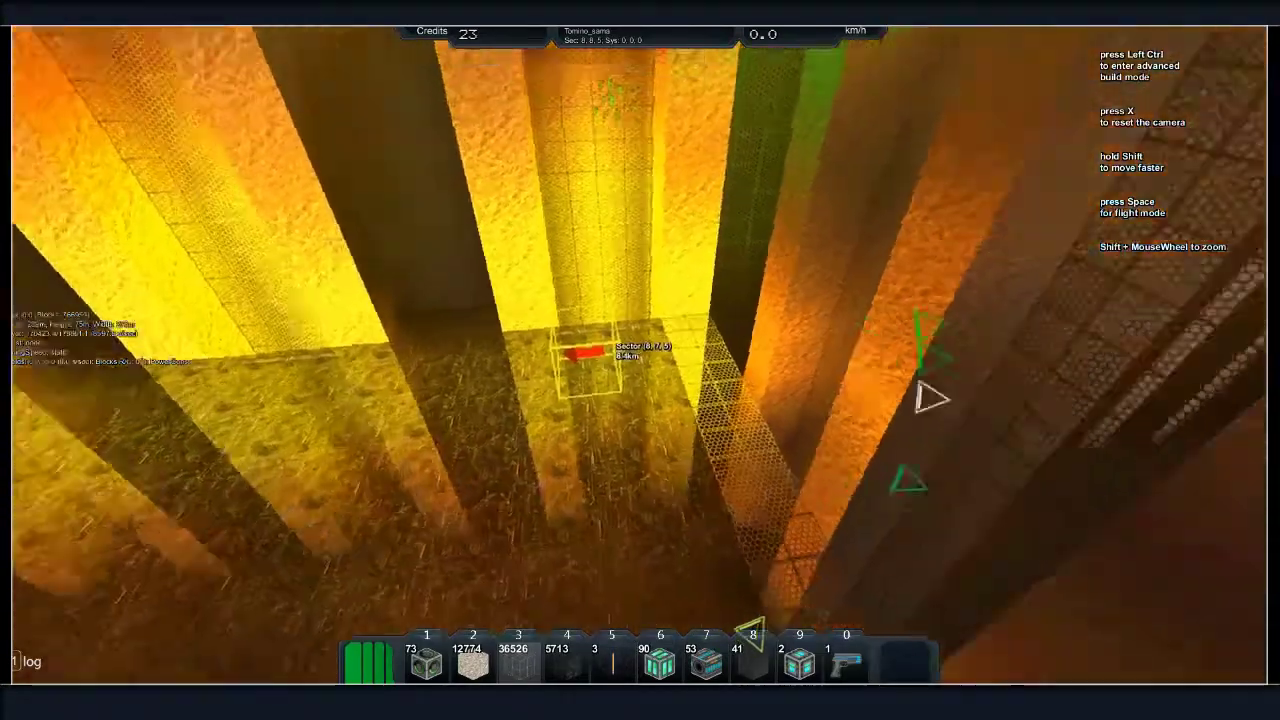
drag(640, 360, 640, 200)
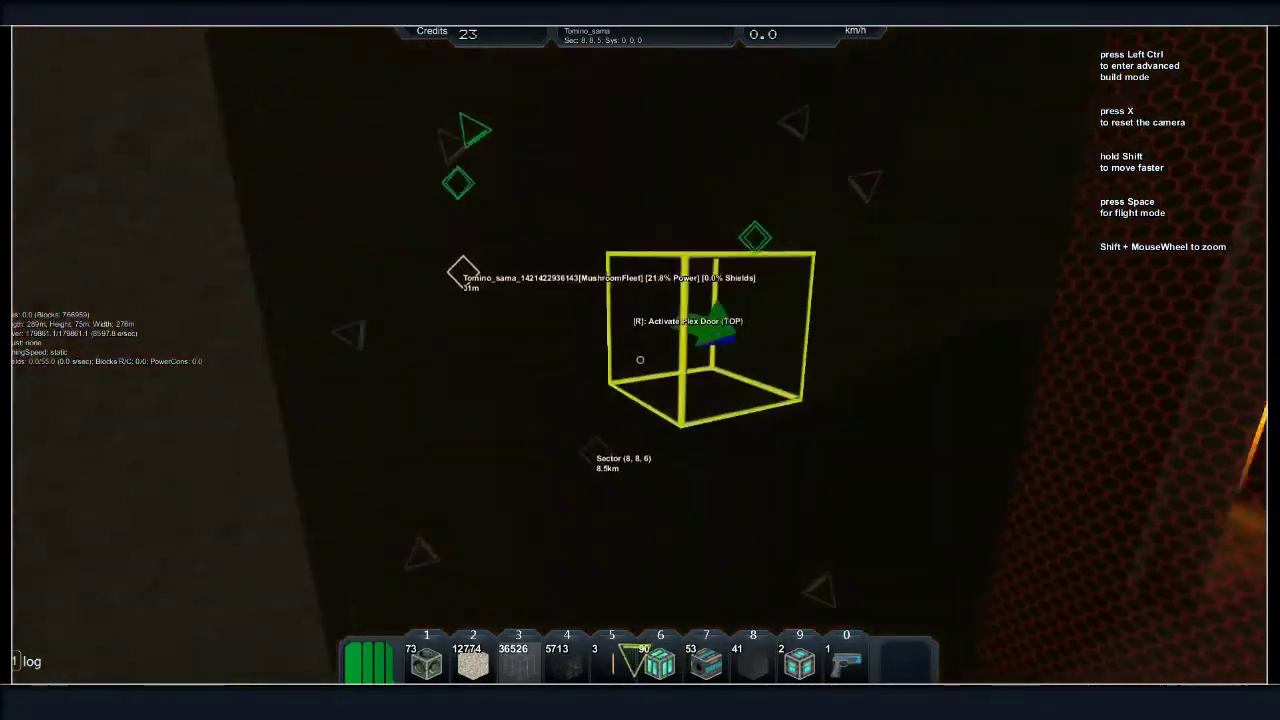
drag(640, 360, 640, 500)
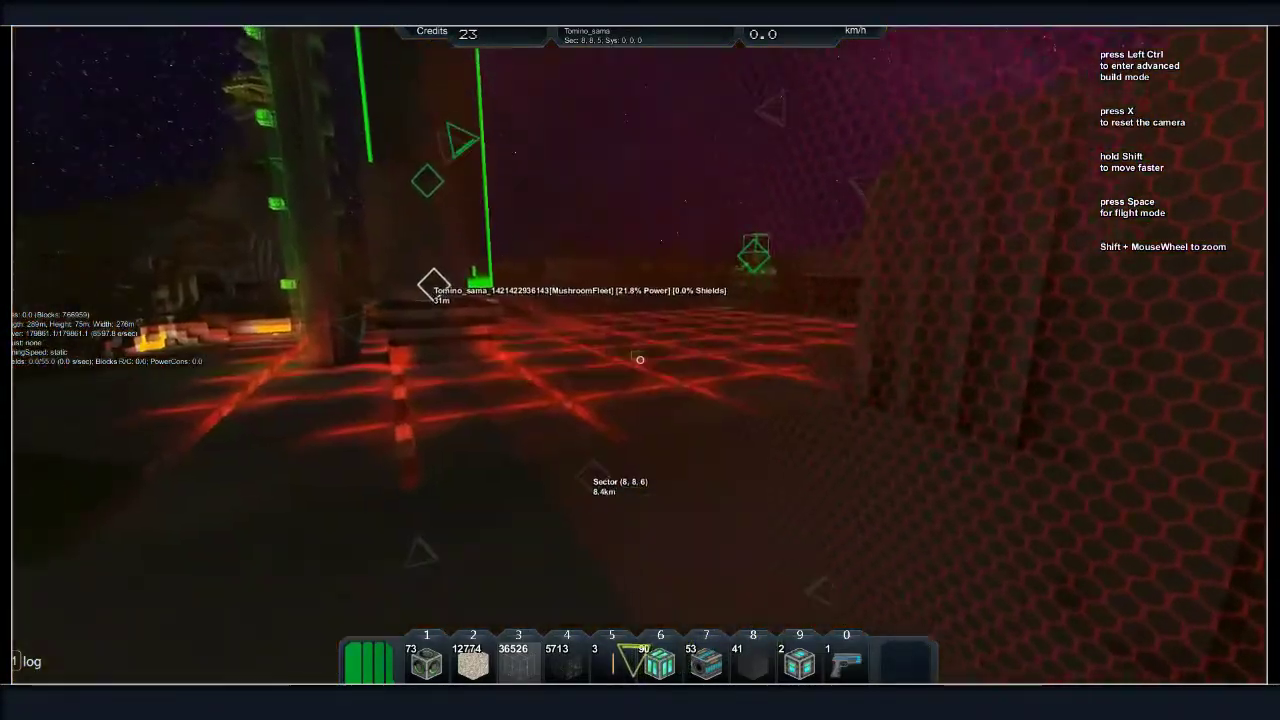
key(x)
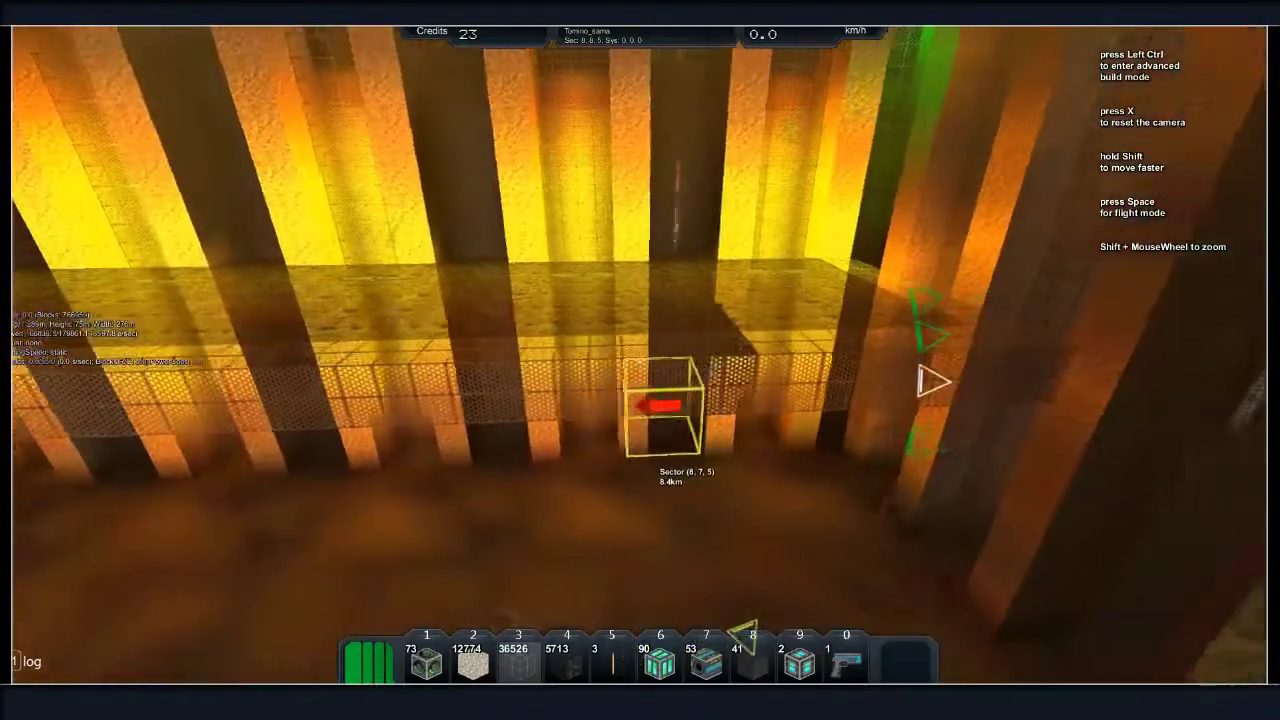
key(s)
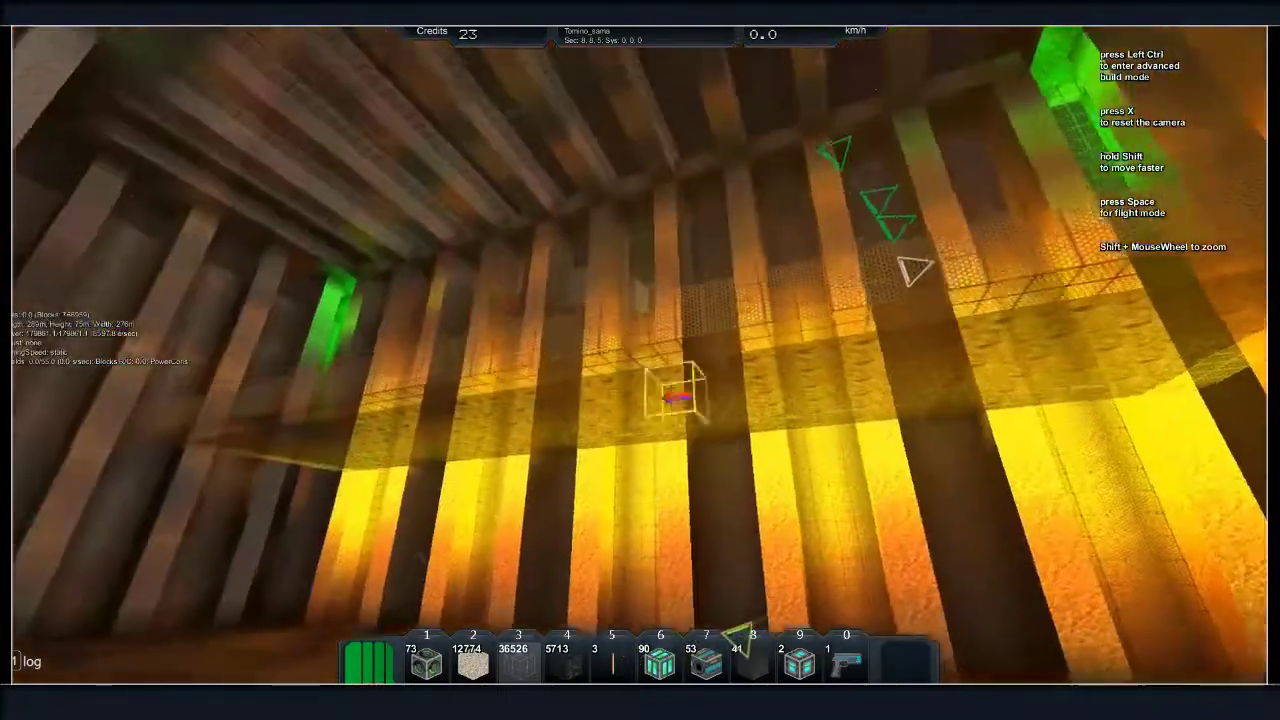
key(s)
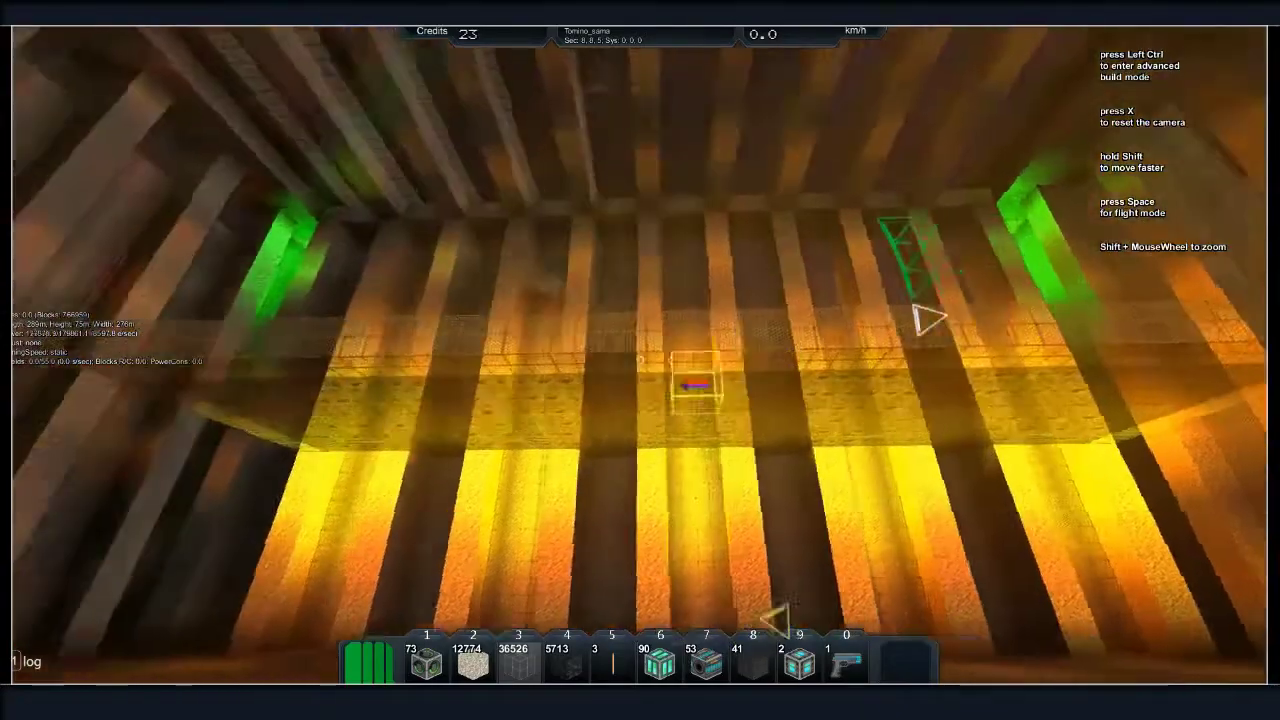
key(w)
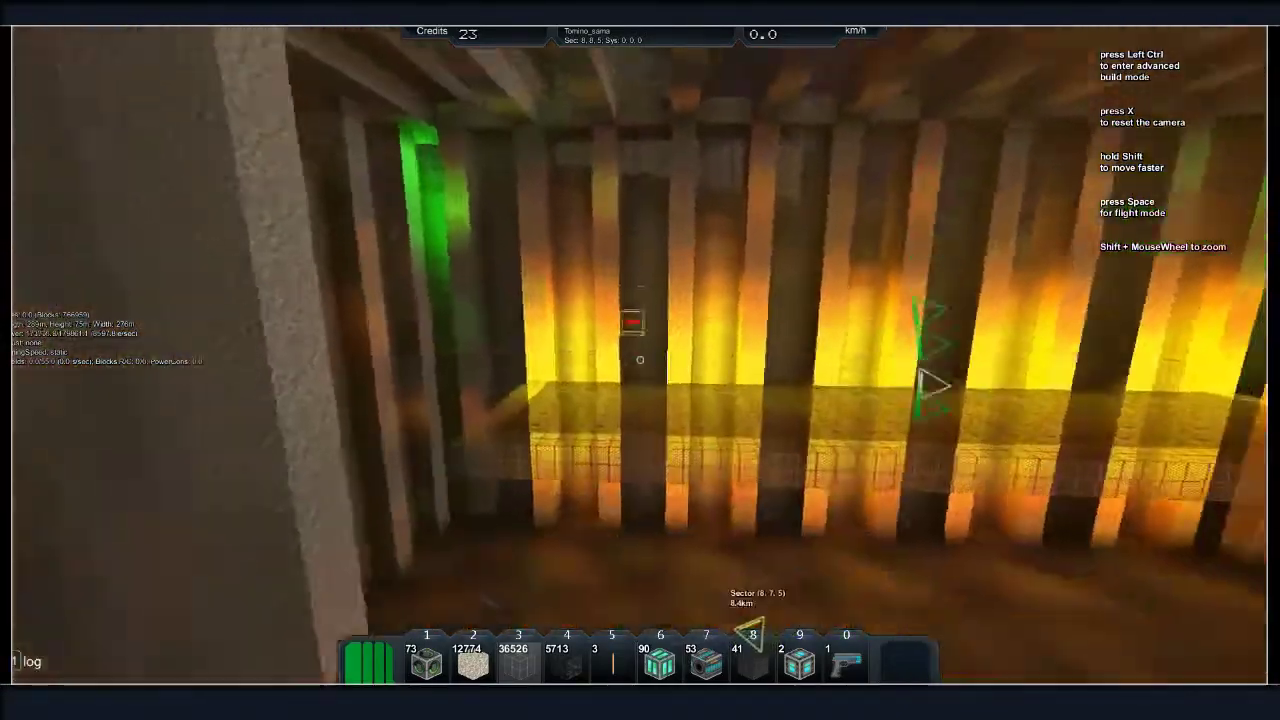
key(w)
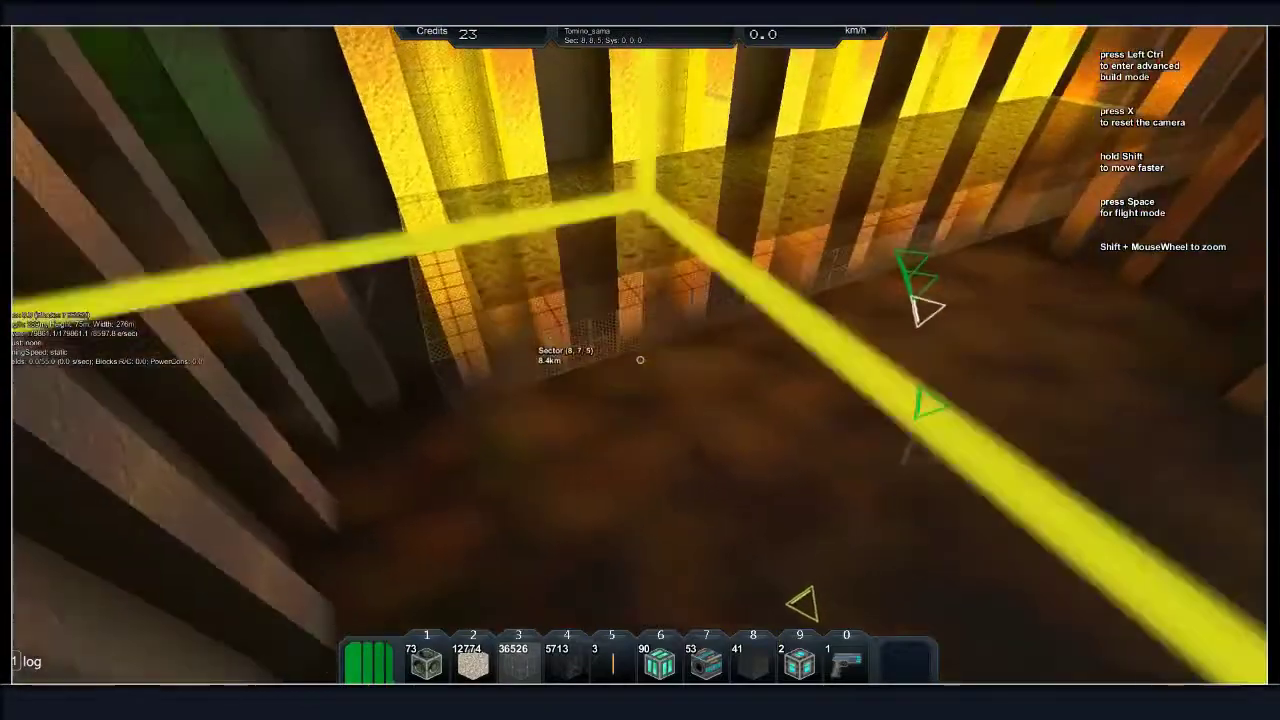
drag(640, 320, 640, 420)
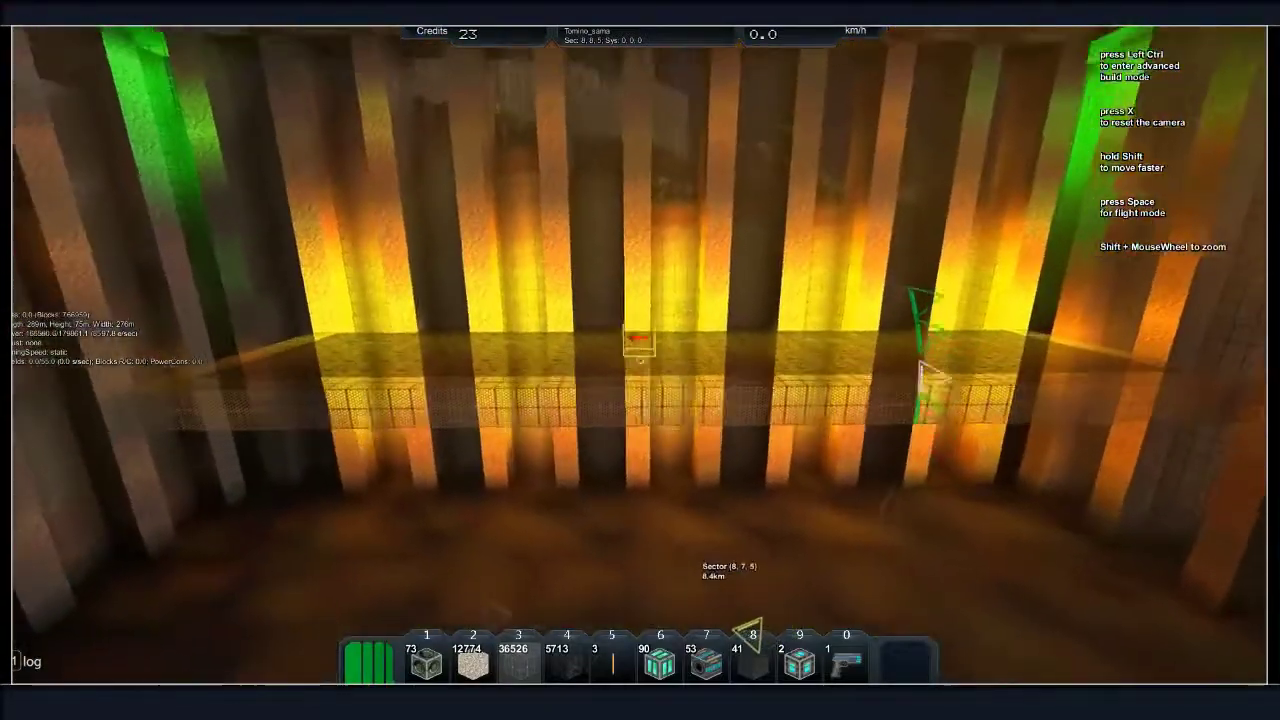
key(w)
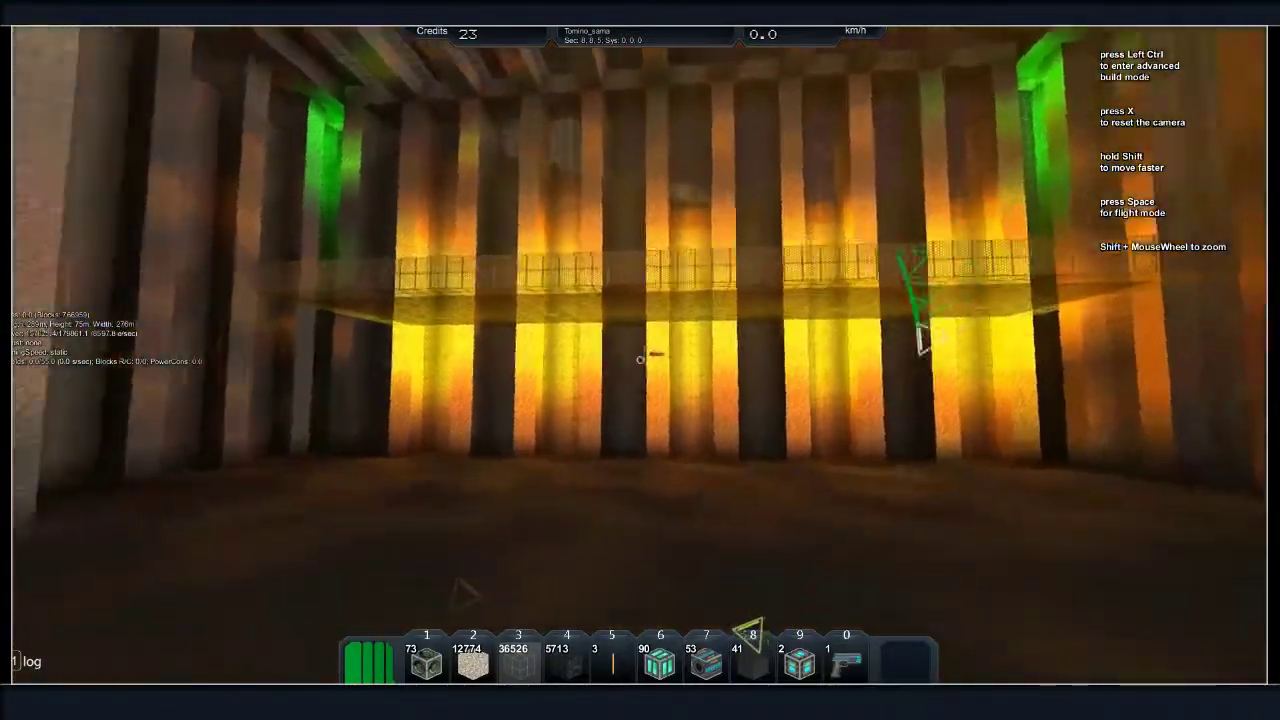
key(w)
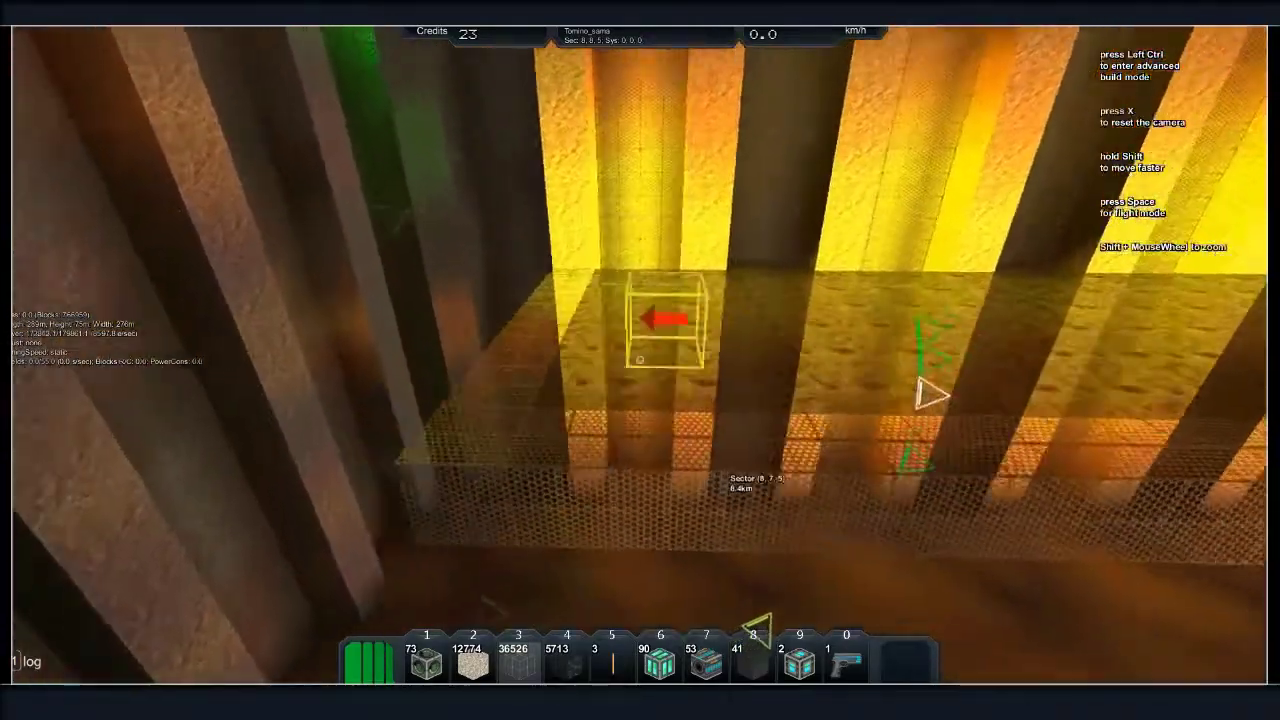
key(w)
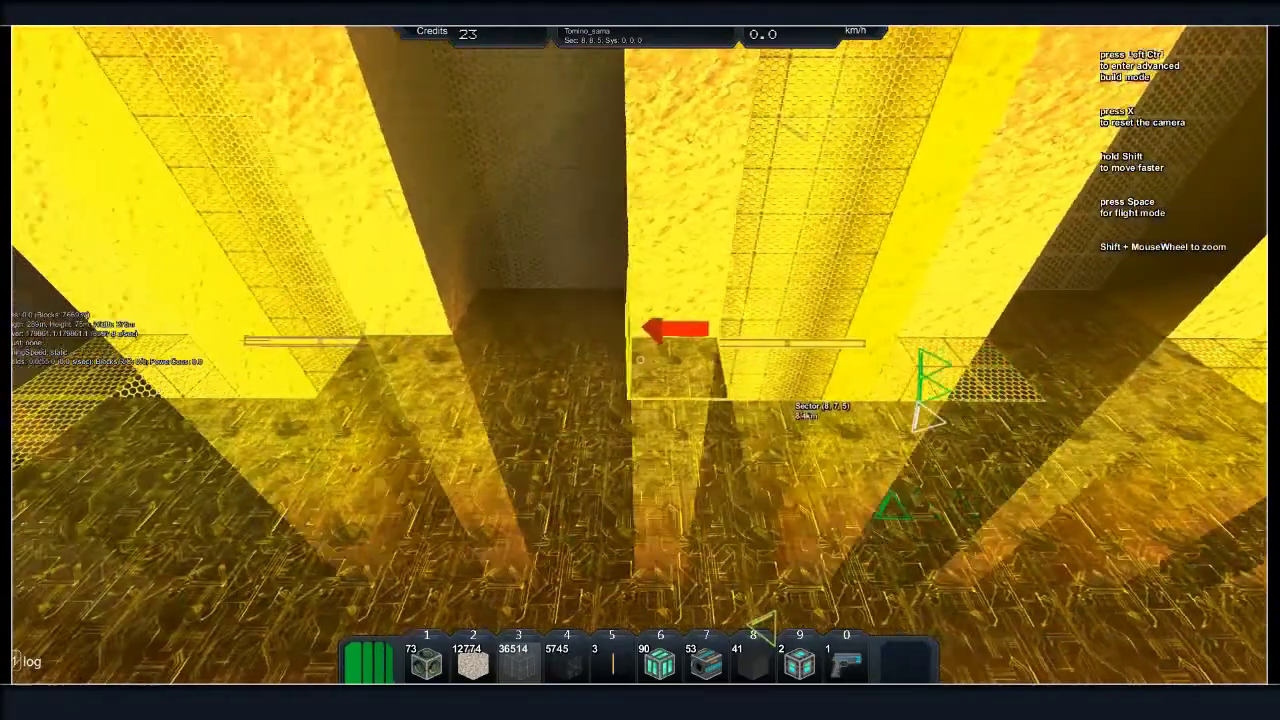
Place and remove blocks at the marked spot in the yellow-pillared hall
click(640, 360)
click(640, 360)
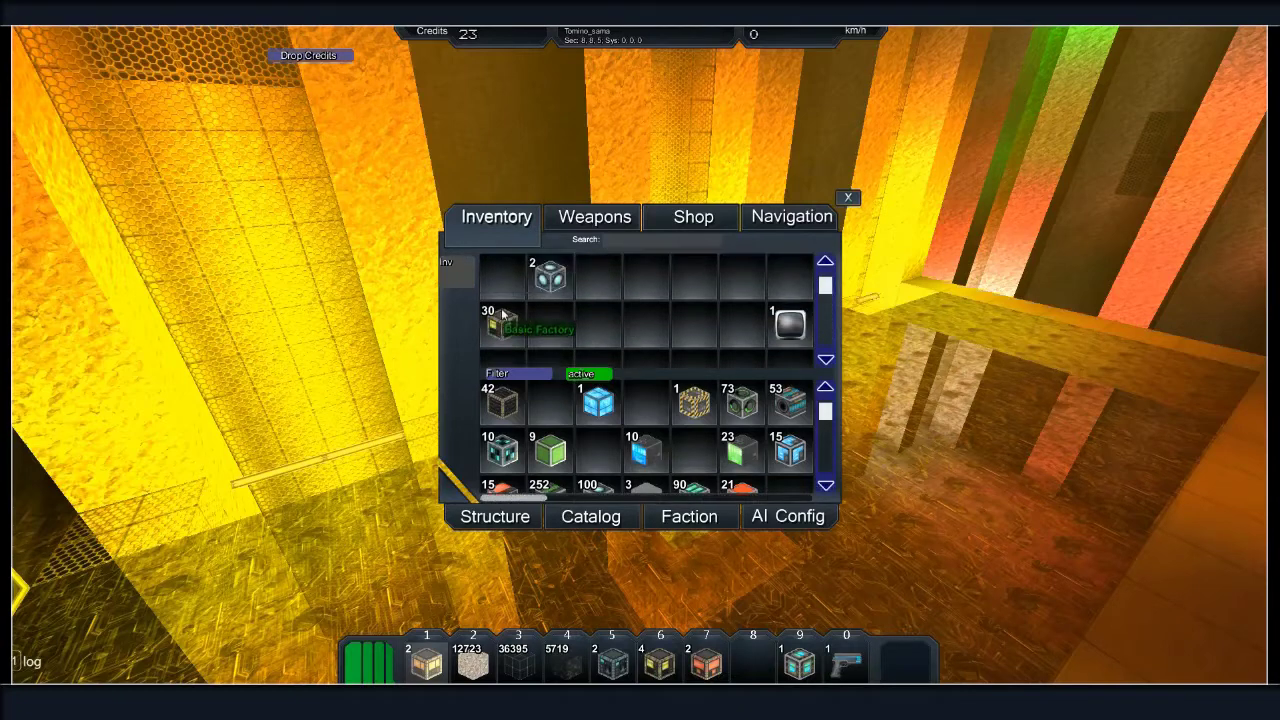
Move the 30 factory blocks into inventory and the 42-stack into hotbar slot 8, then close inventory
drag(500, 322, 549, 400)
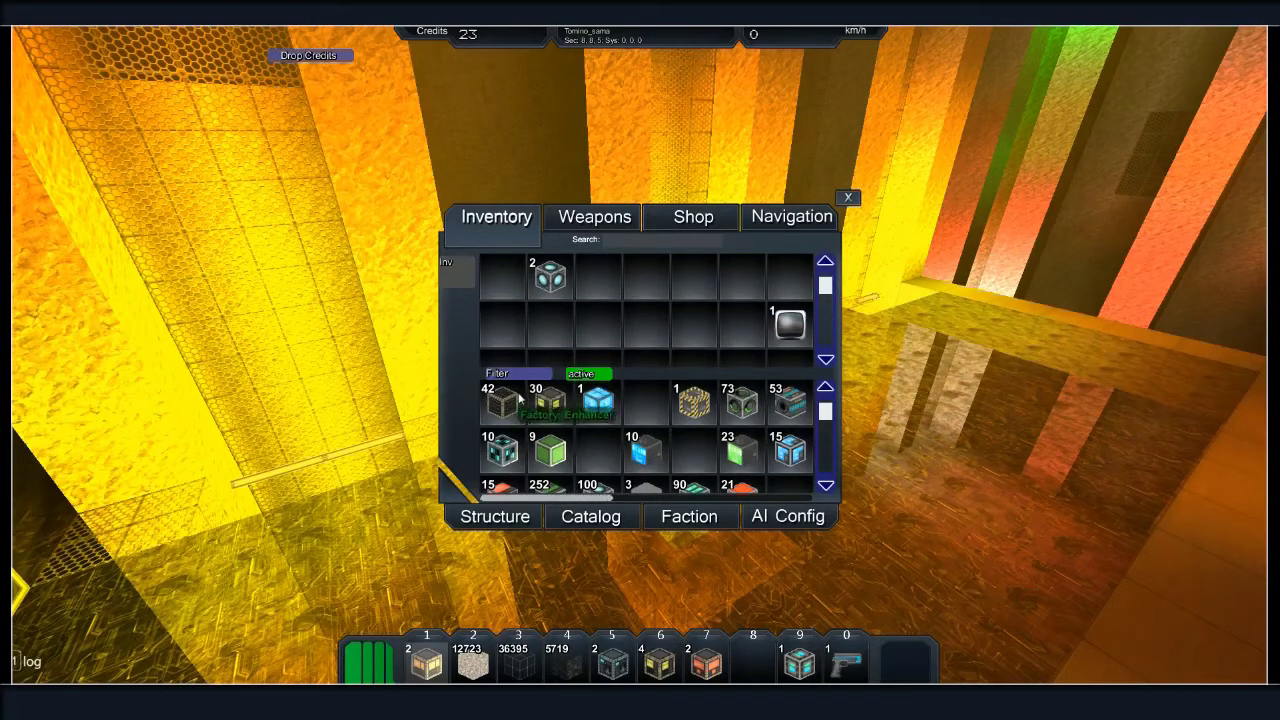
shift+click(503, 400)
scroll(618, 432, down, 1)
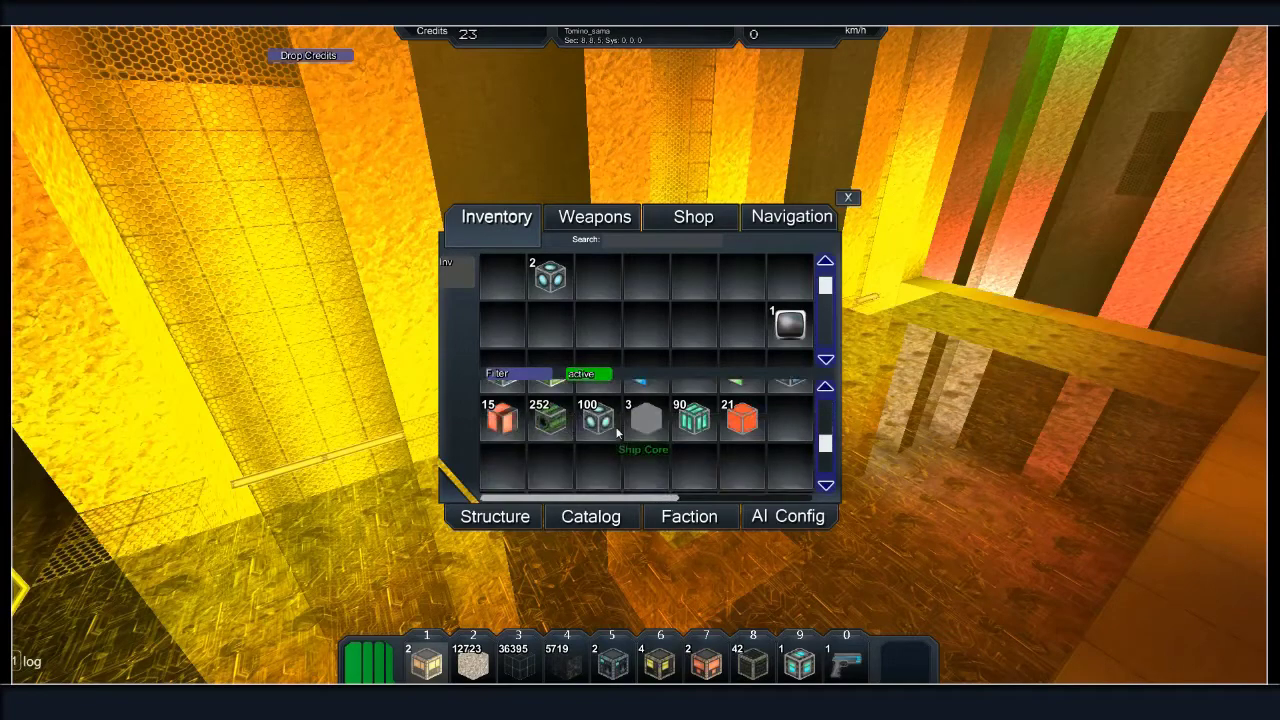
scroll(610, 428, down, 1)
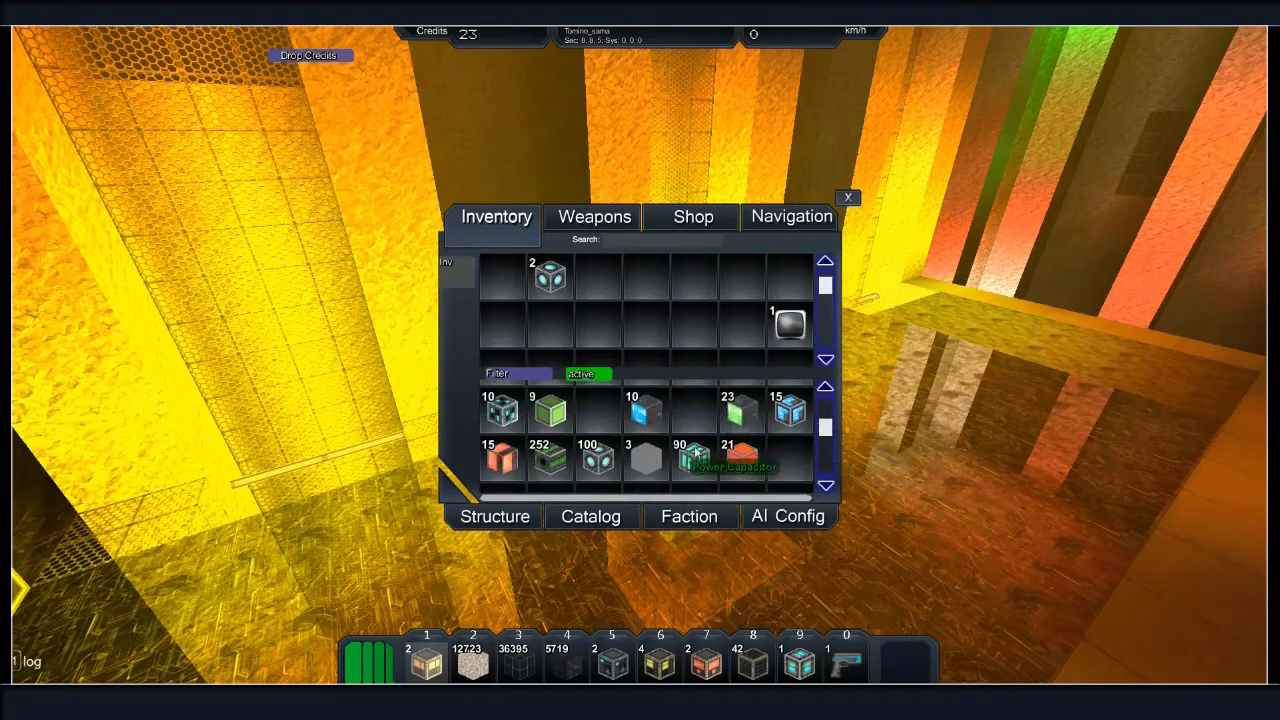
scroll(692, 440, up, 1)
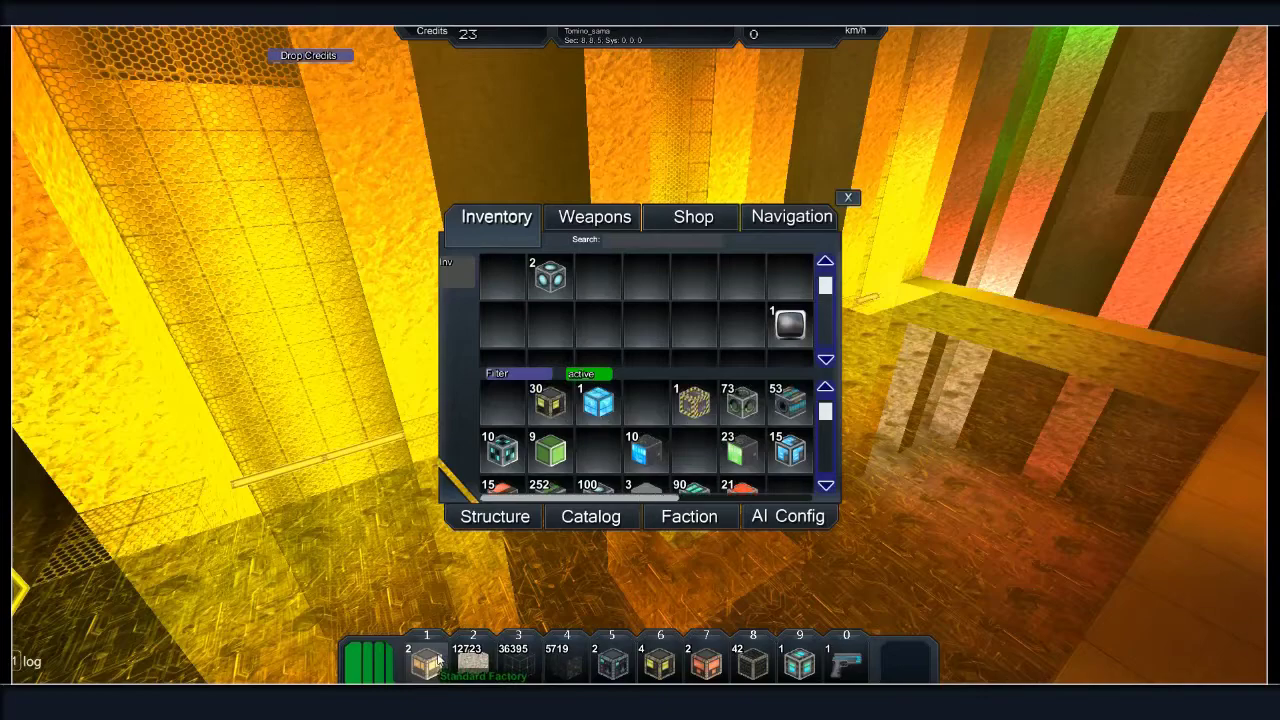
click(848, 200)
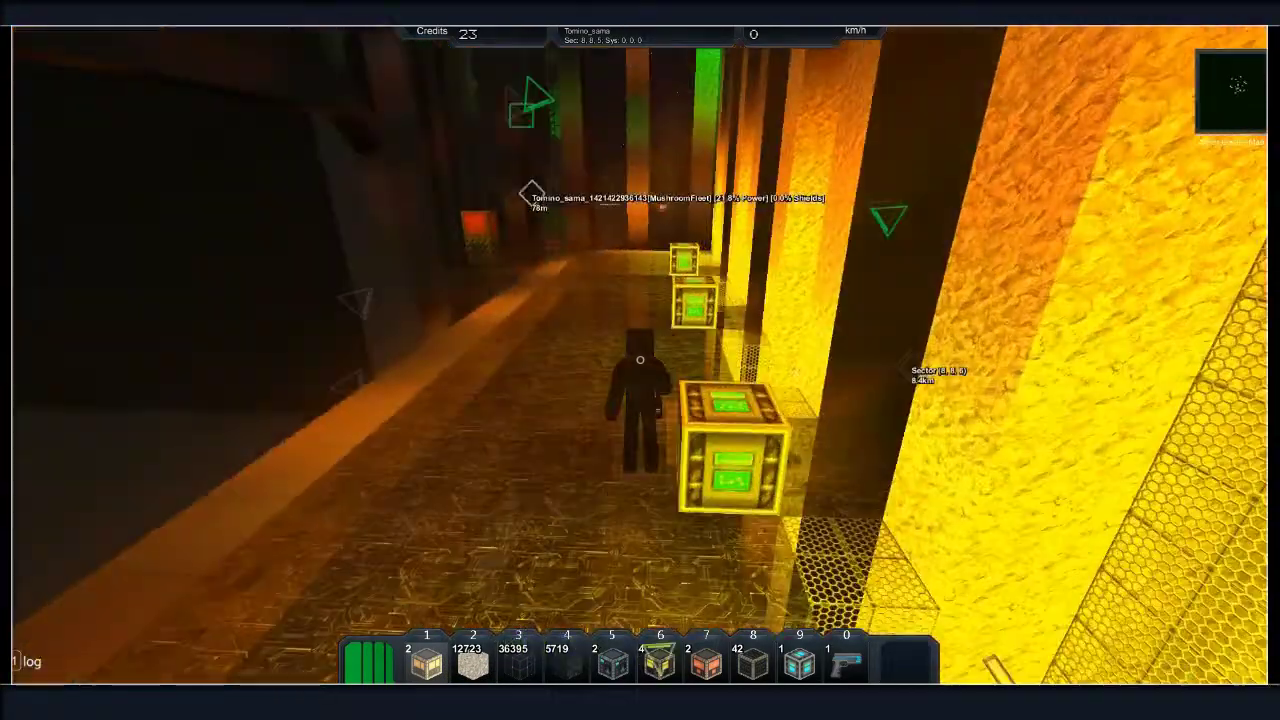
Walk down the corridor and set the spawning point at the PlexUndeathinator
key(6)
key(8)
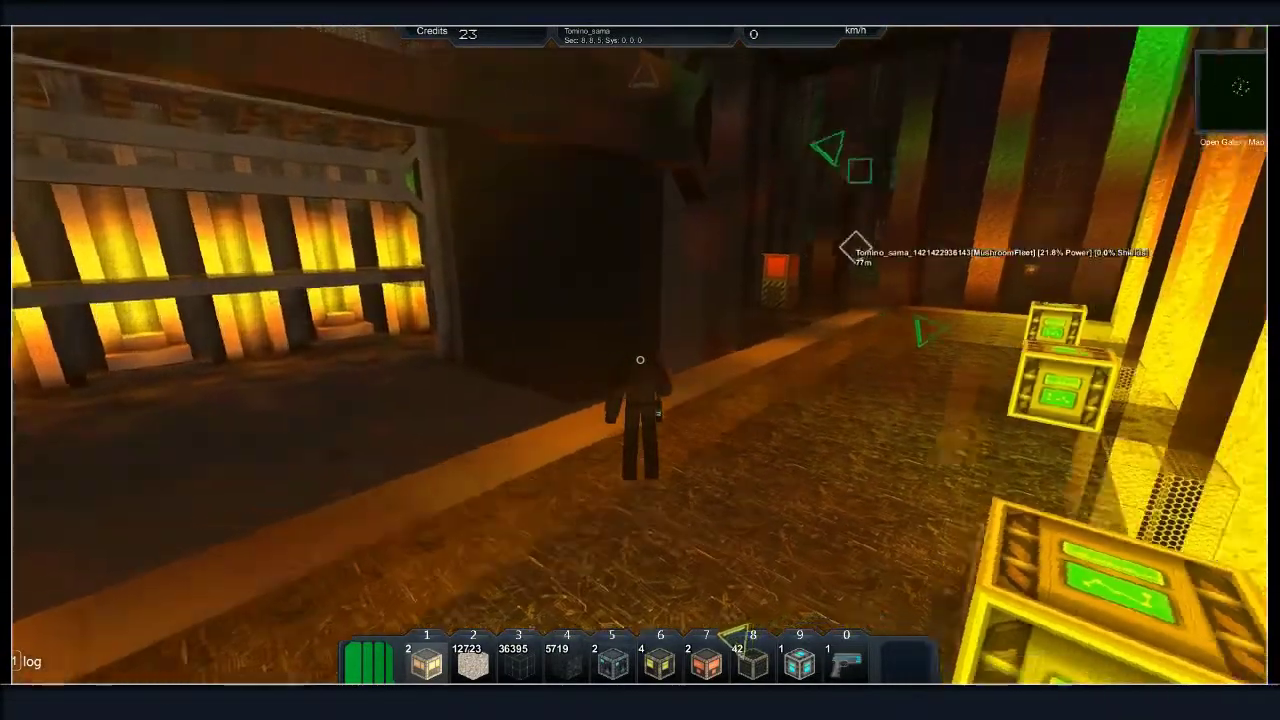
key(3)
key(6)
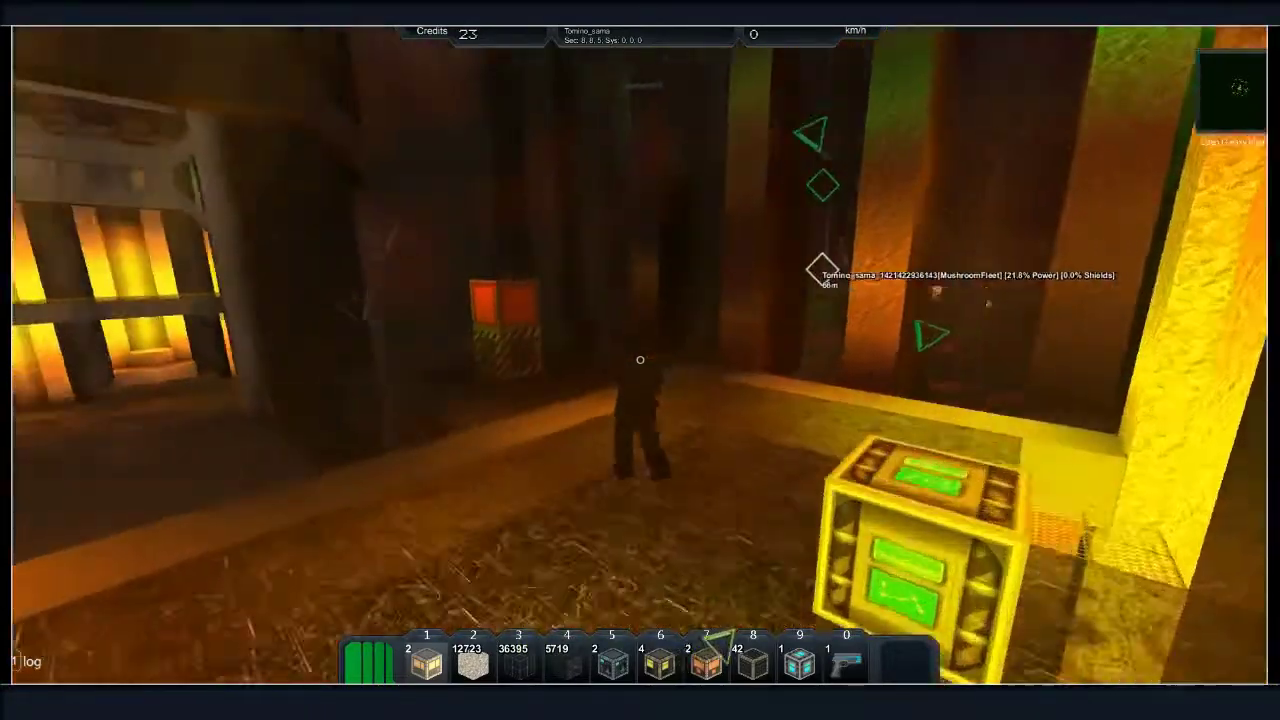
key(8)
key(r)
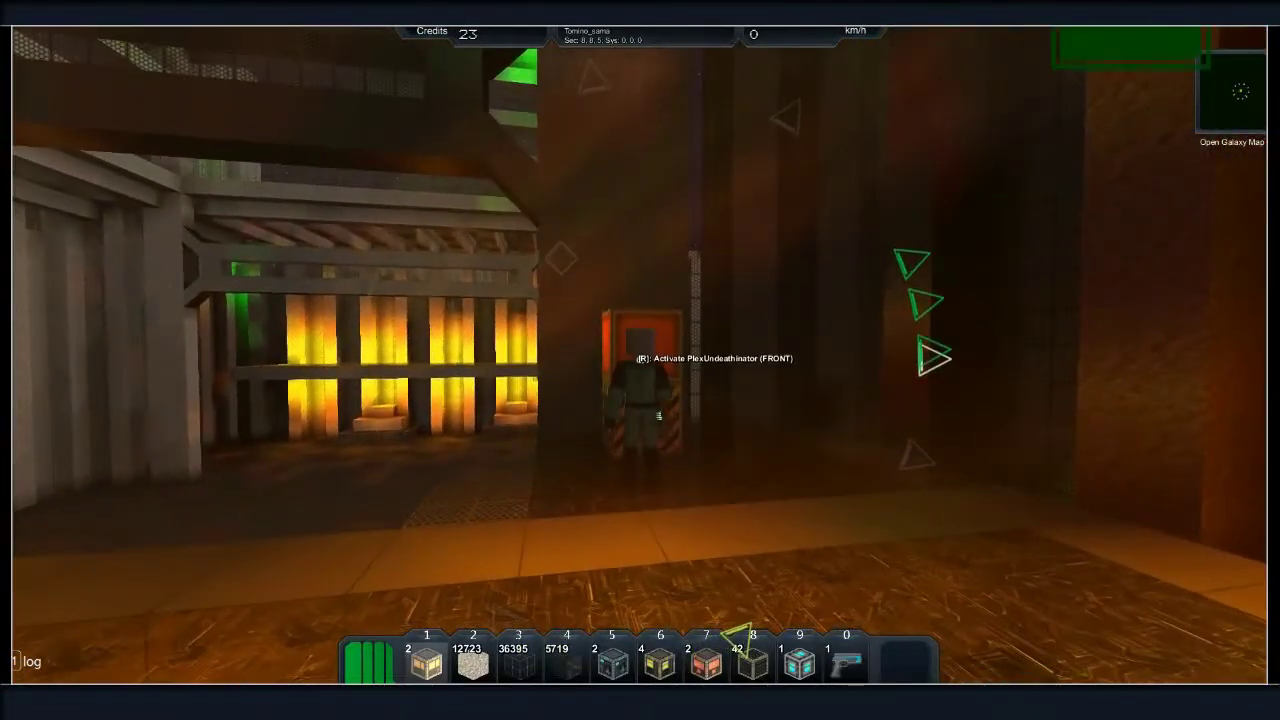
Walk out through the Plex Door into the open area and hide the HUD
key(w)
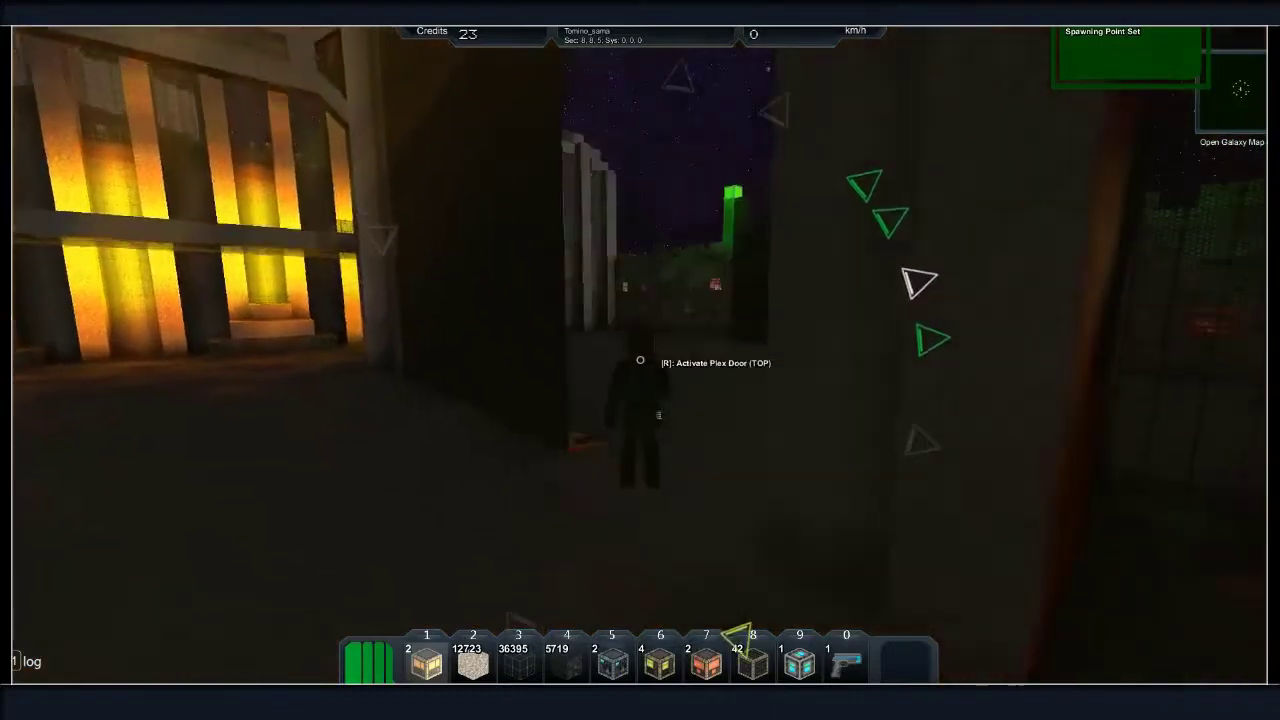
key(7)
key(w)
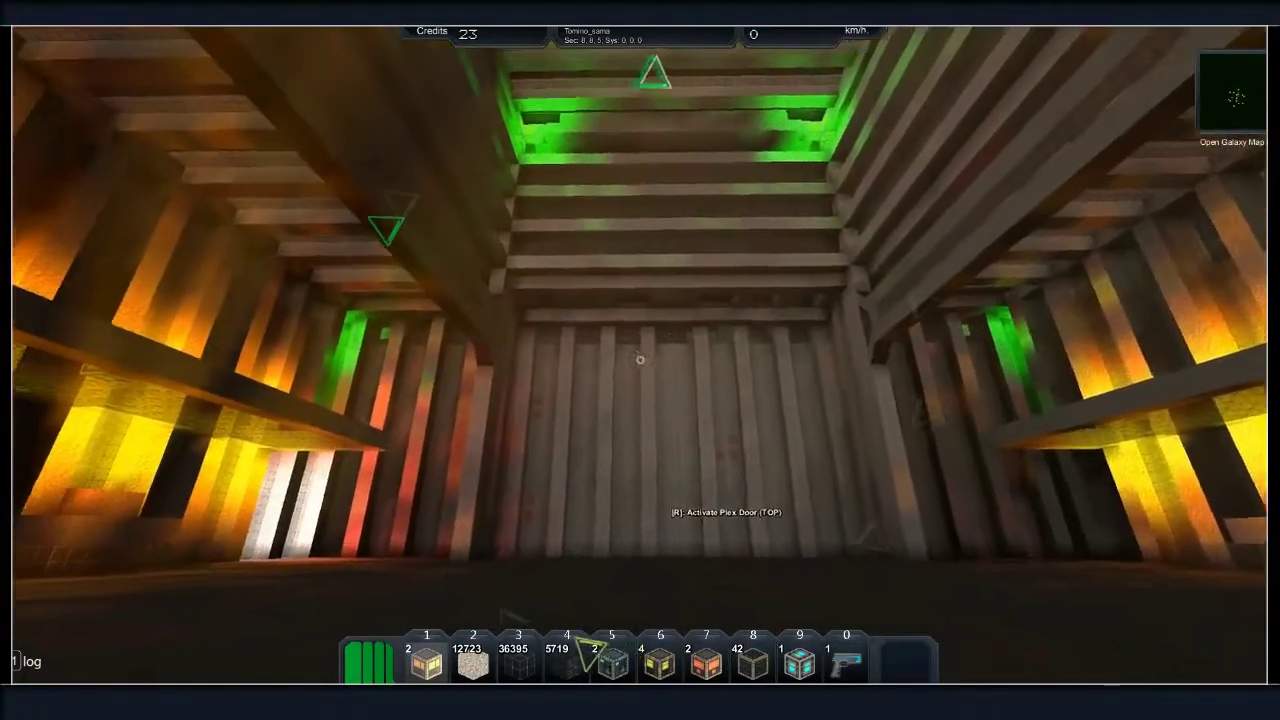
key(Tab)
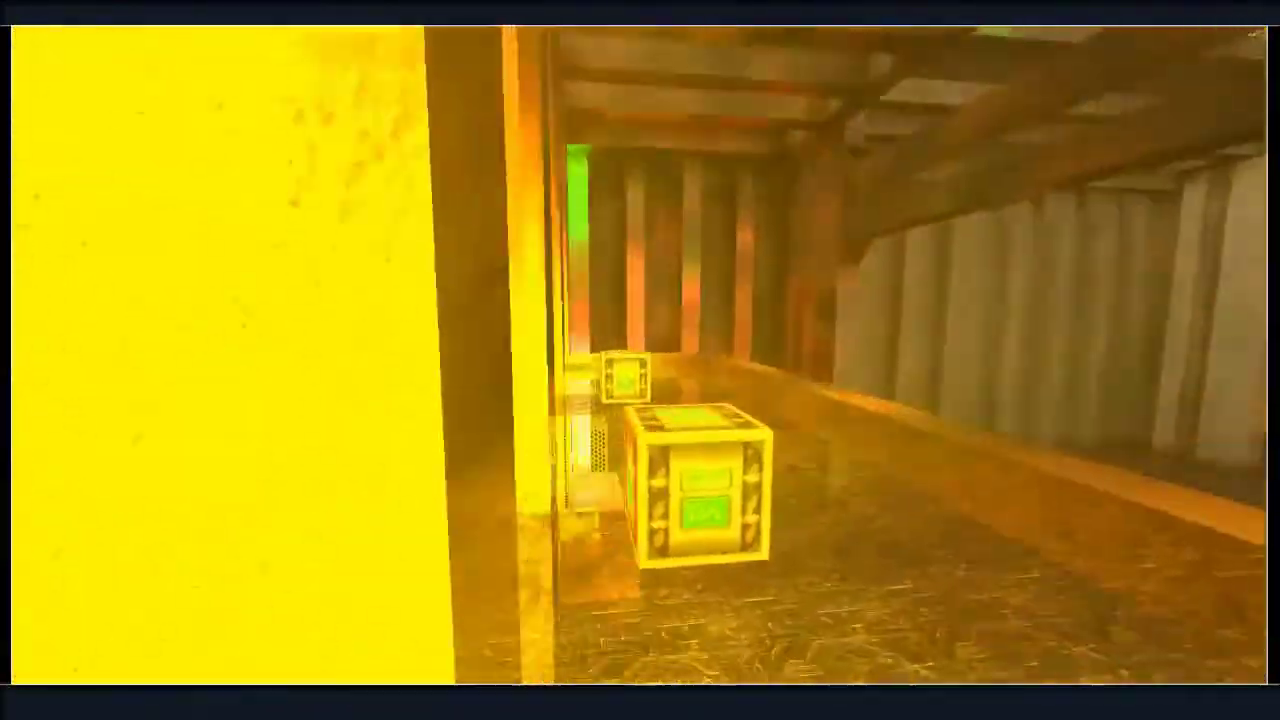
Close the player list, check the inventory, and walk up to the storage crate
key(Tab)
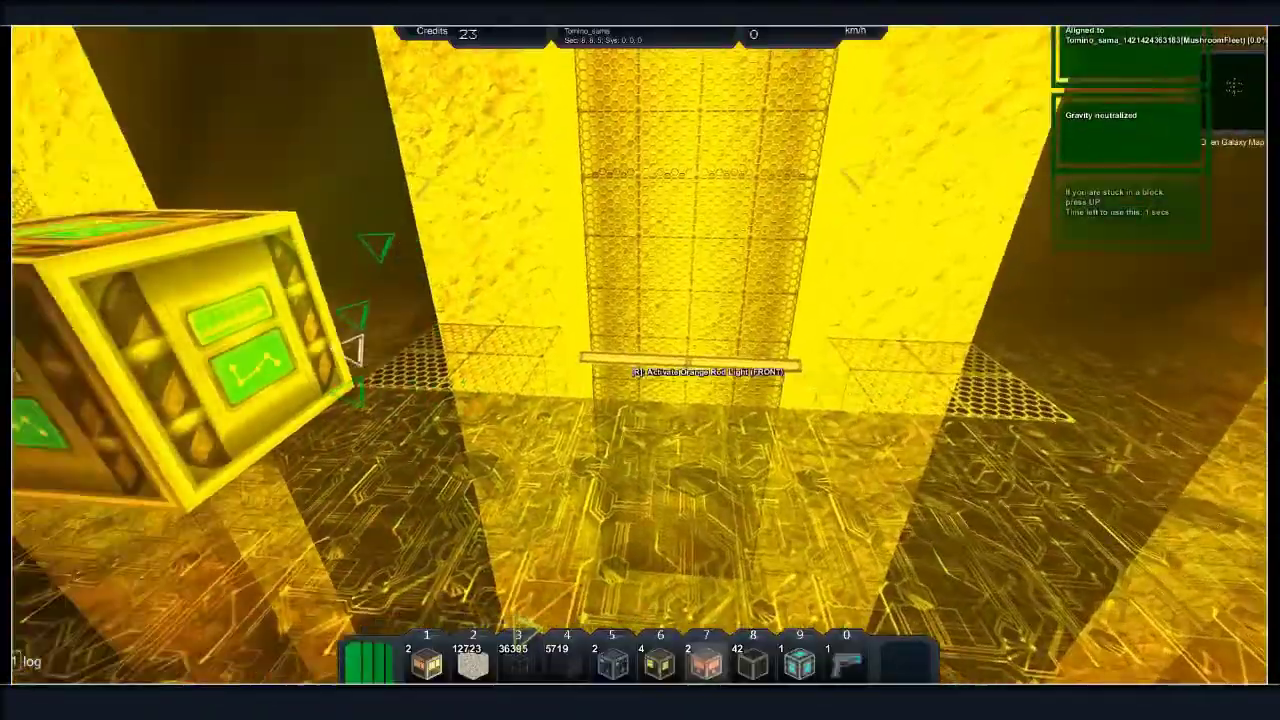
key(i)
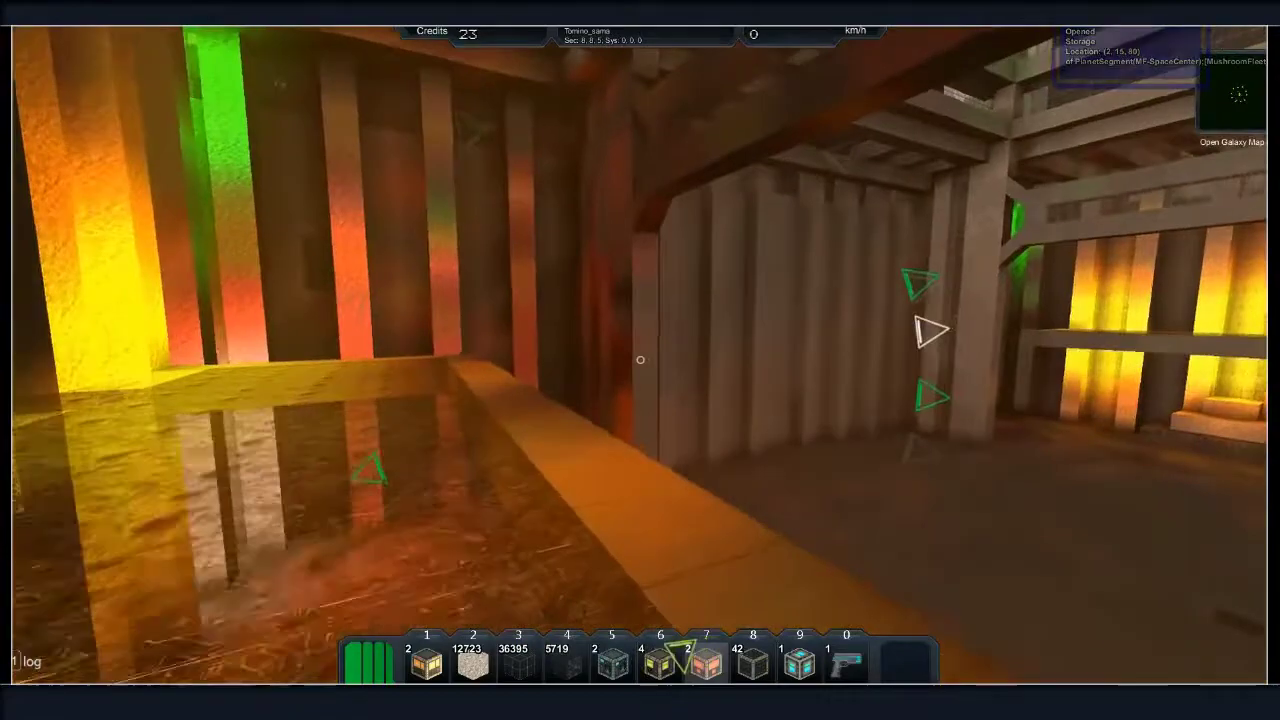
drag(640, 360, 640, 360)
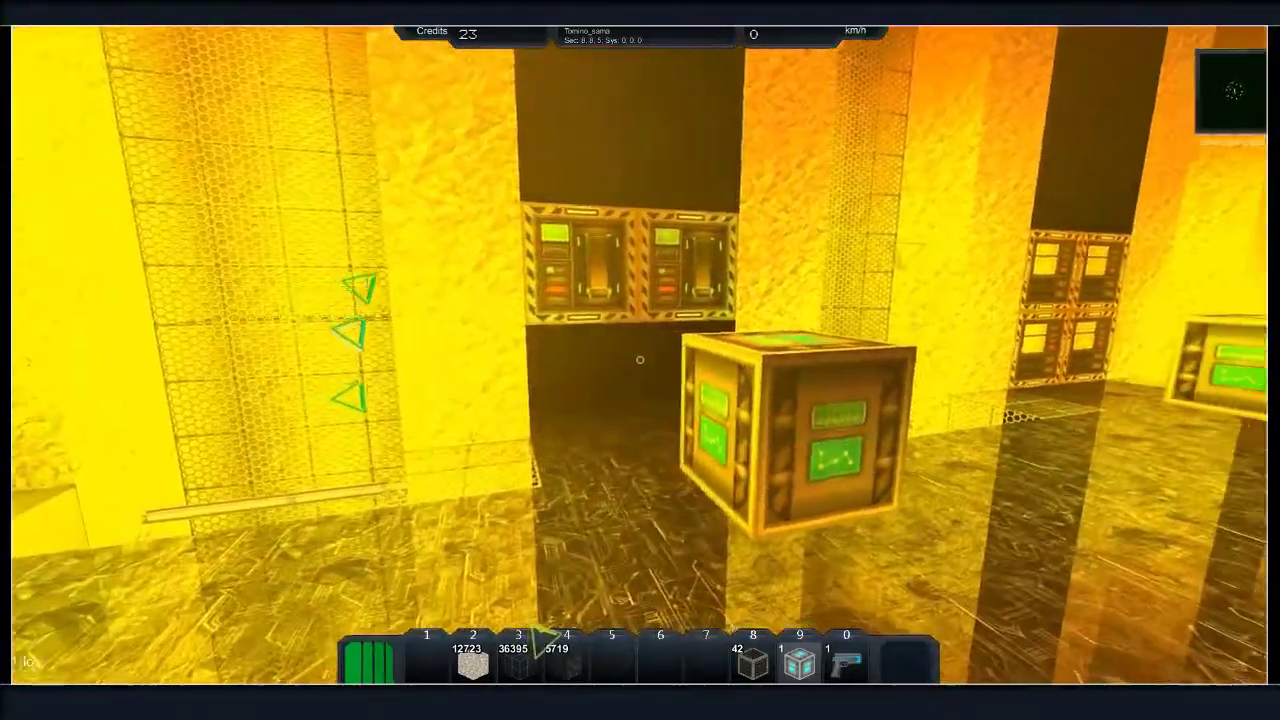
key(w)
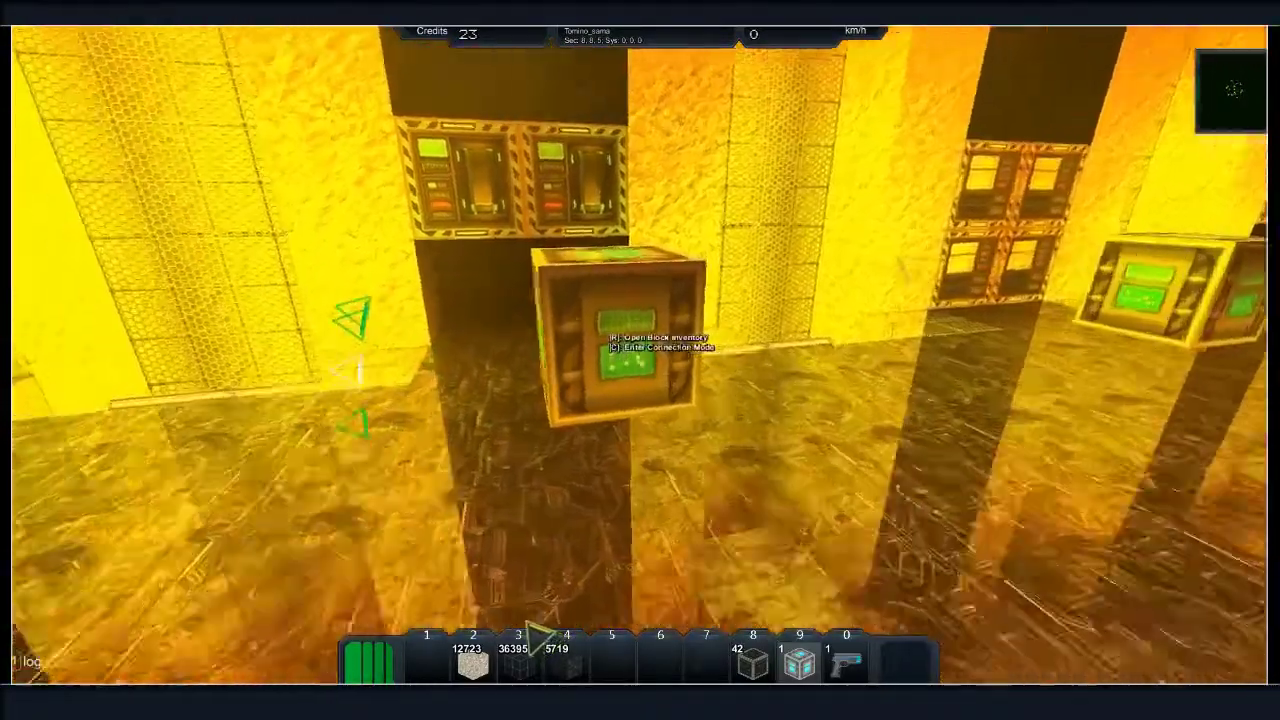
Check the storage crate, then pick up the factory and refinery blocks and place a new block
key(i)
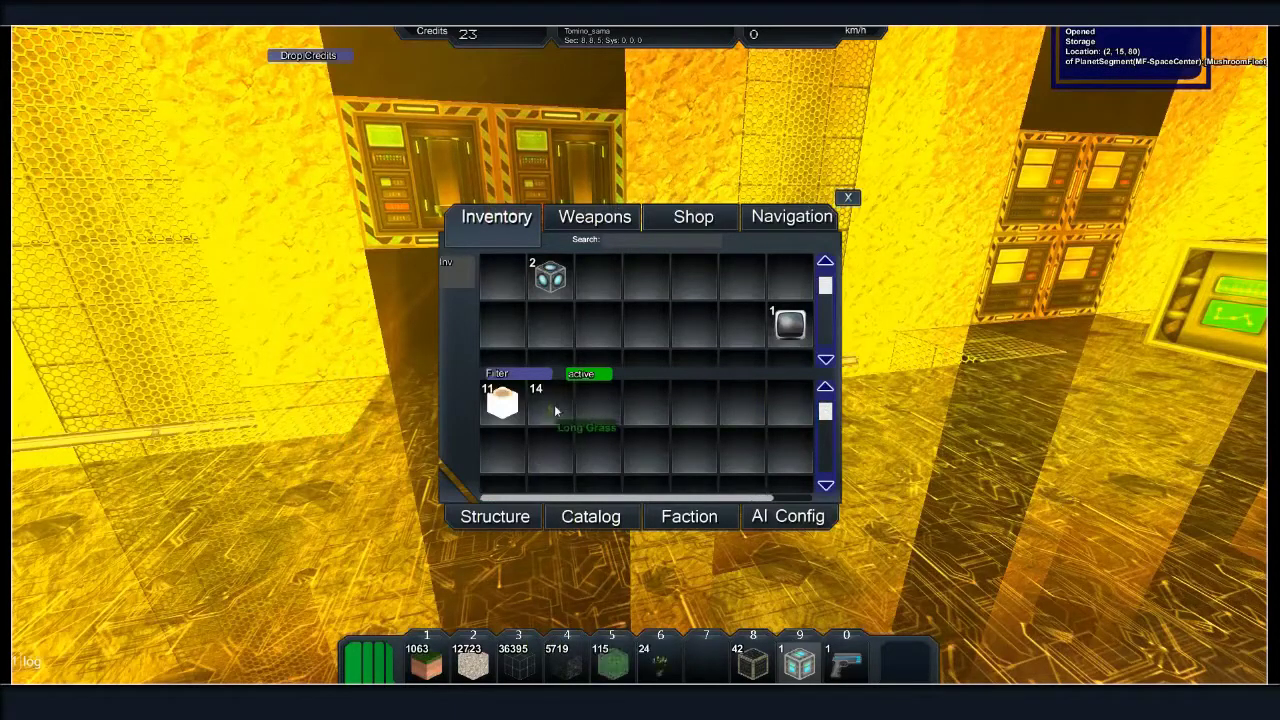
key(Escape)
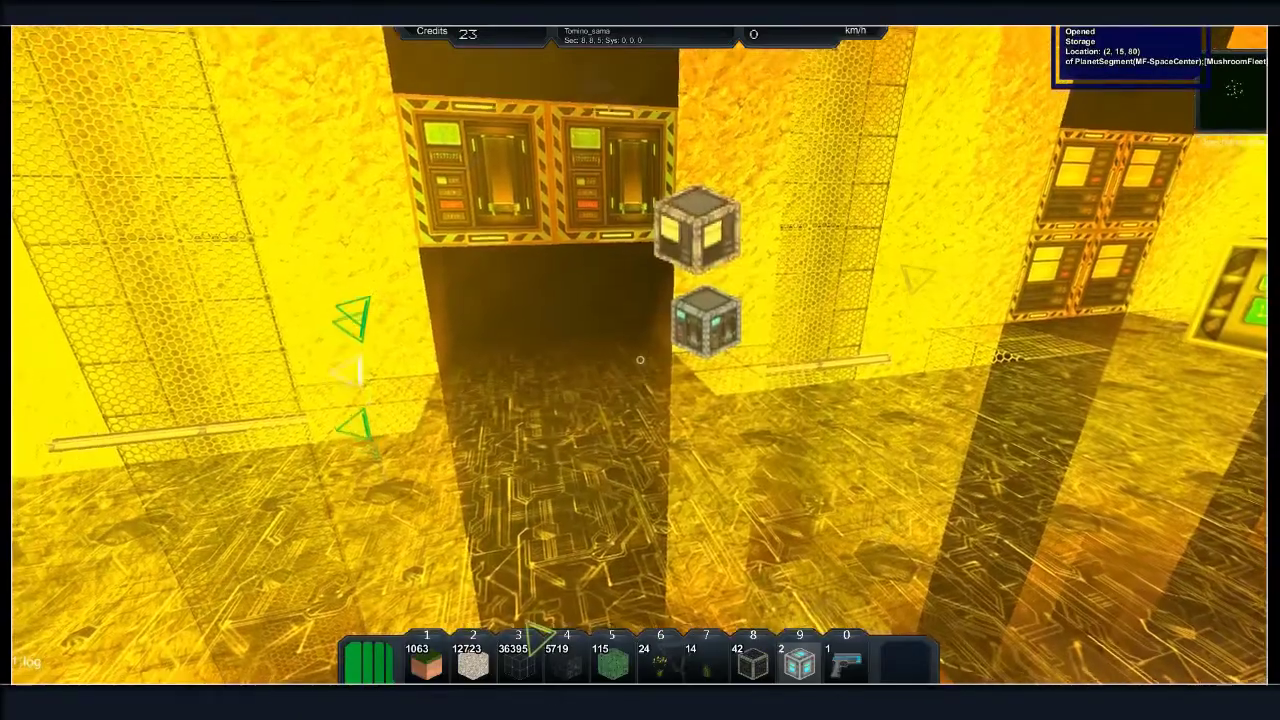
click(640, 360)
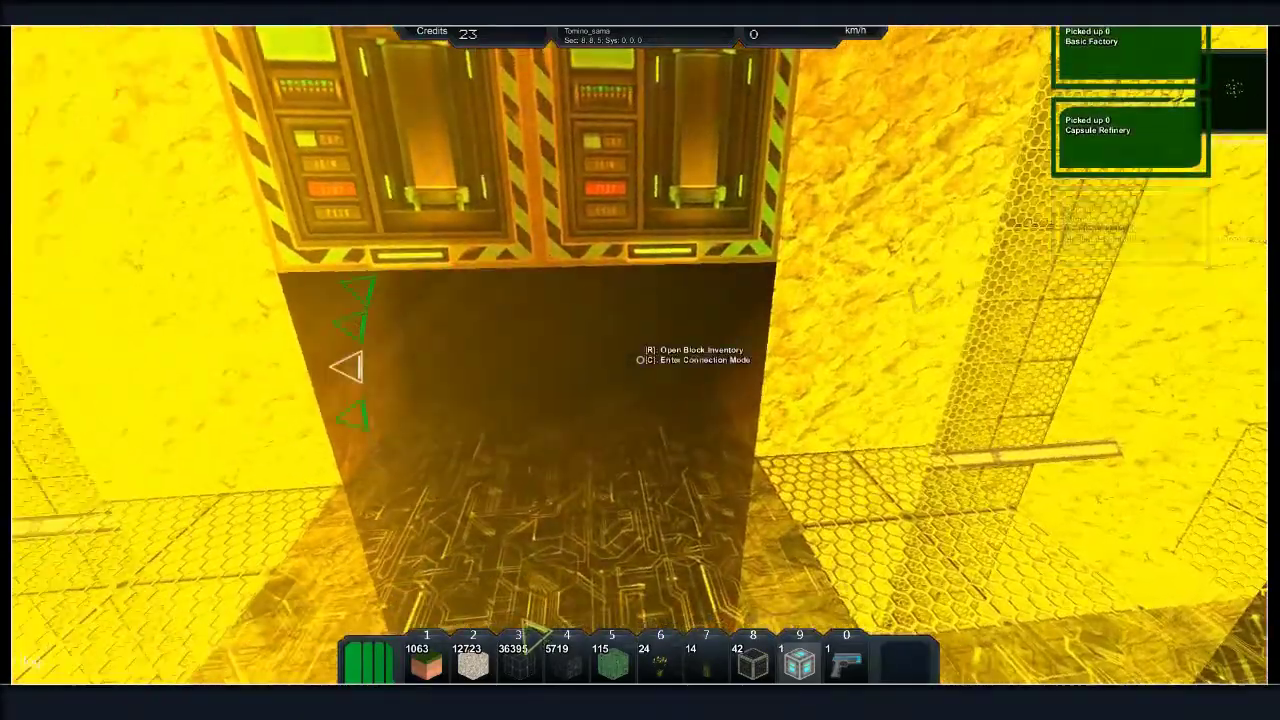
click(640, 360)
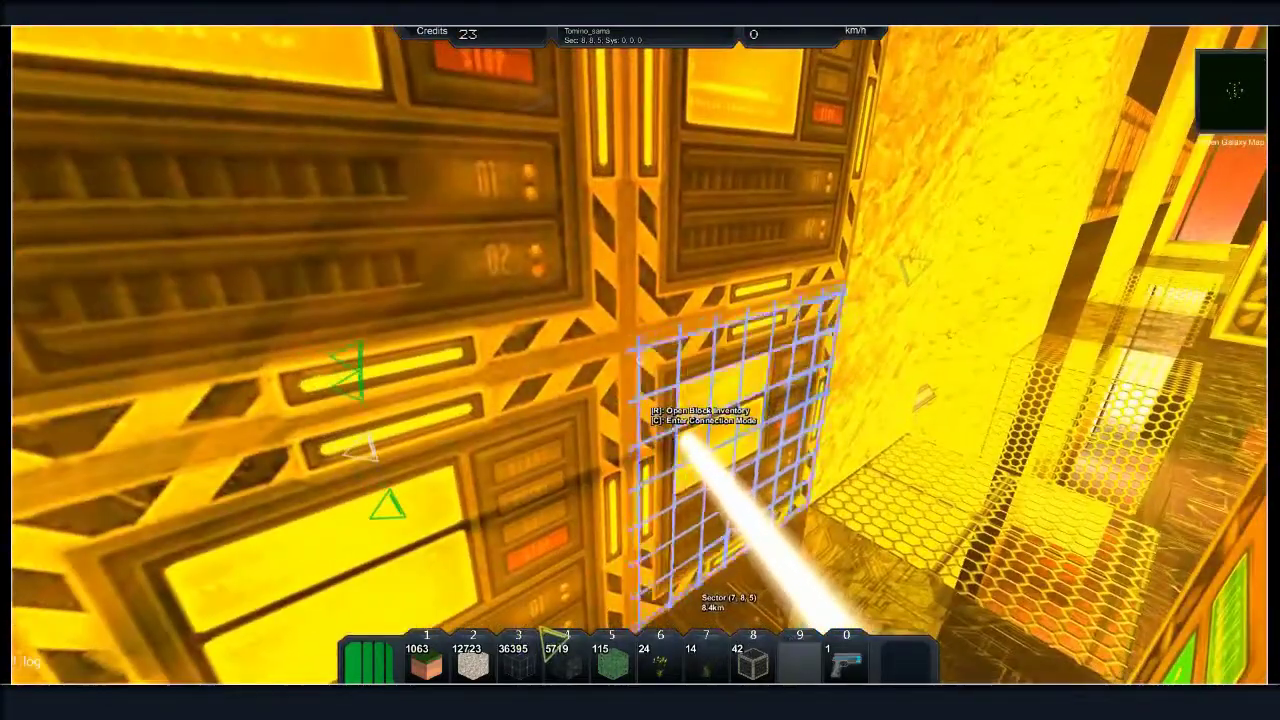
Move the 3420 stack and the remaining supplies out of the storage block
right_click(640, 360)
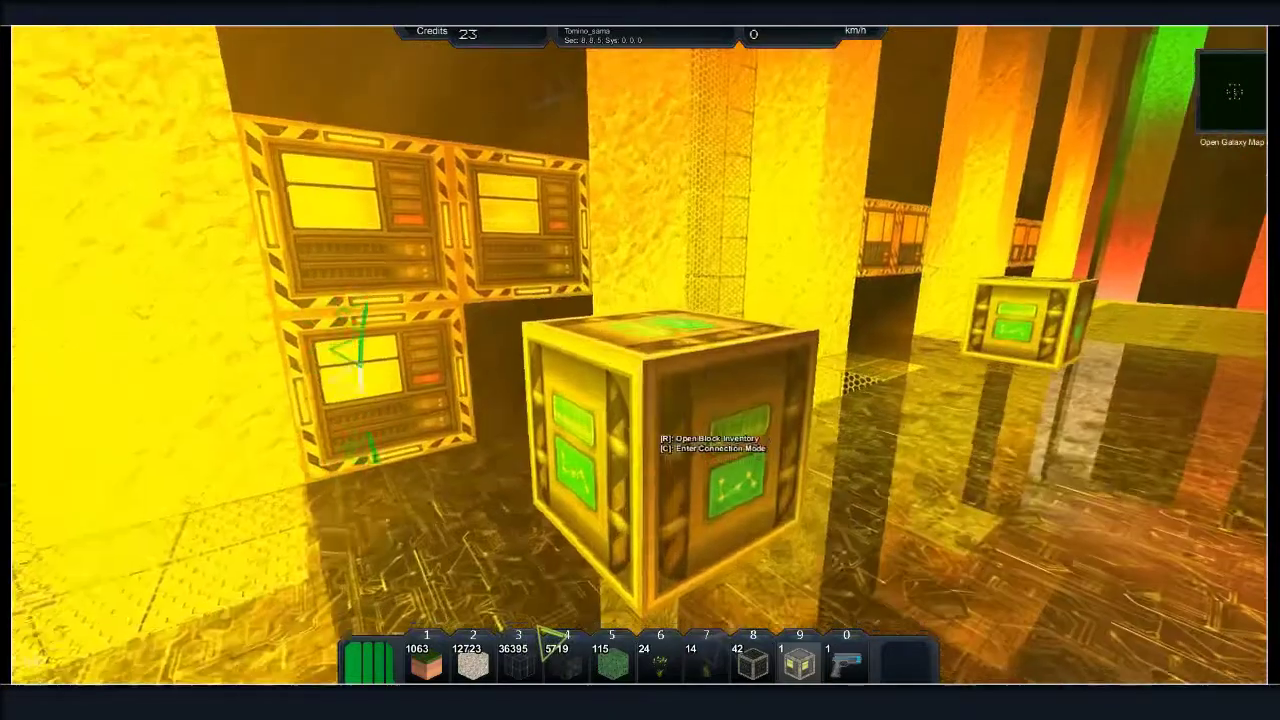
key(r)
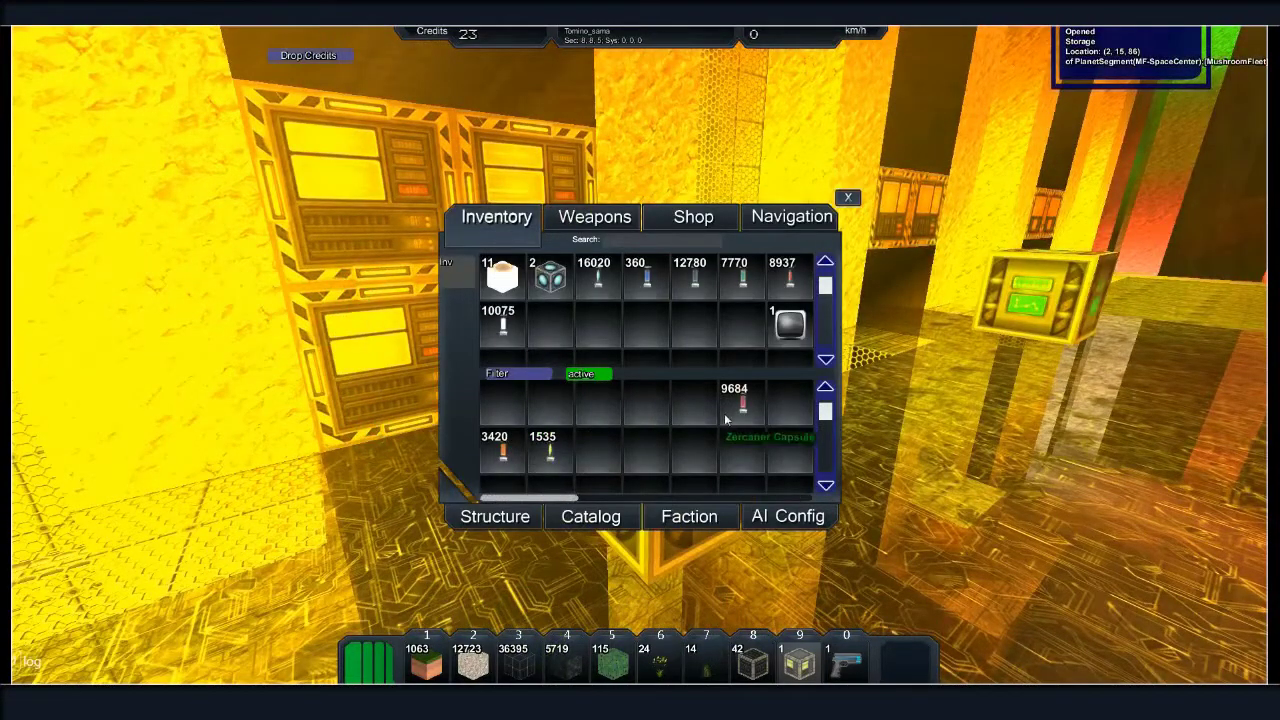
shift+click(505, 452)
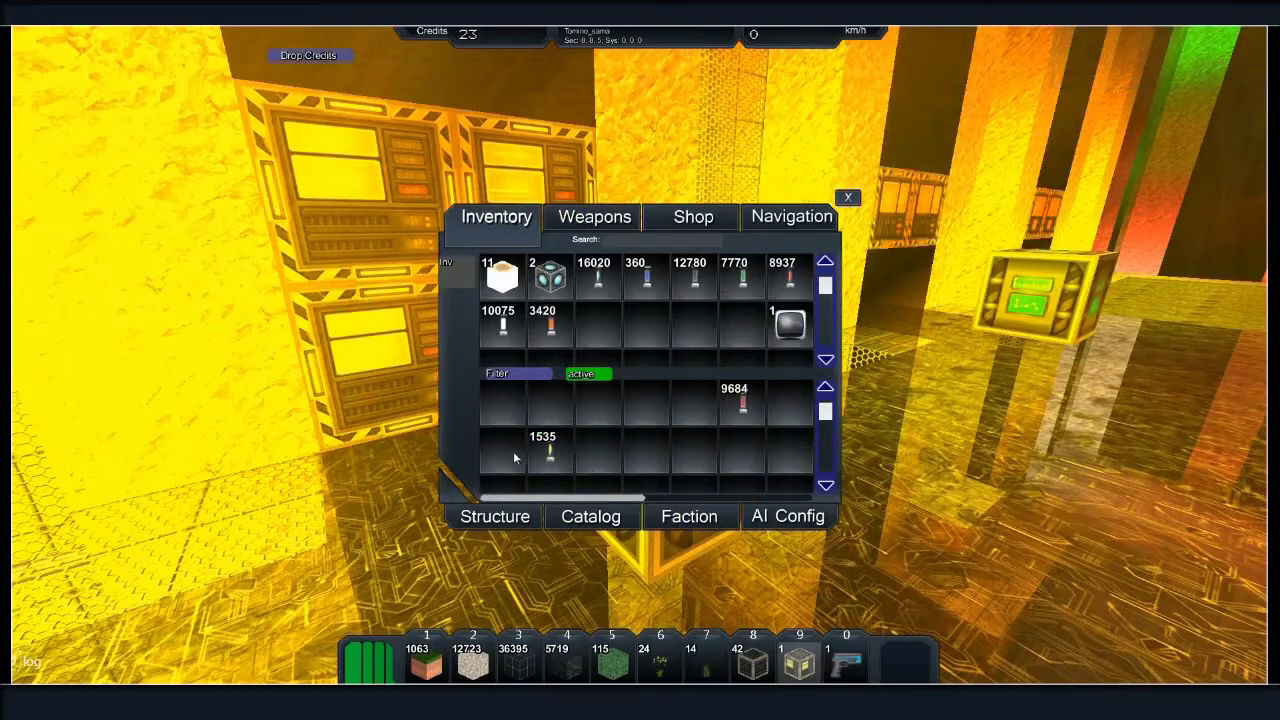
shift+click(548, 452)
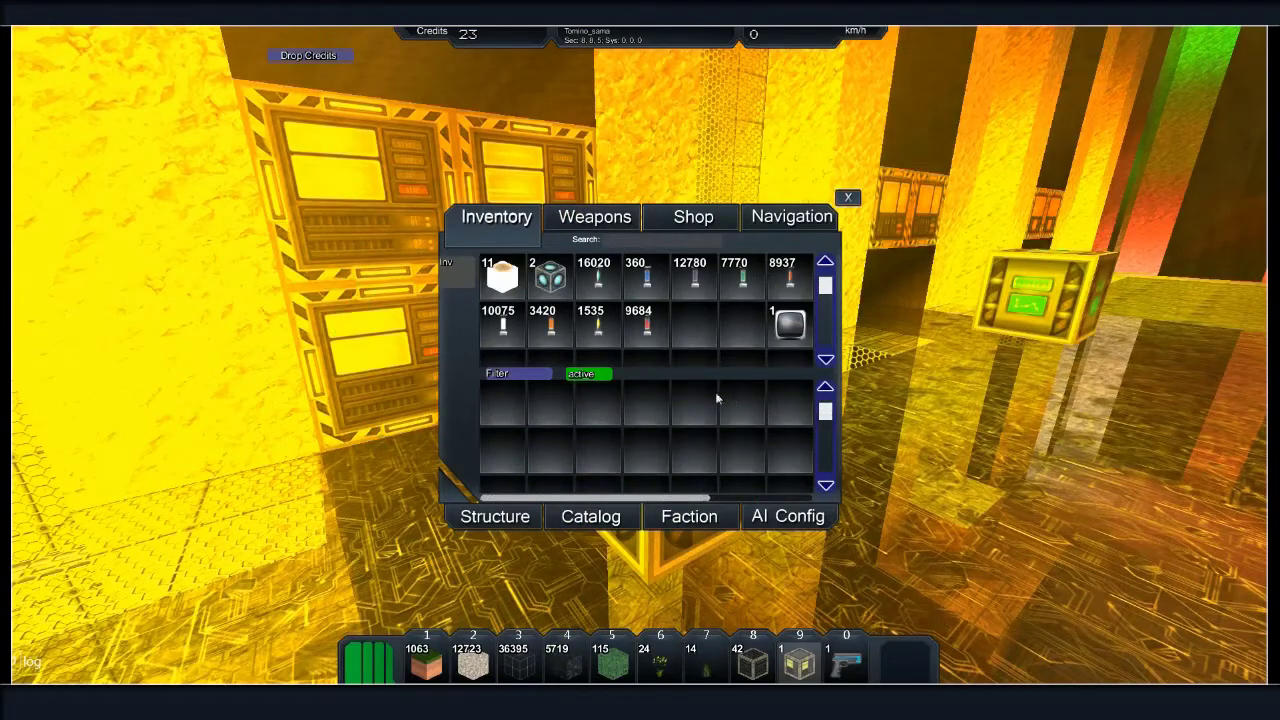
key(Escape)
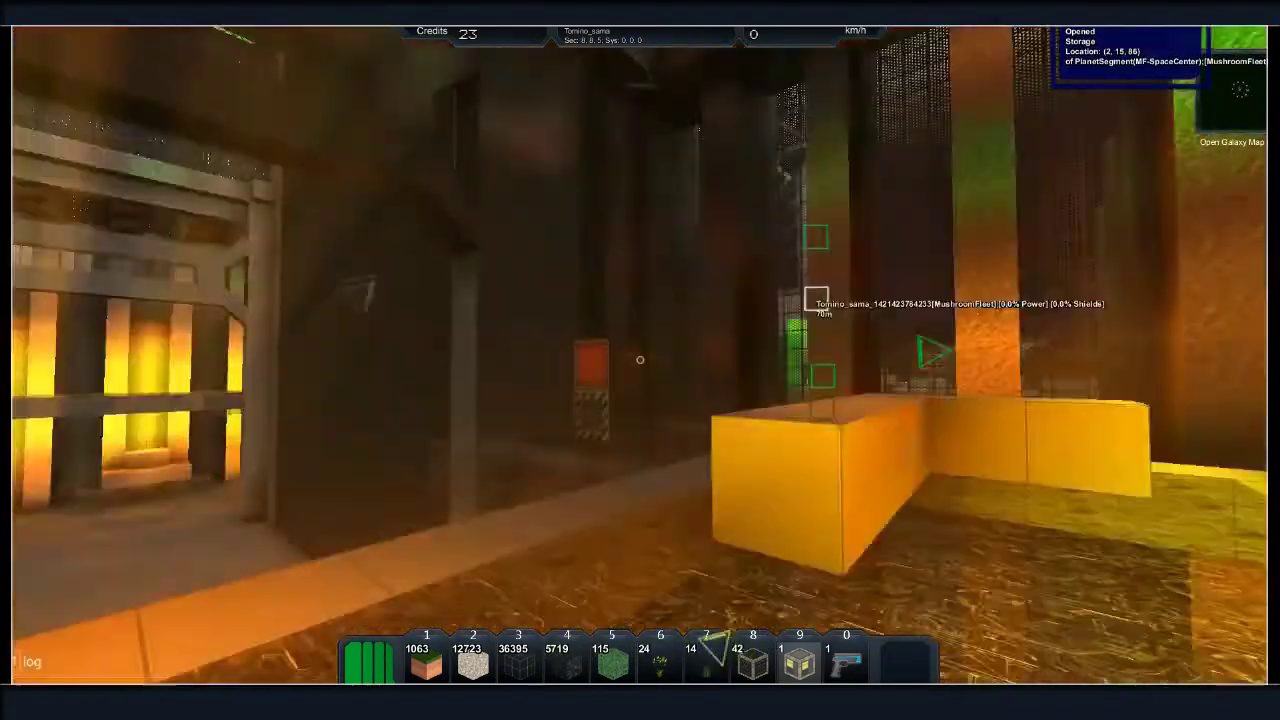
Walk across the yellow hall to the storage block and deposit the 16020 stack
key(Tab)
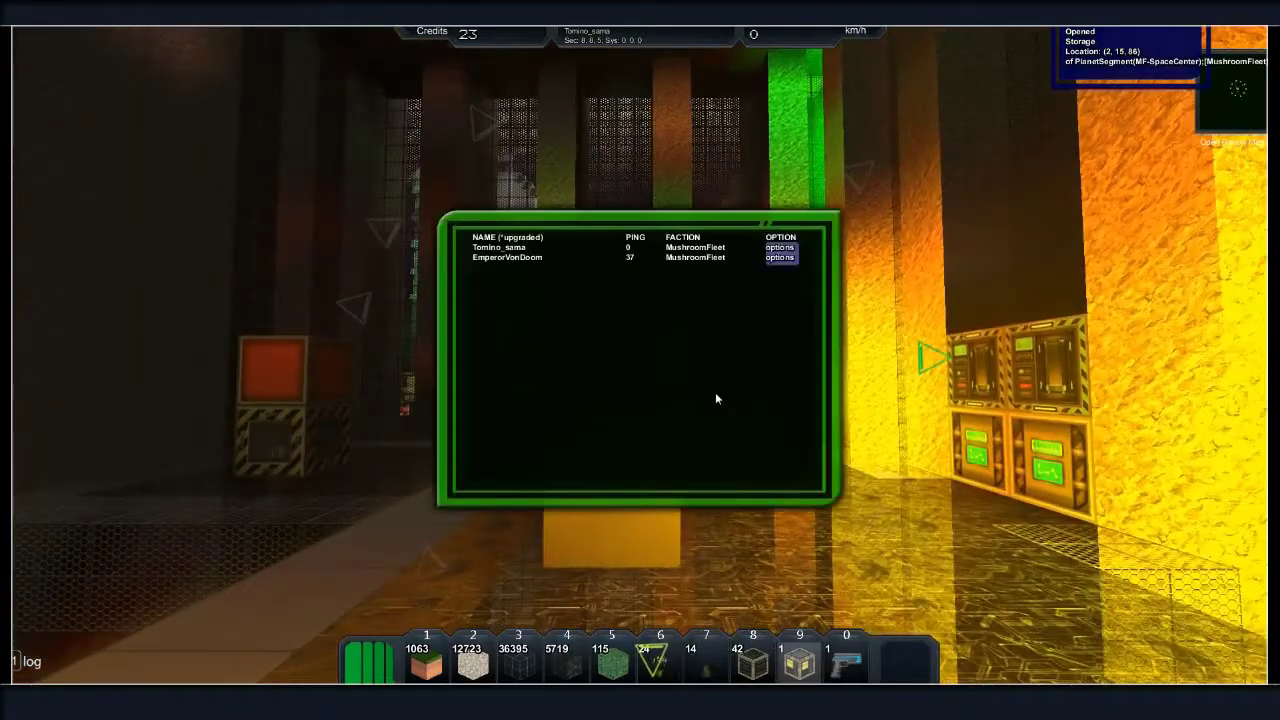
key(Tab)
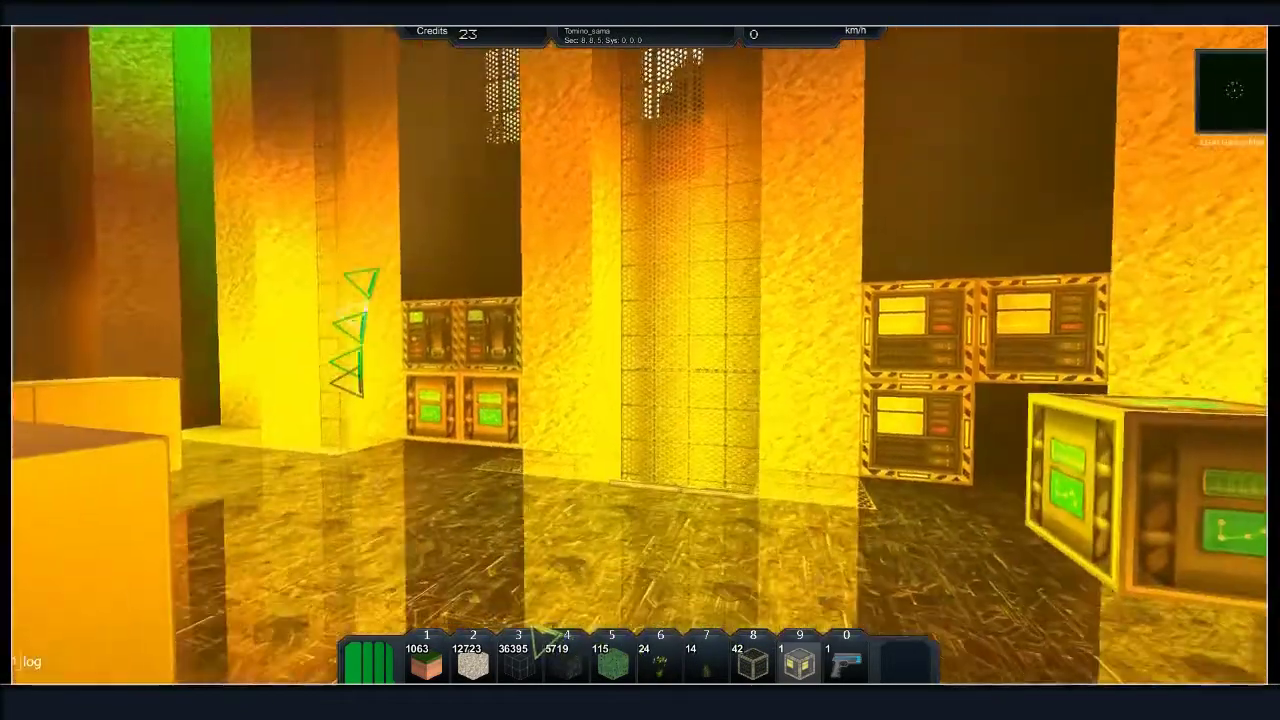
key(w)
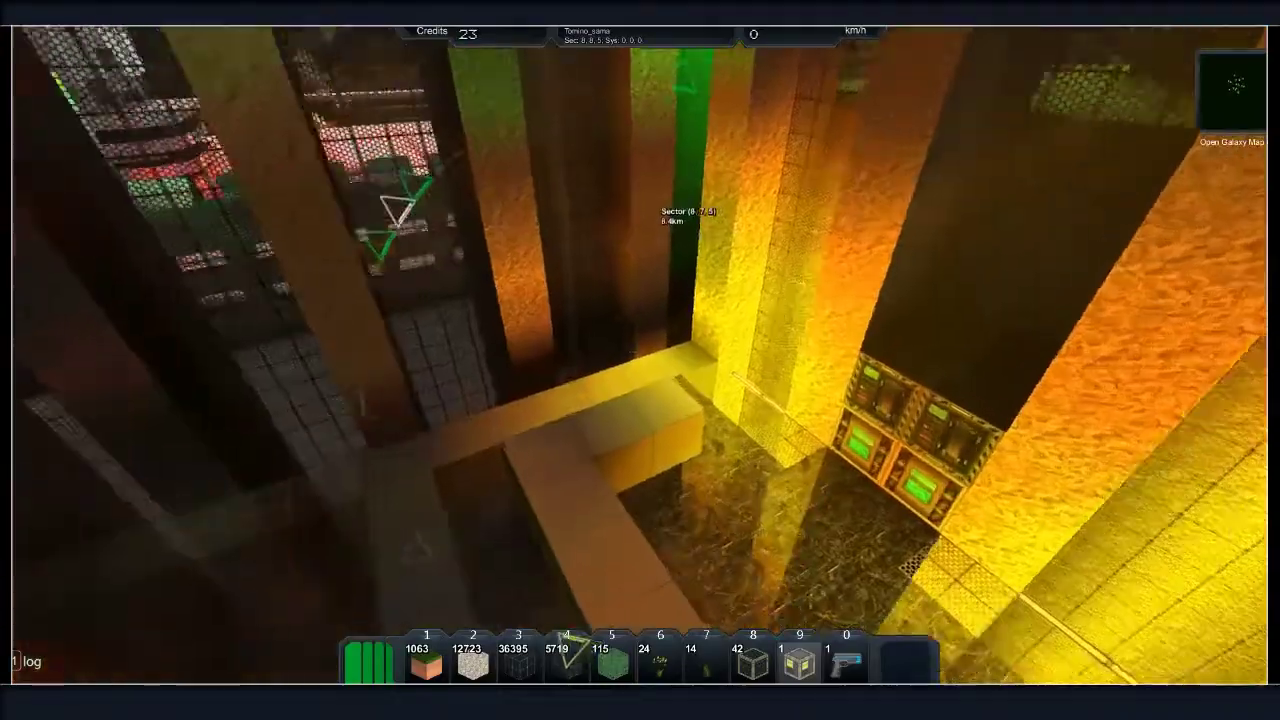
key(w)
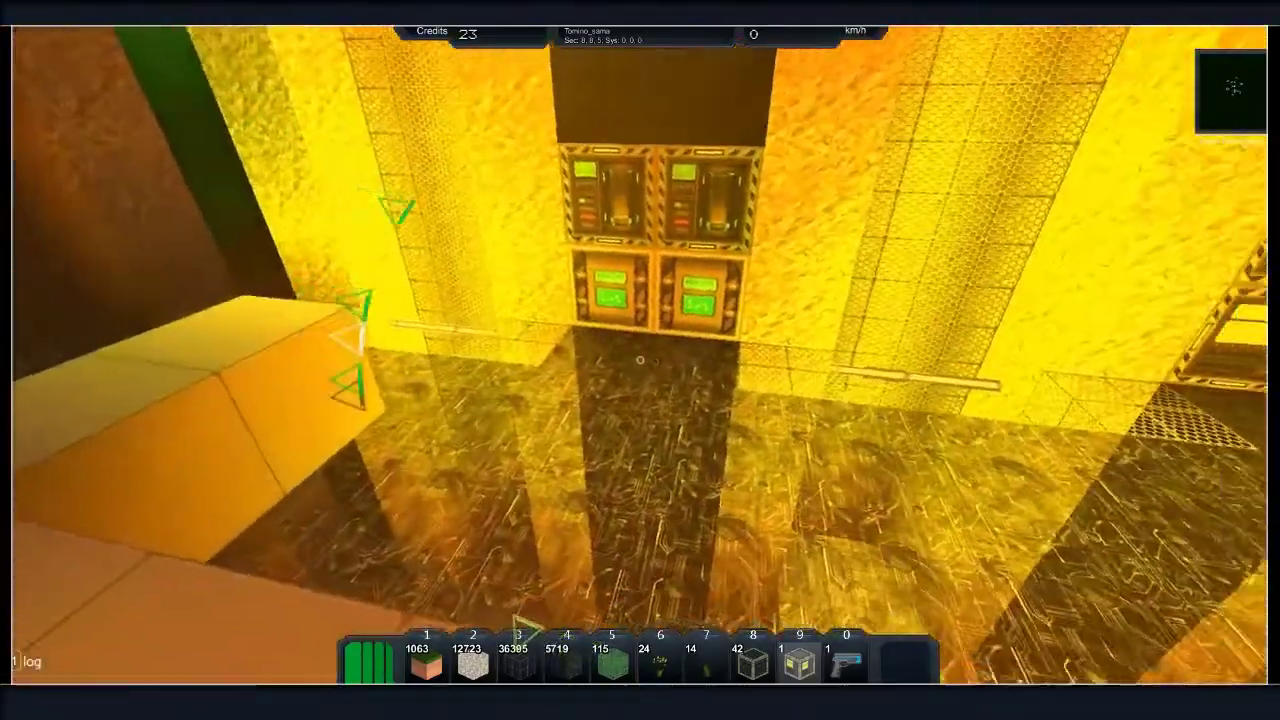
key(w)
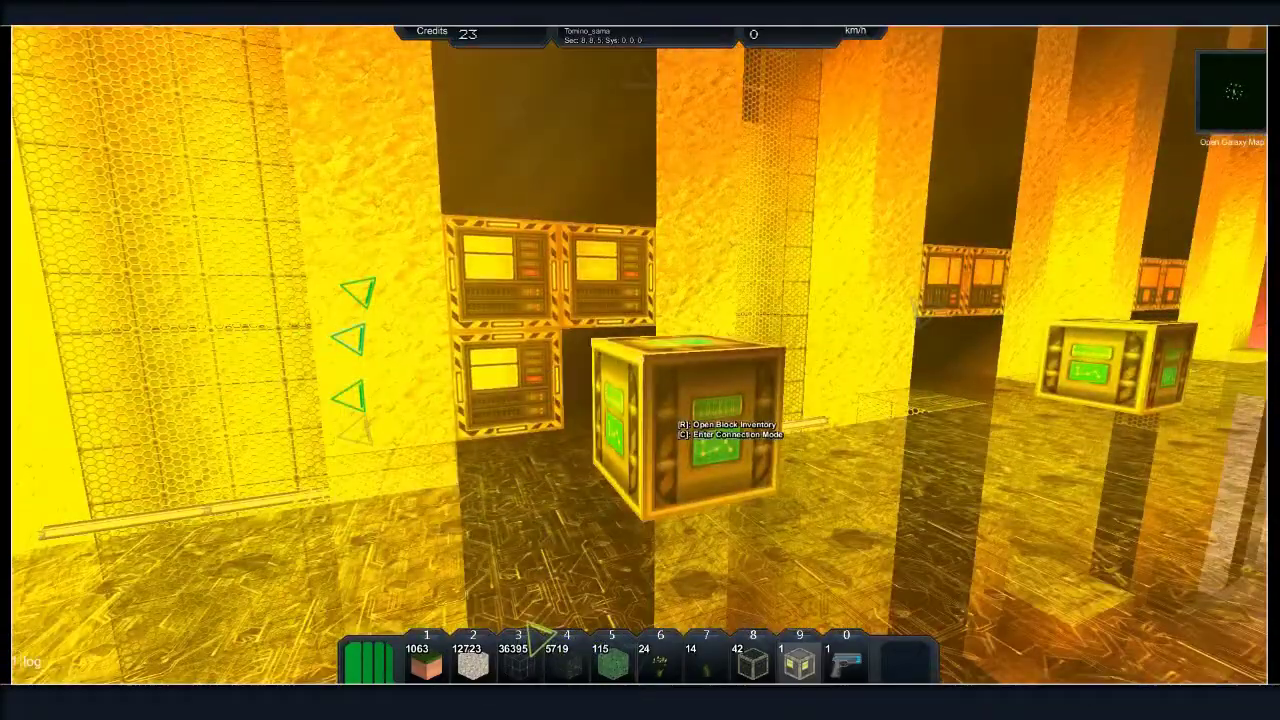
key(w)
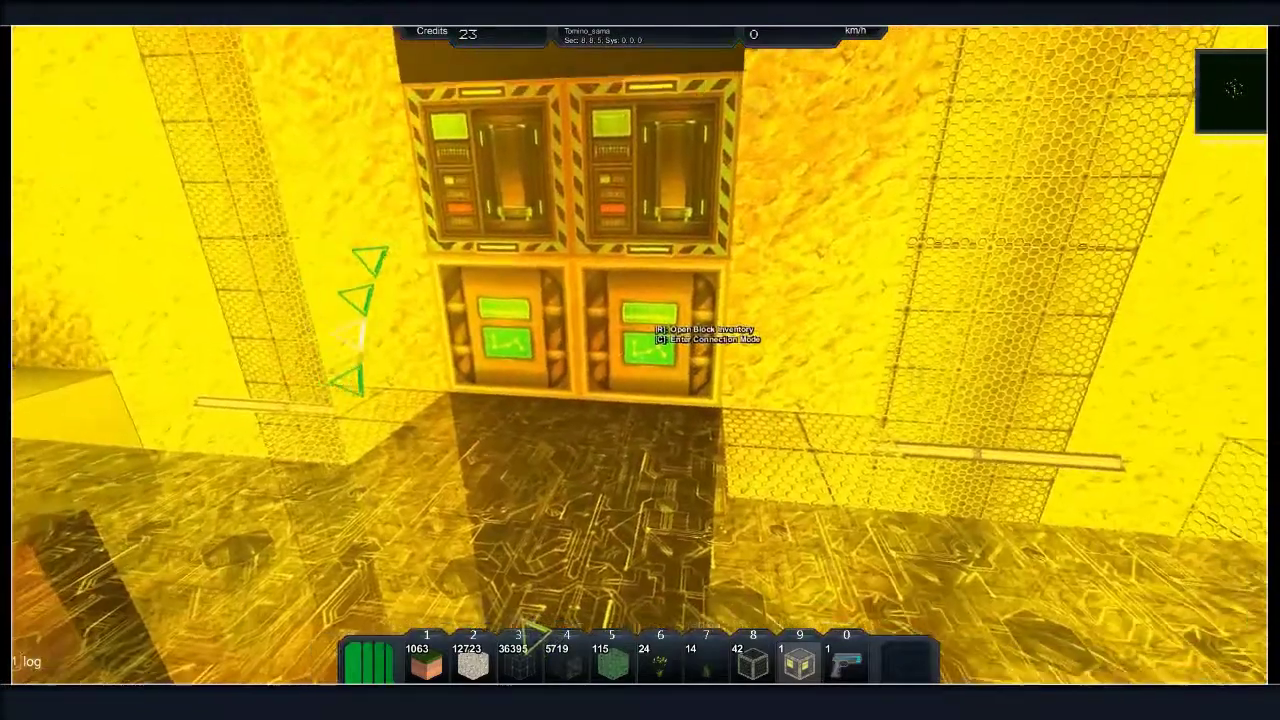
key(r)
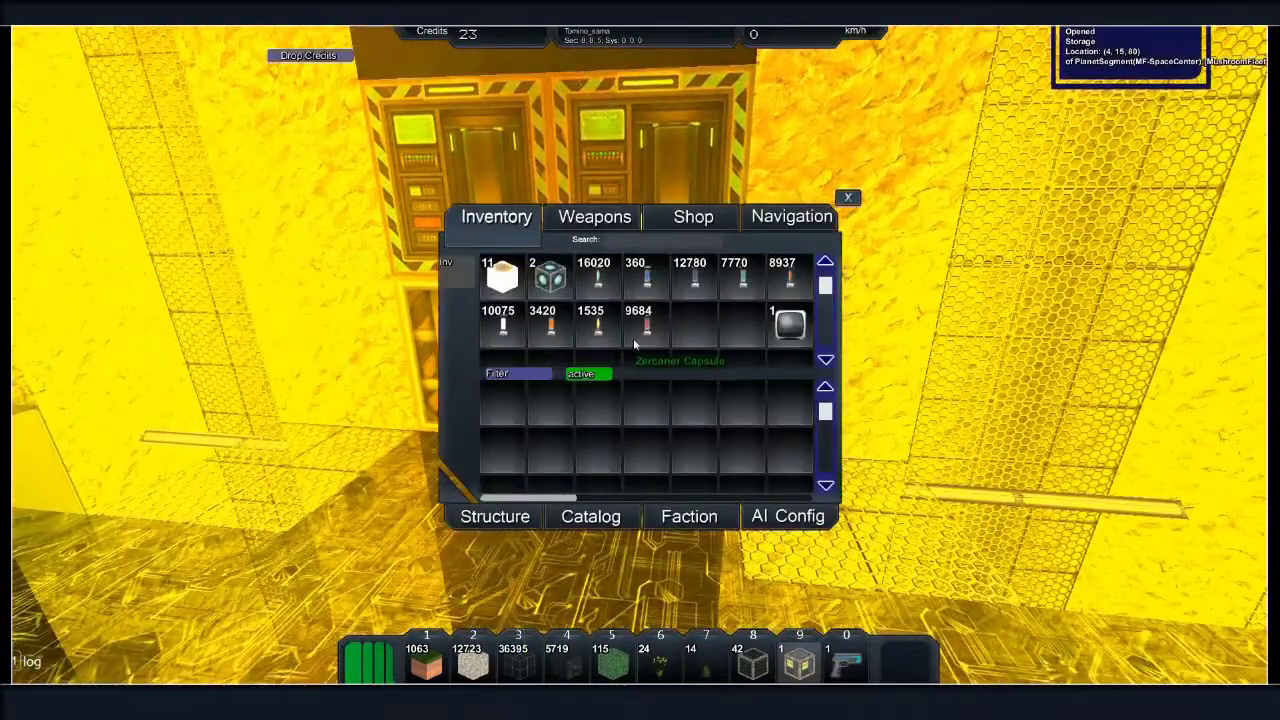
shift+click(594, 272)
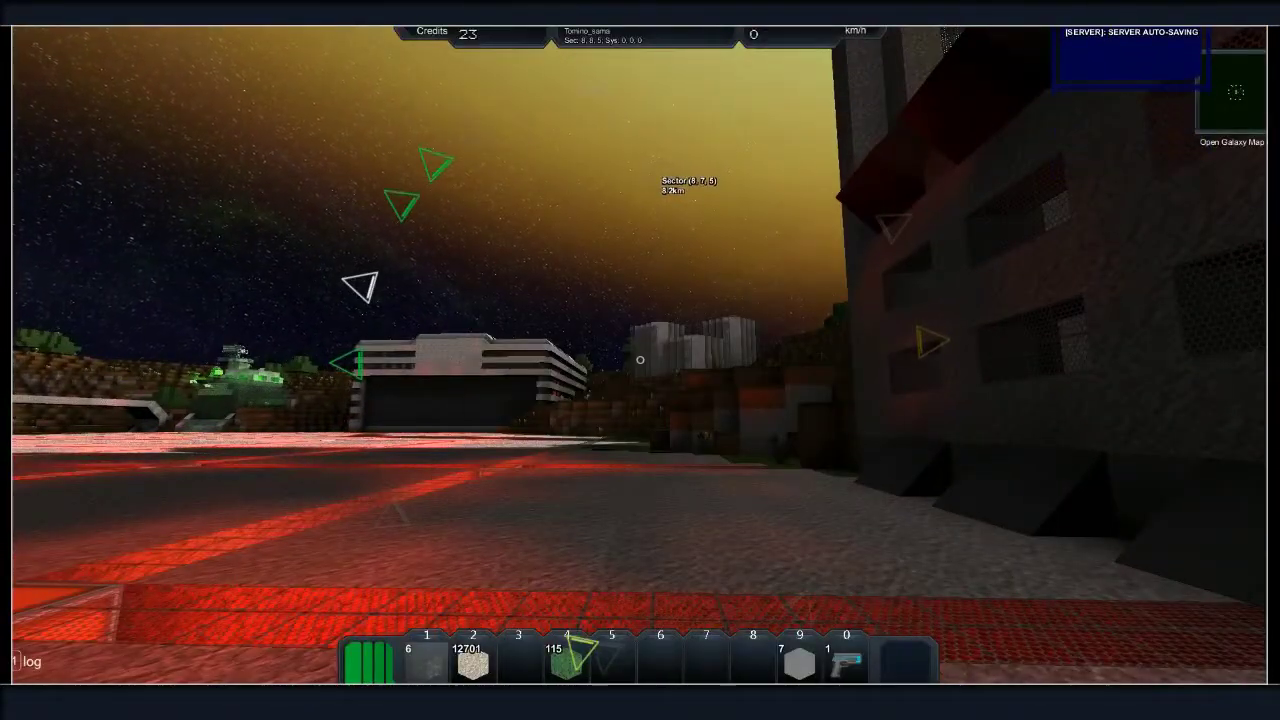
Check the inventory, walk across the terrain to the grassy hill, and bring up the Main Menu
key(i)
key(i)
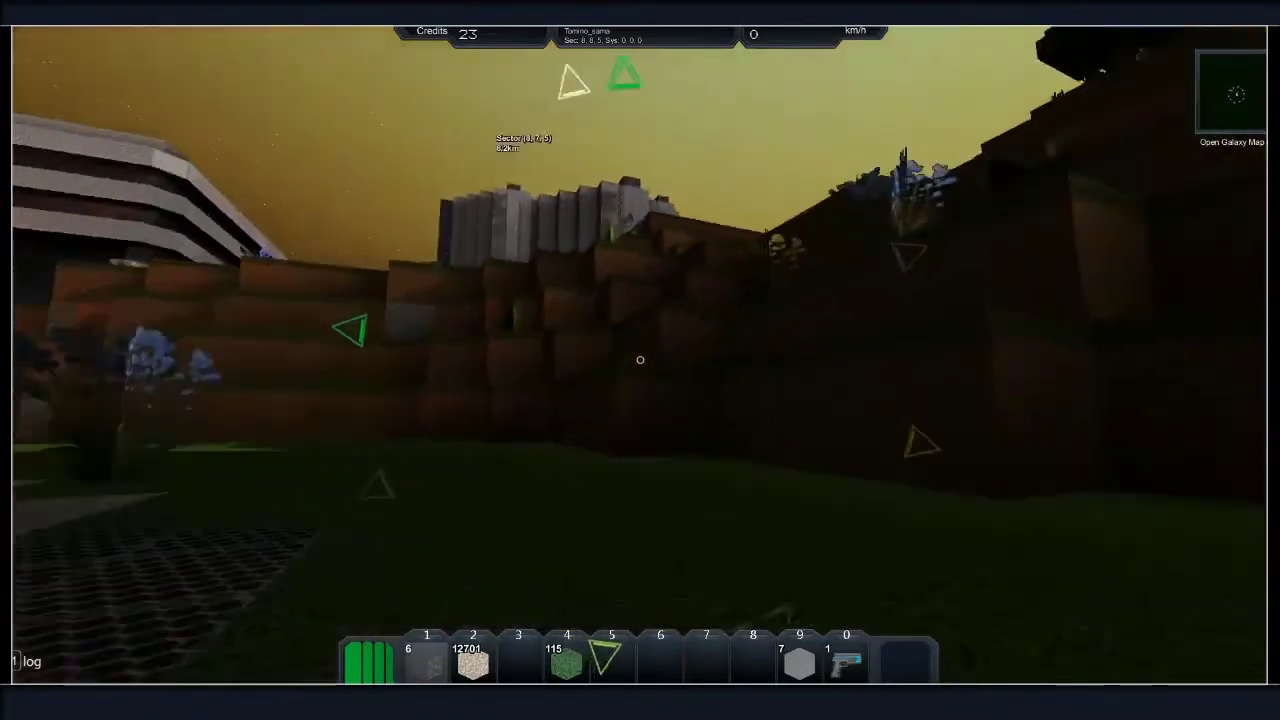
key(6)
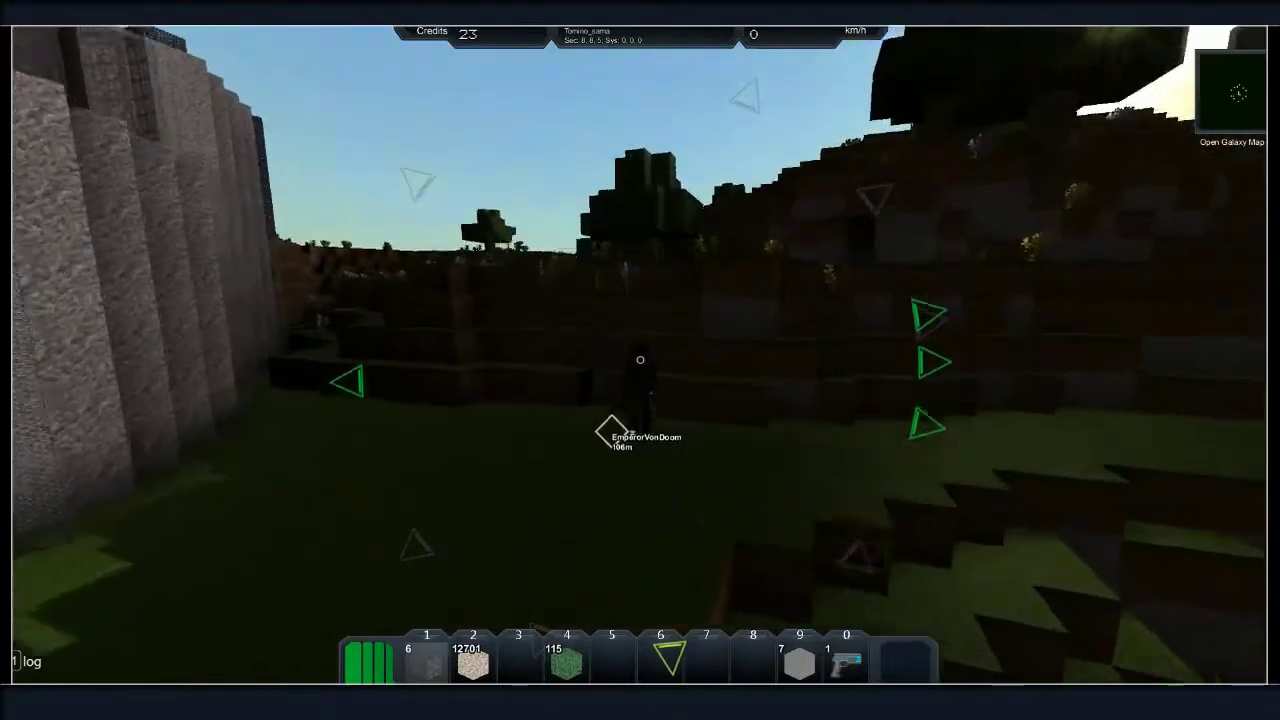
key(7)
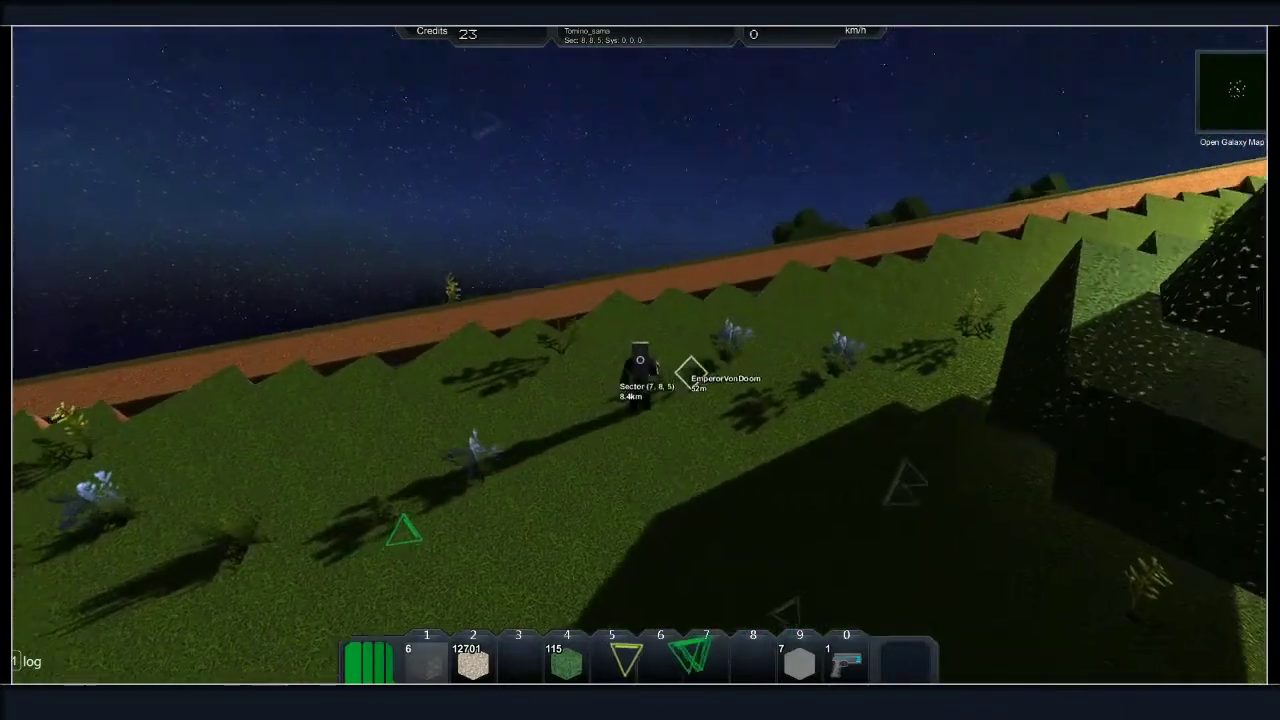
key(Escape)
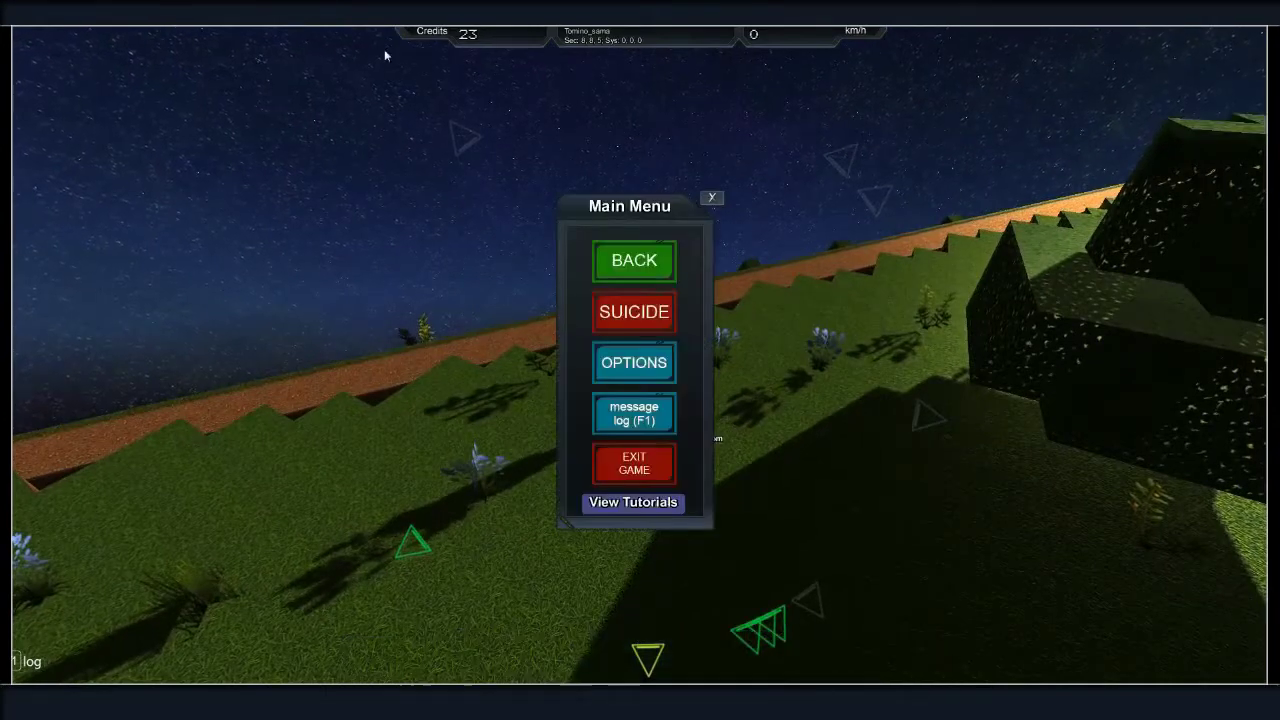
Toggle Simple Lighting Quality on and back off in Options, then exit both menus
click(634, 362)
scroll(670, 389, down, 3)
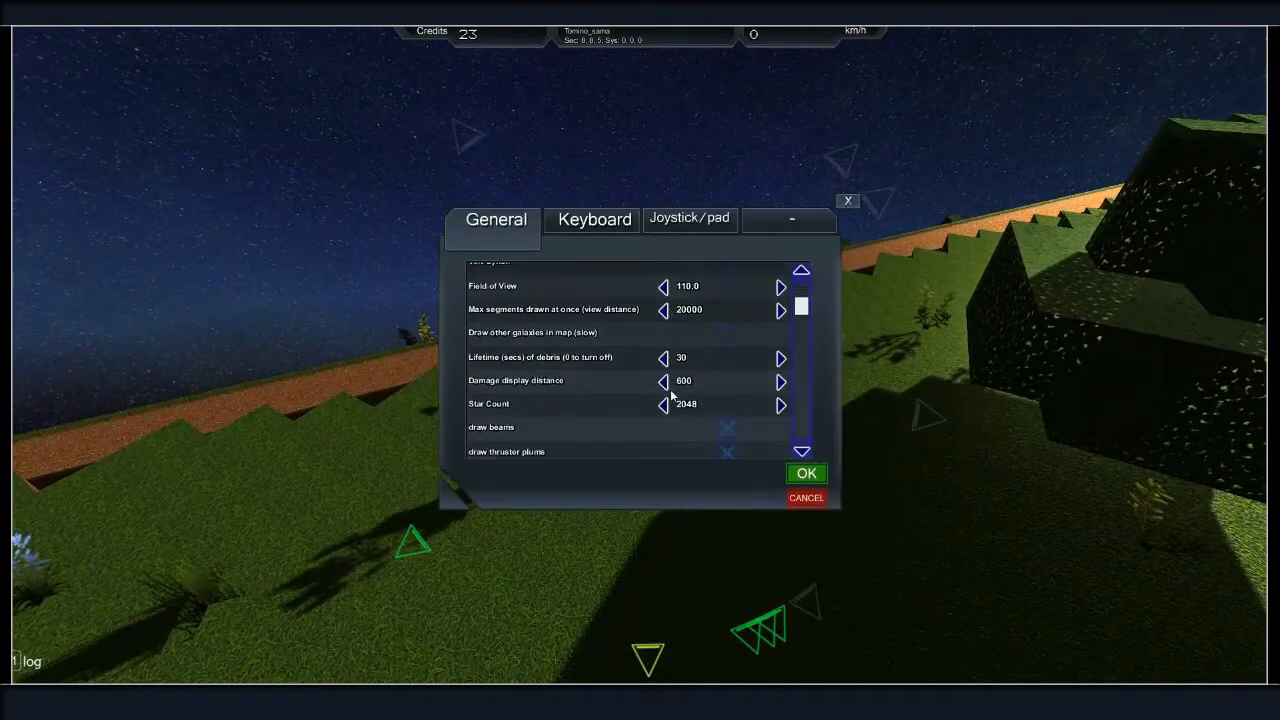
scroll(670, 389, down, 3)
scroll(670, 389, down, 3)
scroll(670, 389, down, 2)
scroll(670, 393, down, 1)
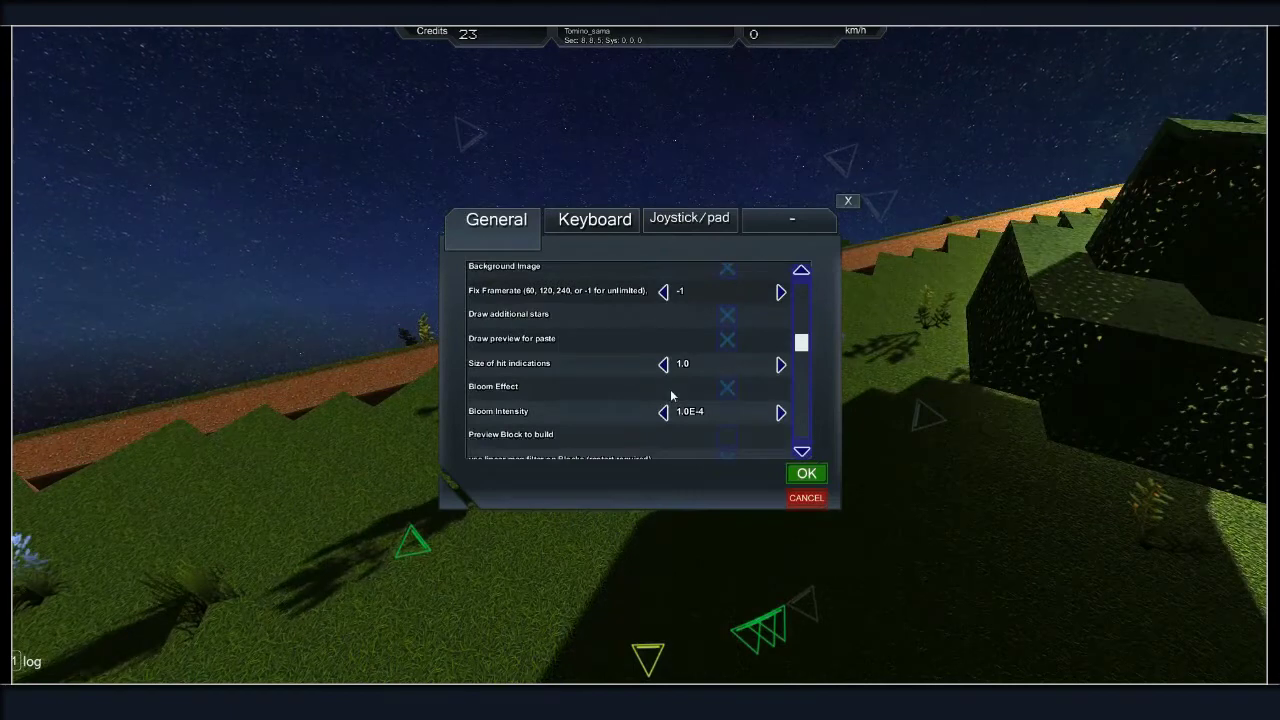
scroll(703, 416, down, 2)
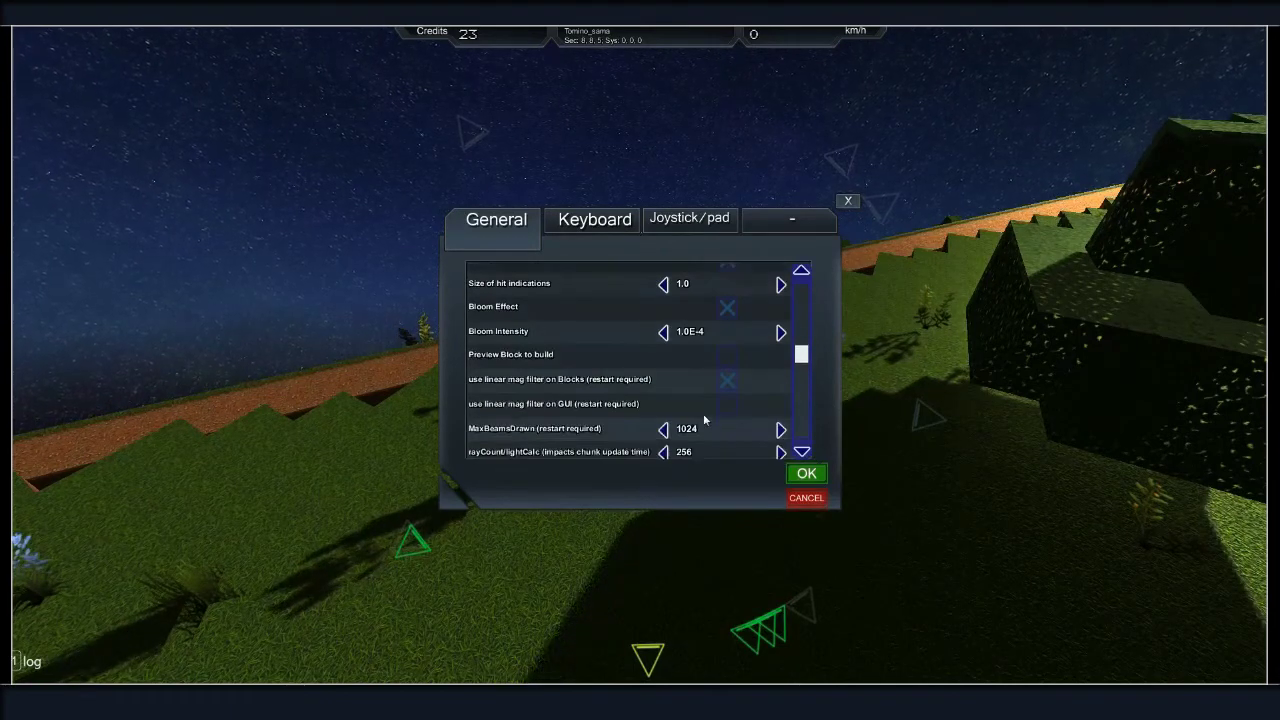
scroll(718, 403, up, 1)
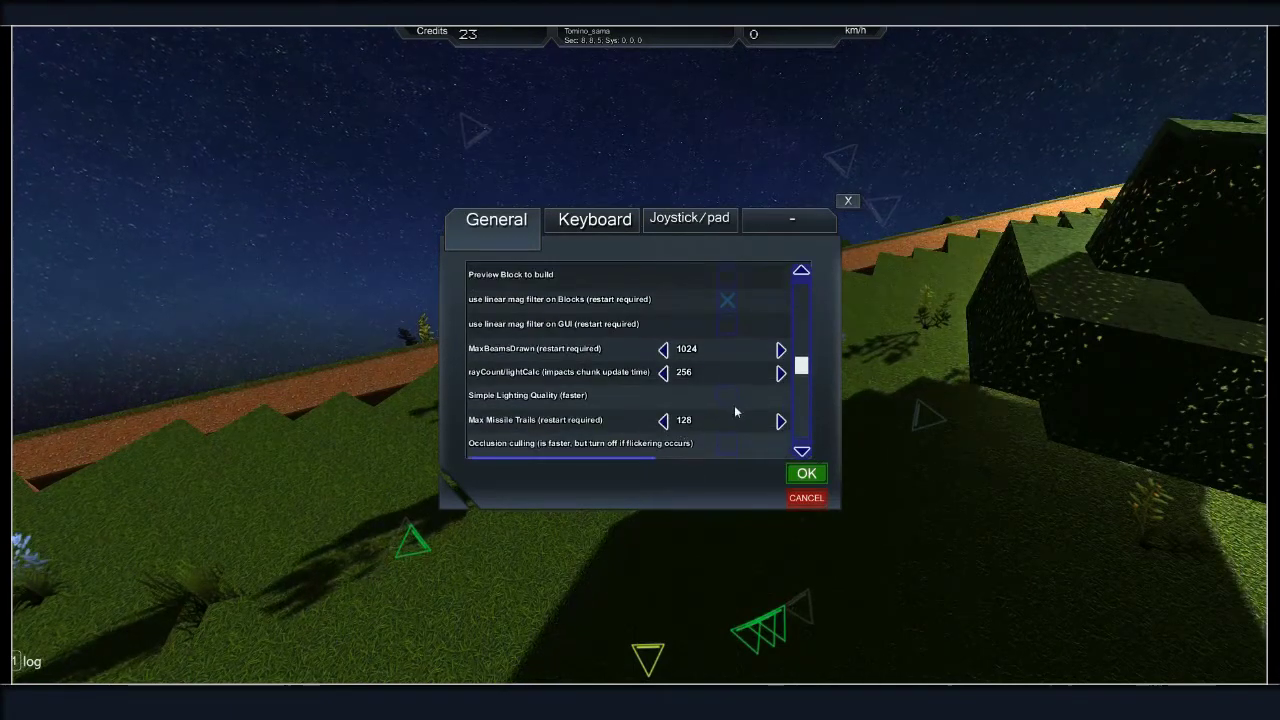
click(727, 400)
click(727, 400)
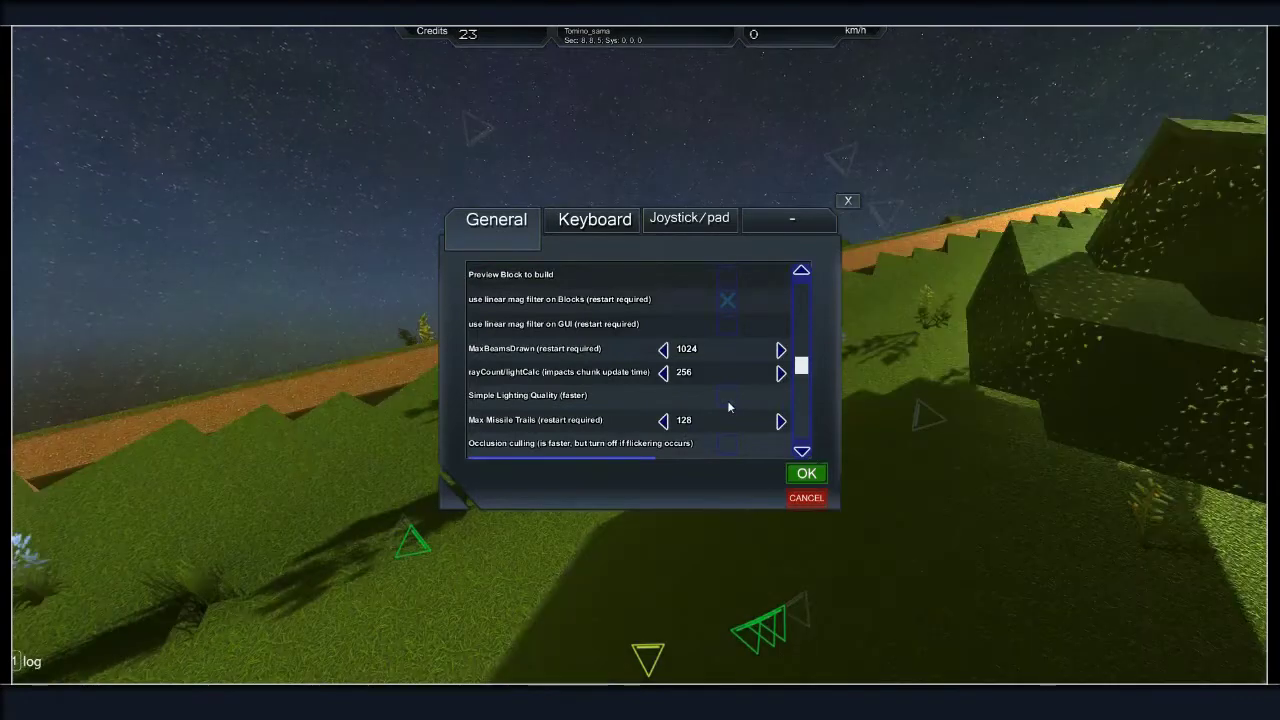
click(848, 201)
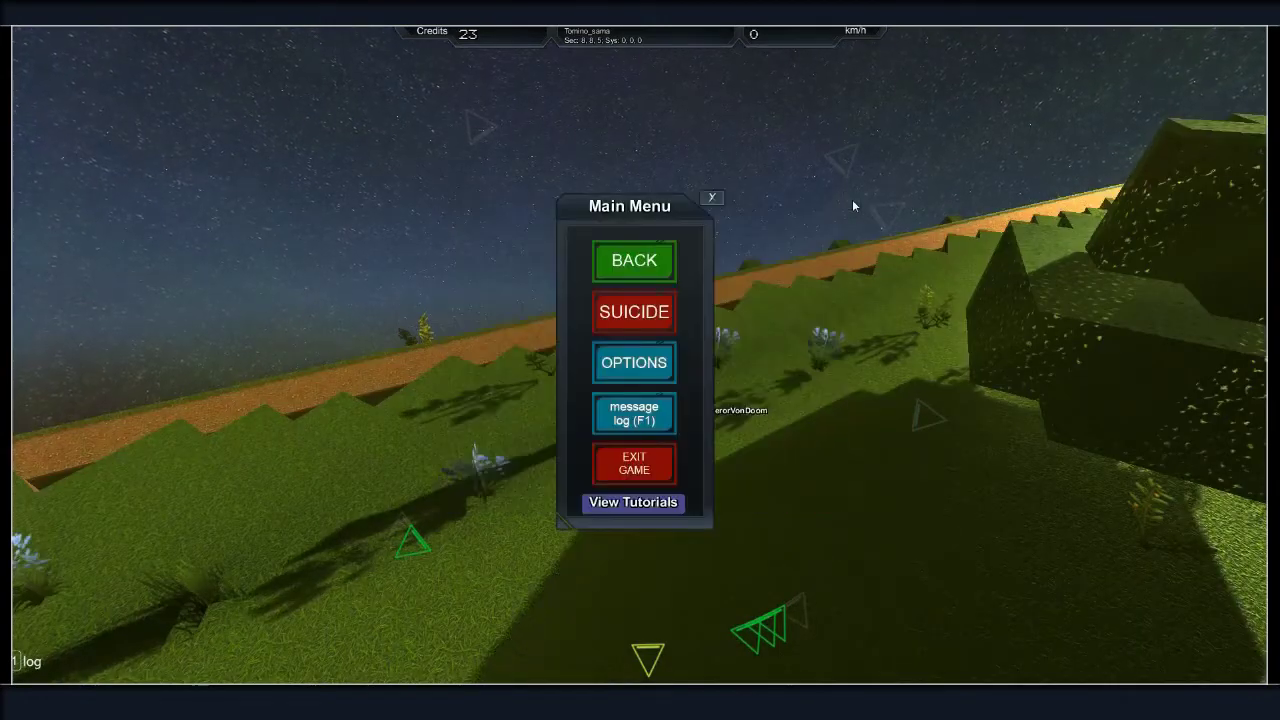
click(635, 262)
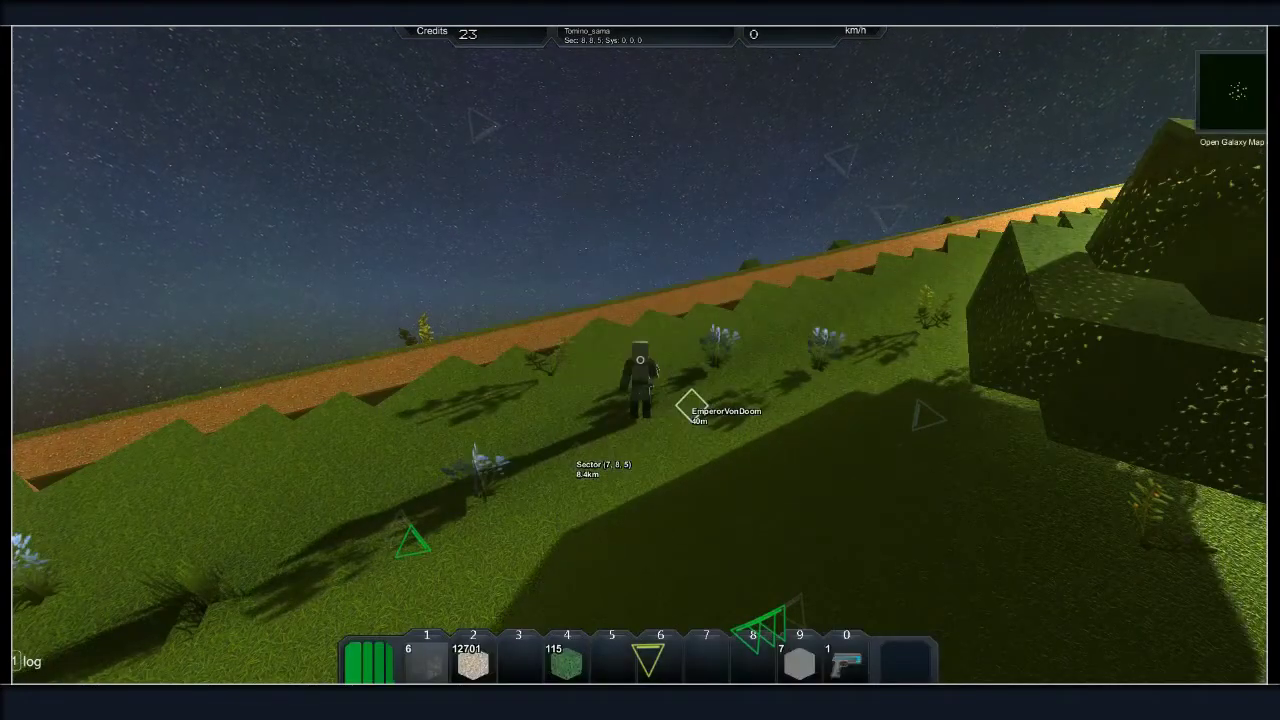
Walk into the grassland while turning the view toward the moon and the other player
key(7)
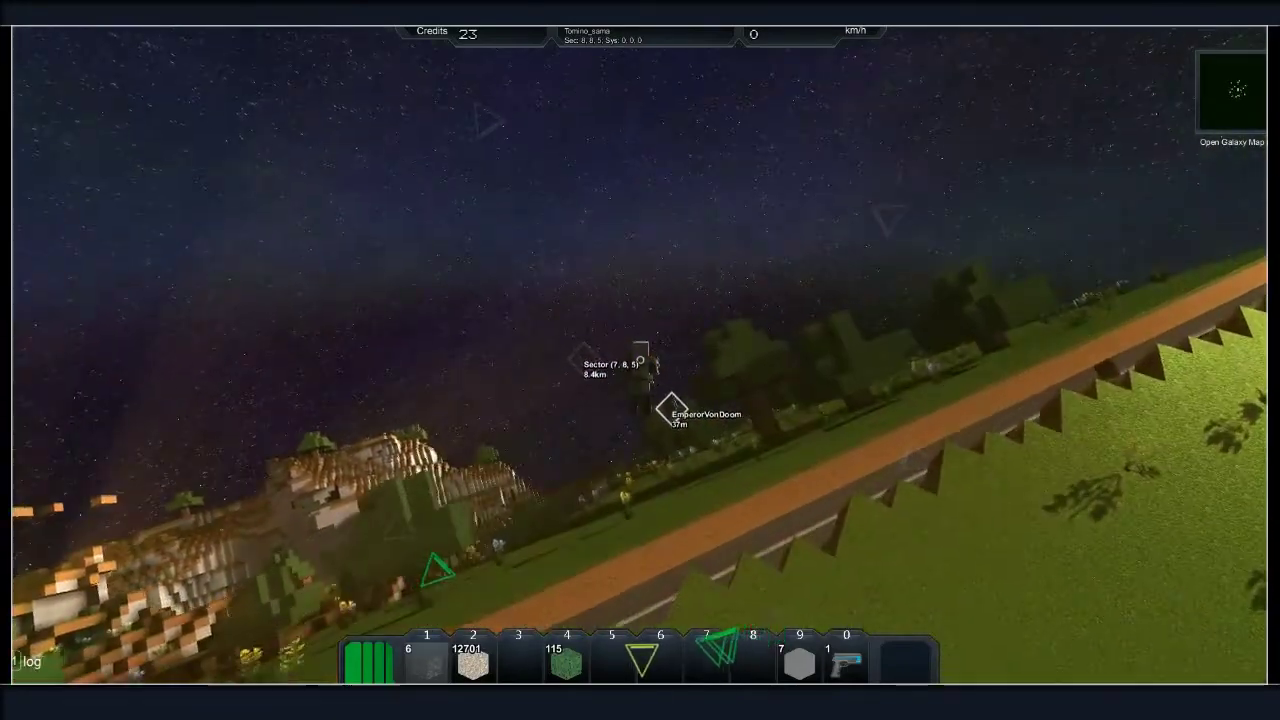
key(6)
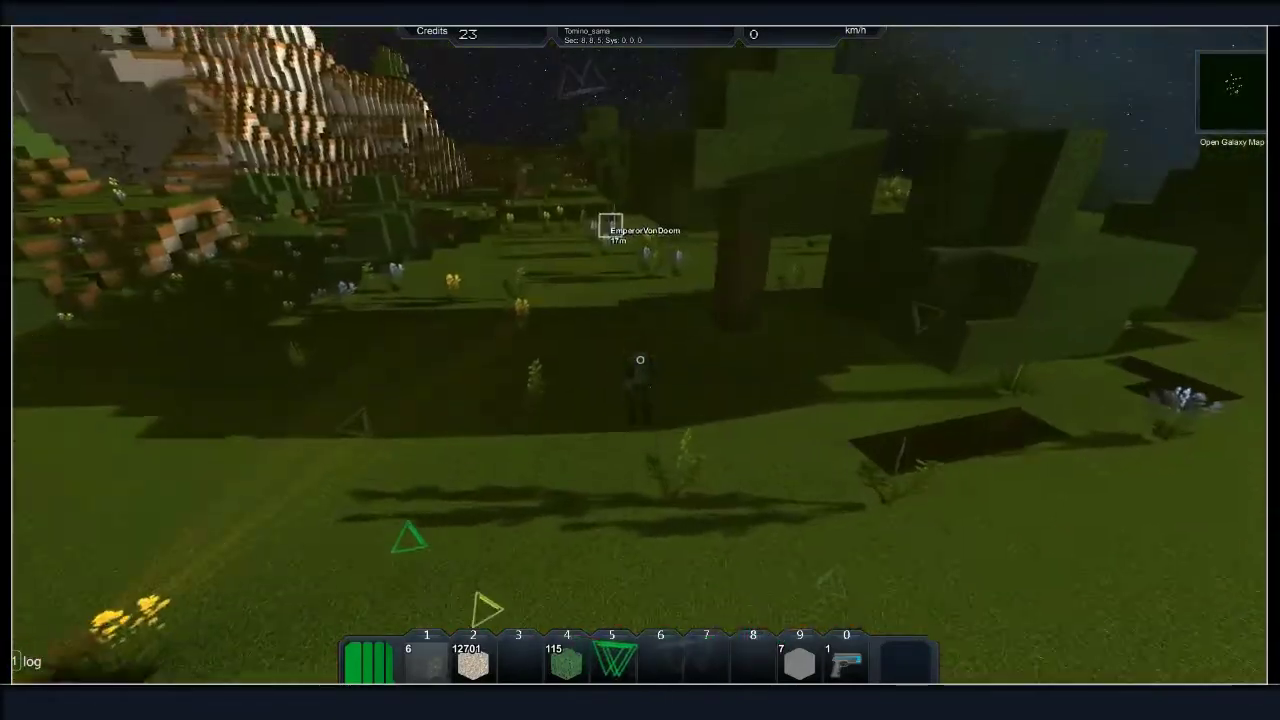
key(7)
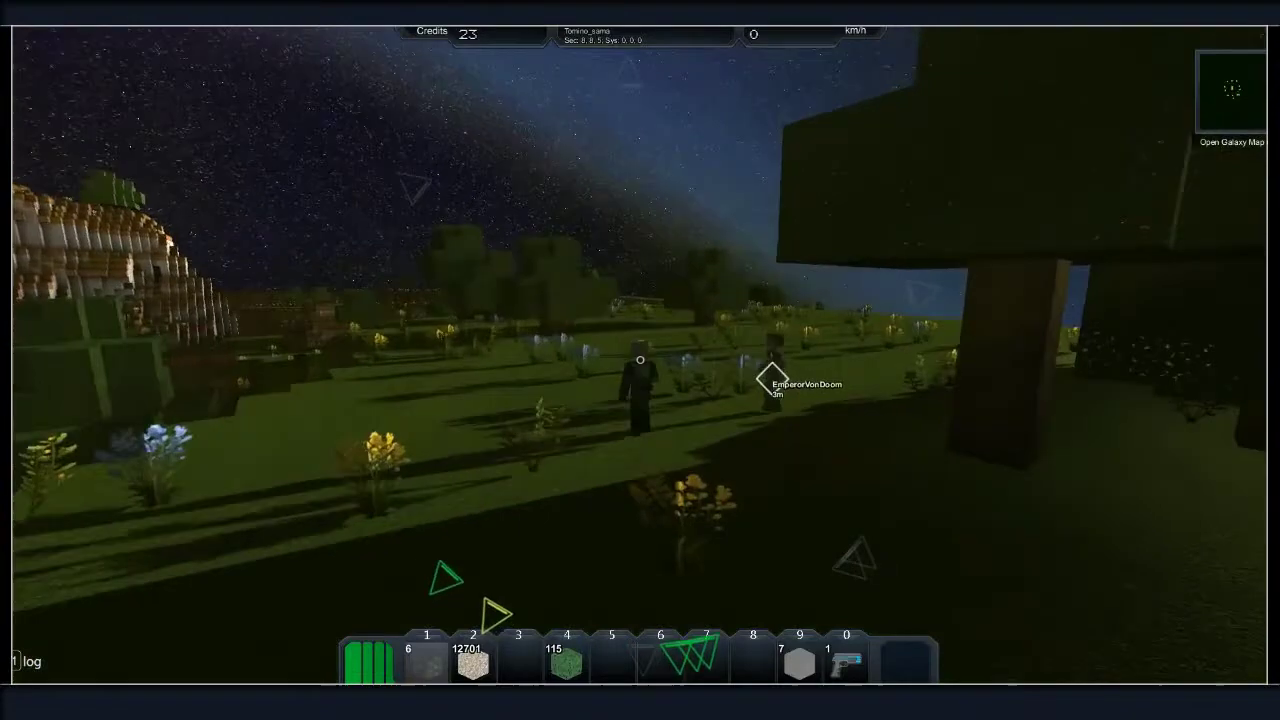
key(w)
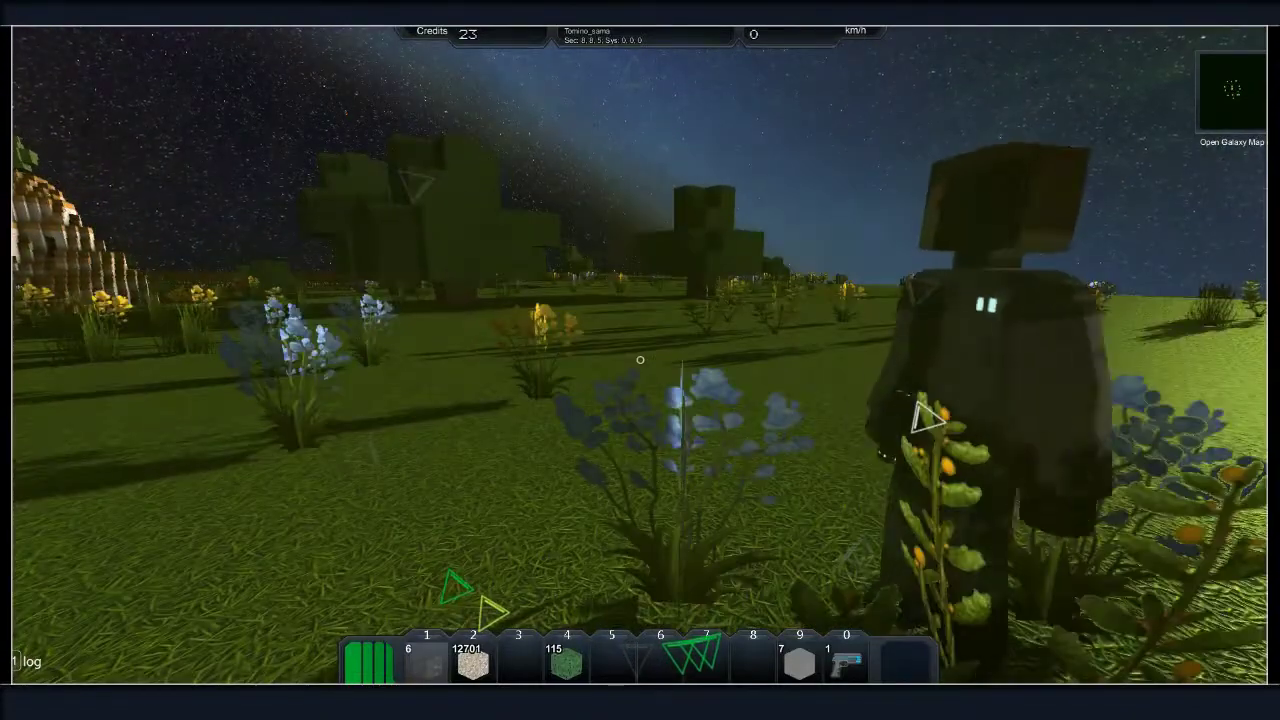
key(8)
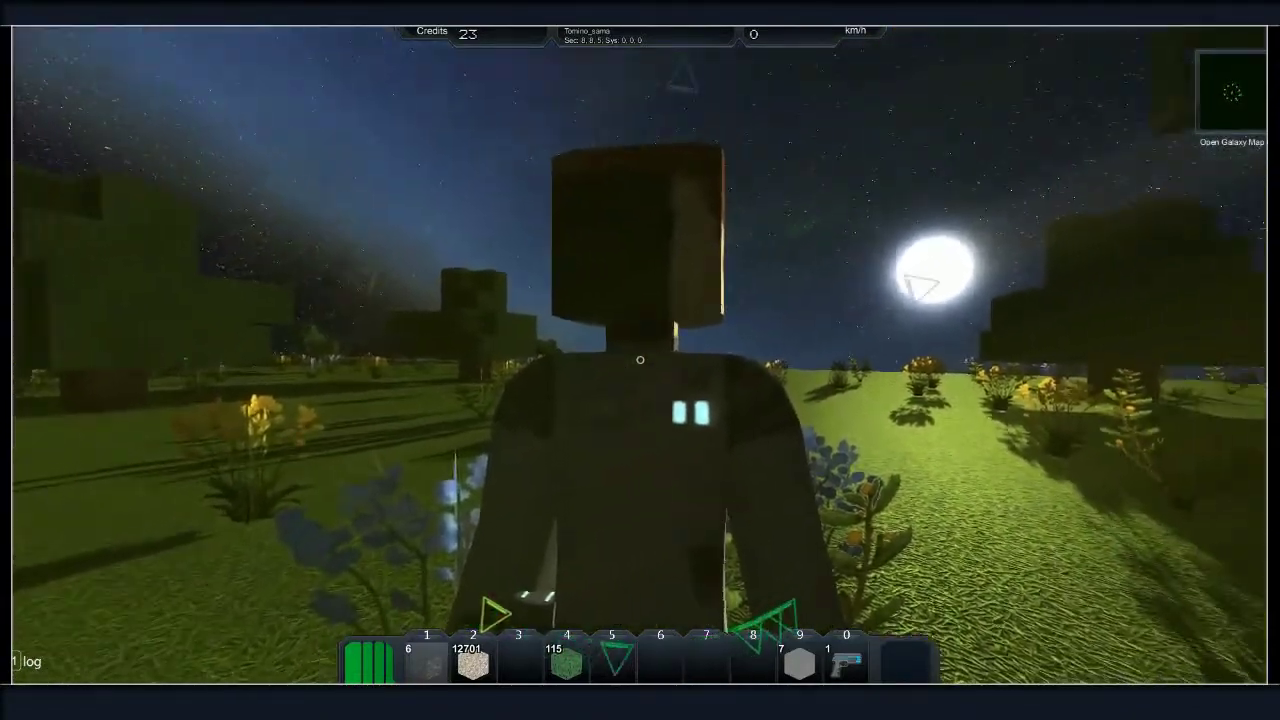
key(4)
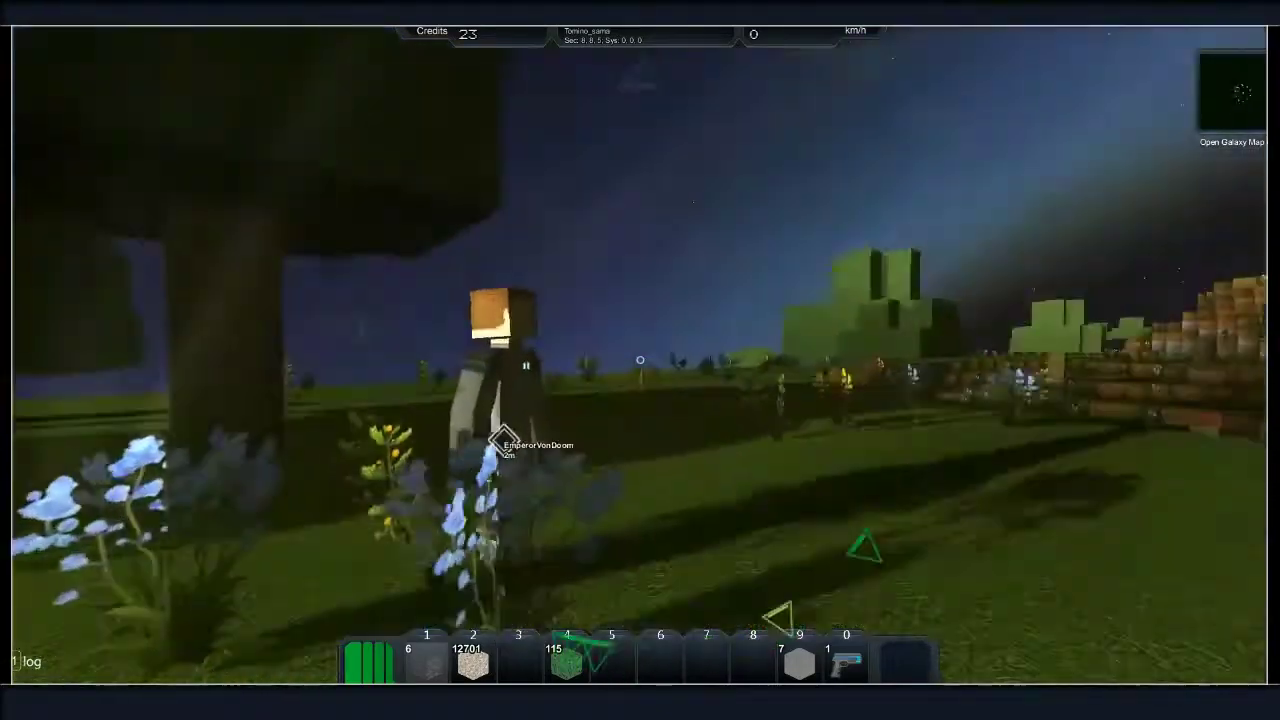
Walk on across the open plain and bring up the Galaxy Map
key(7)
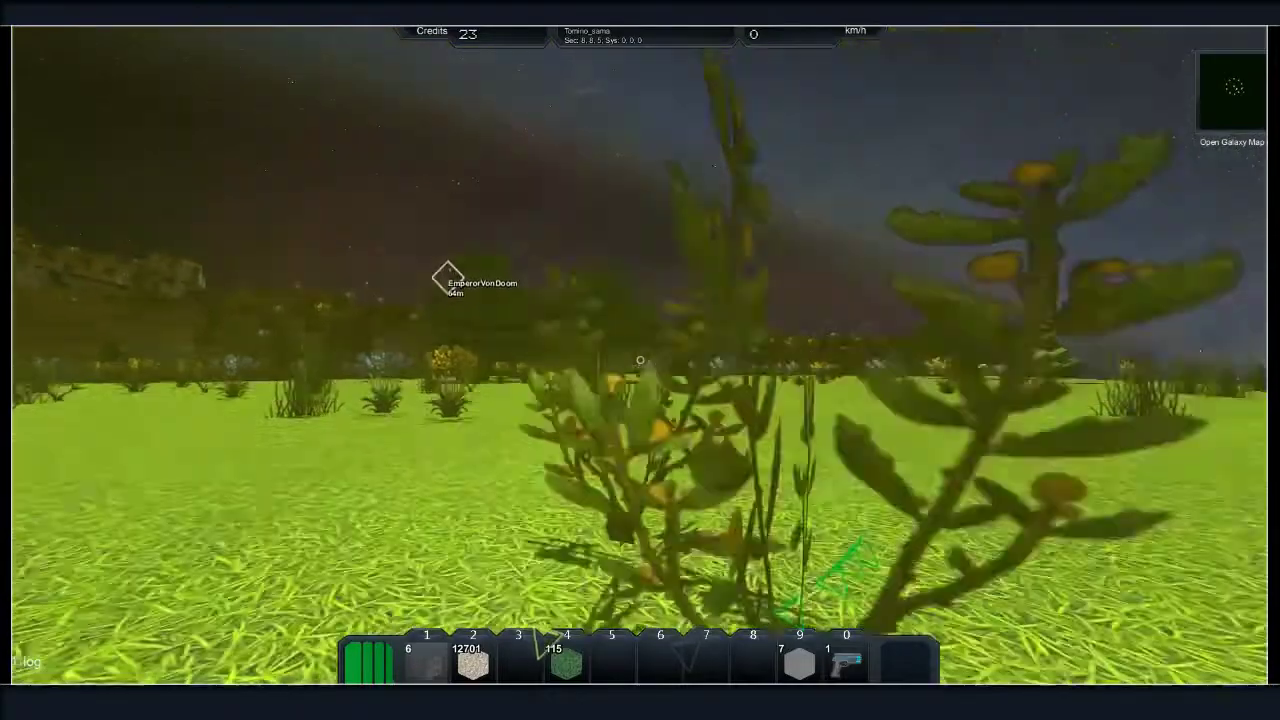
key(5)
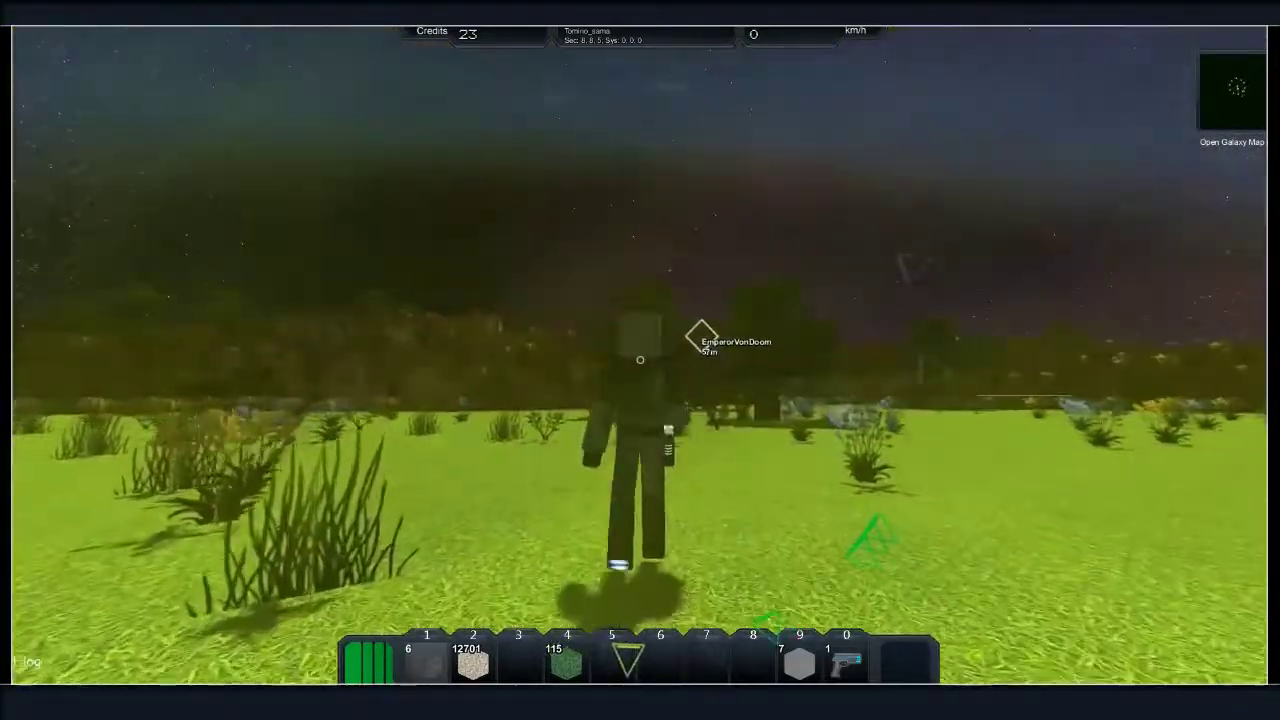
scroll(640, 360, down, 5)
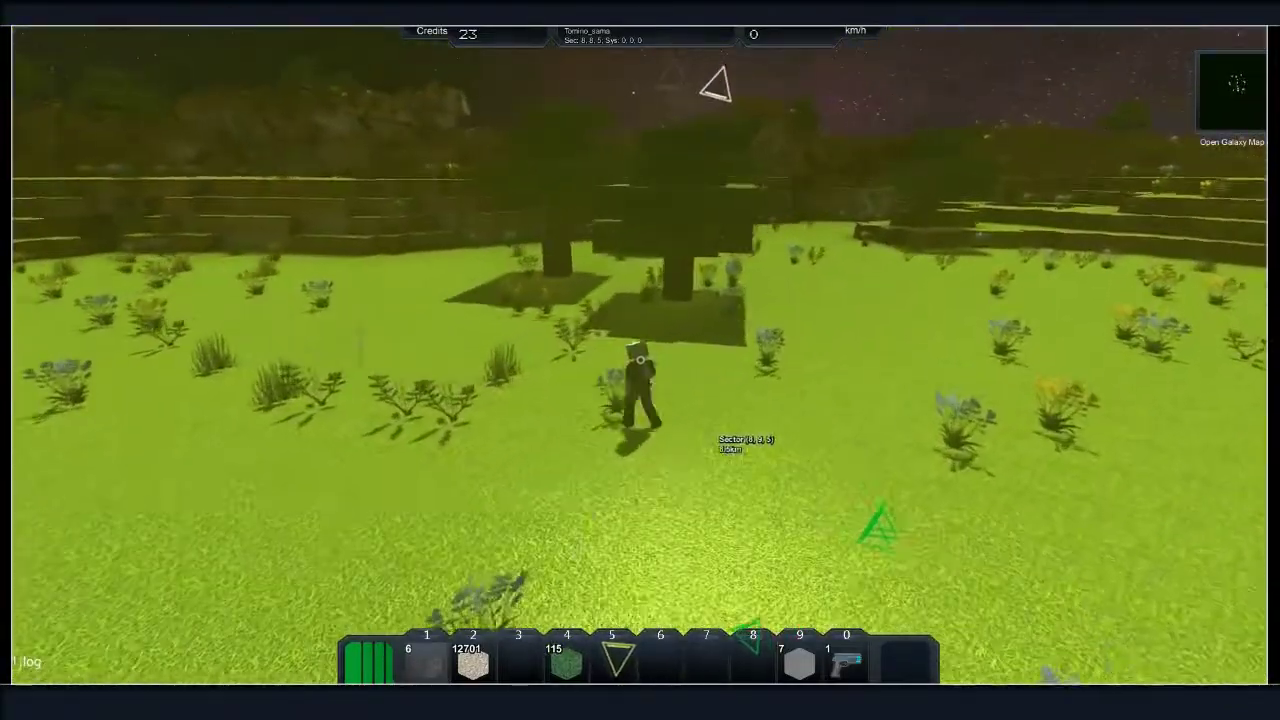
key(7)
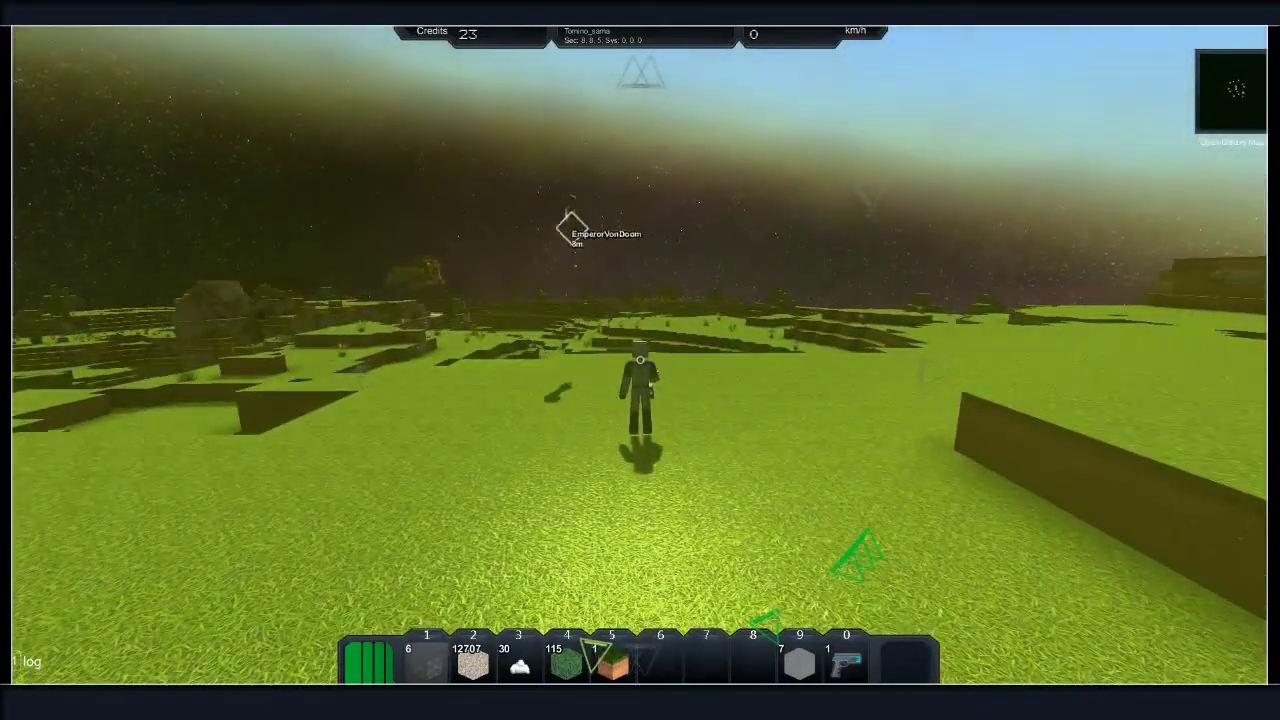
key(p)
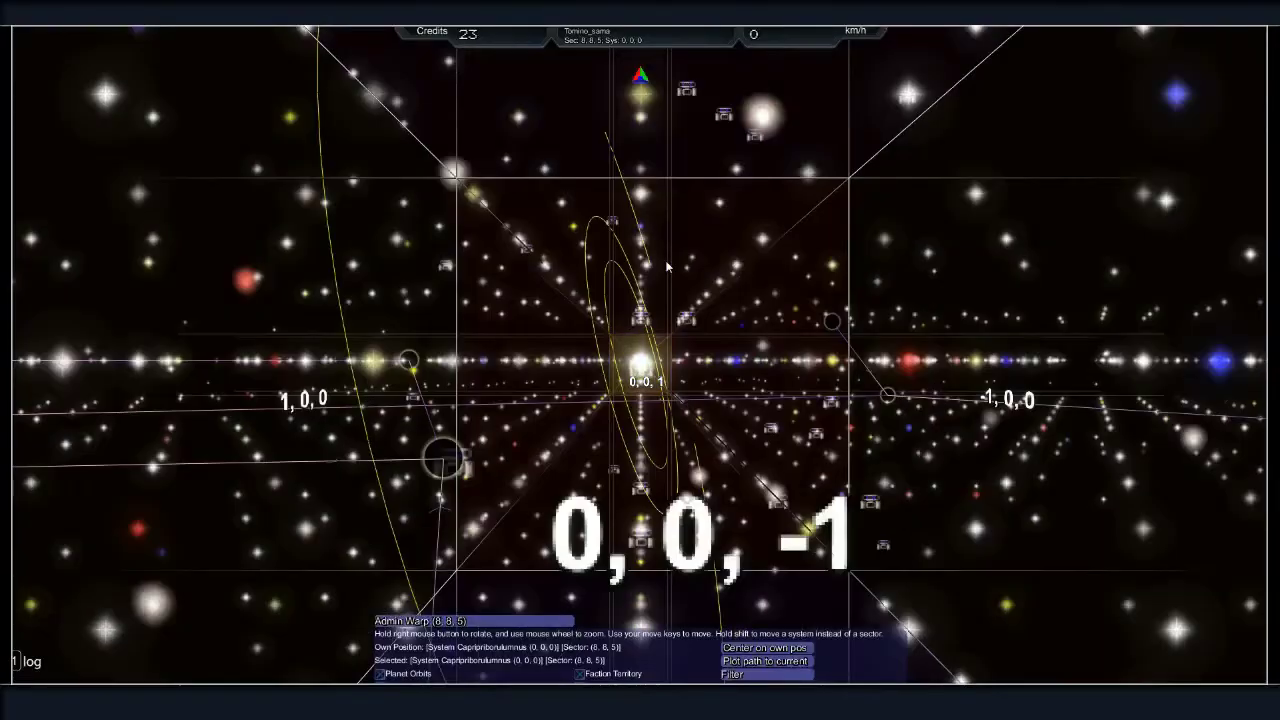
scroll(667, 265, up, 5)
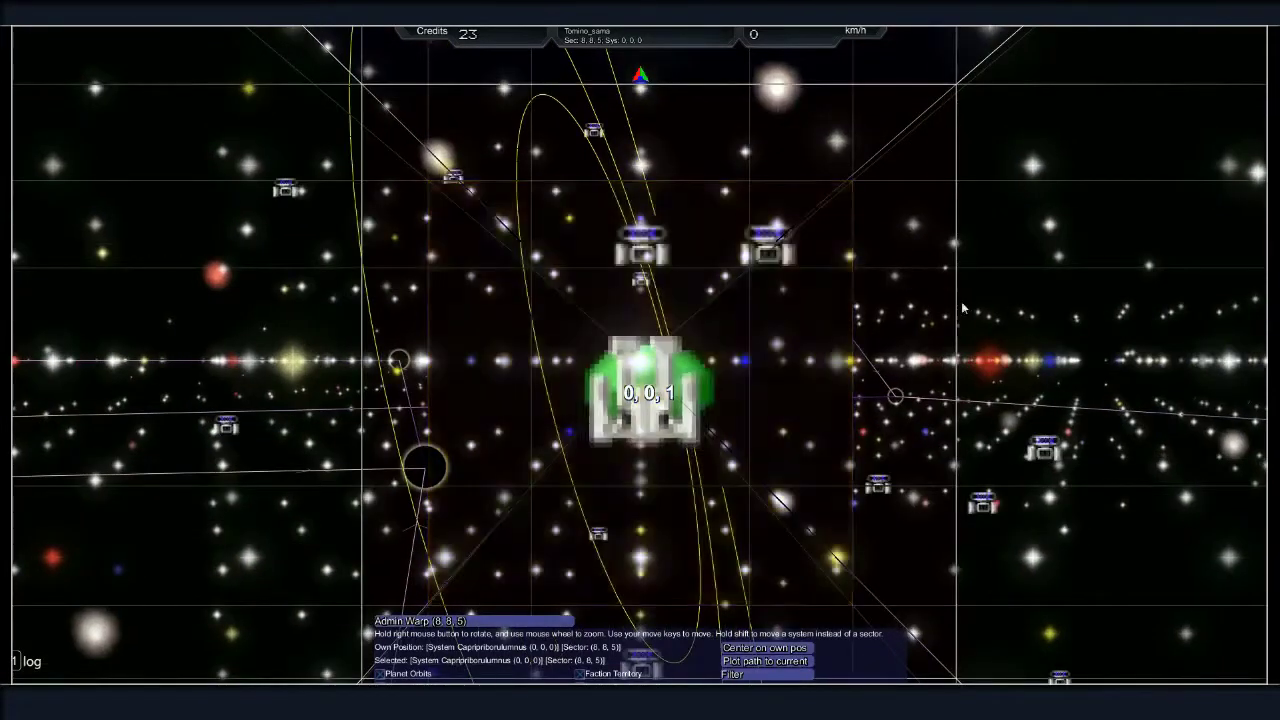
scroll(640, 360, down, 3)
scroll(640, 360, up, 3)
scroll(640, 360, down, 3)
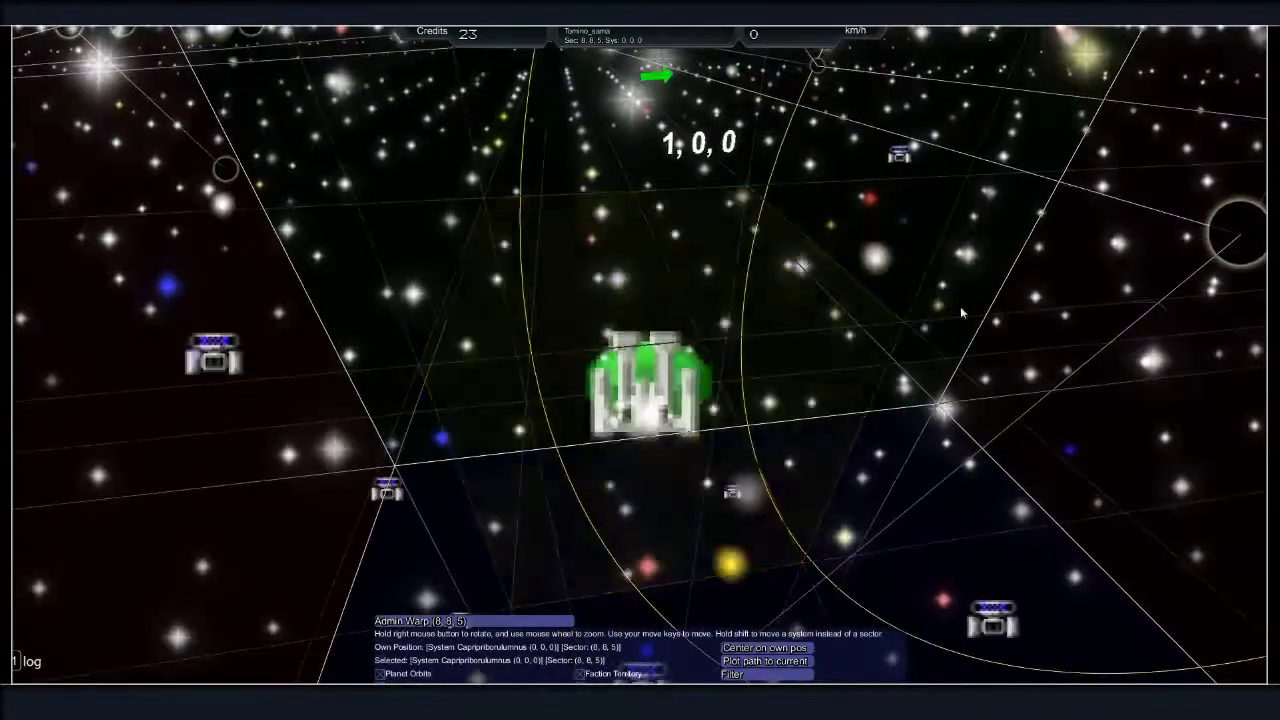
scroll(958, 310, up, 2)
scroll(958, 310, down, 3)
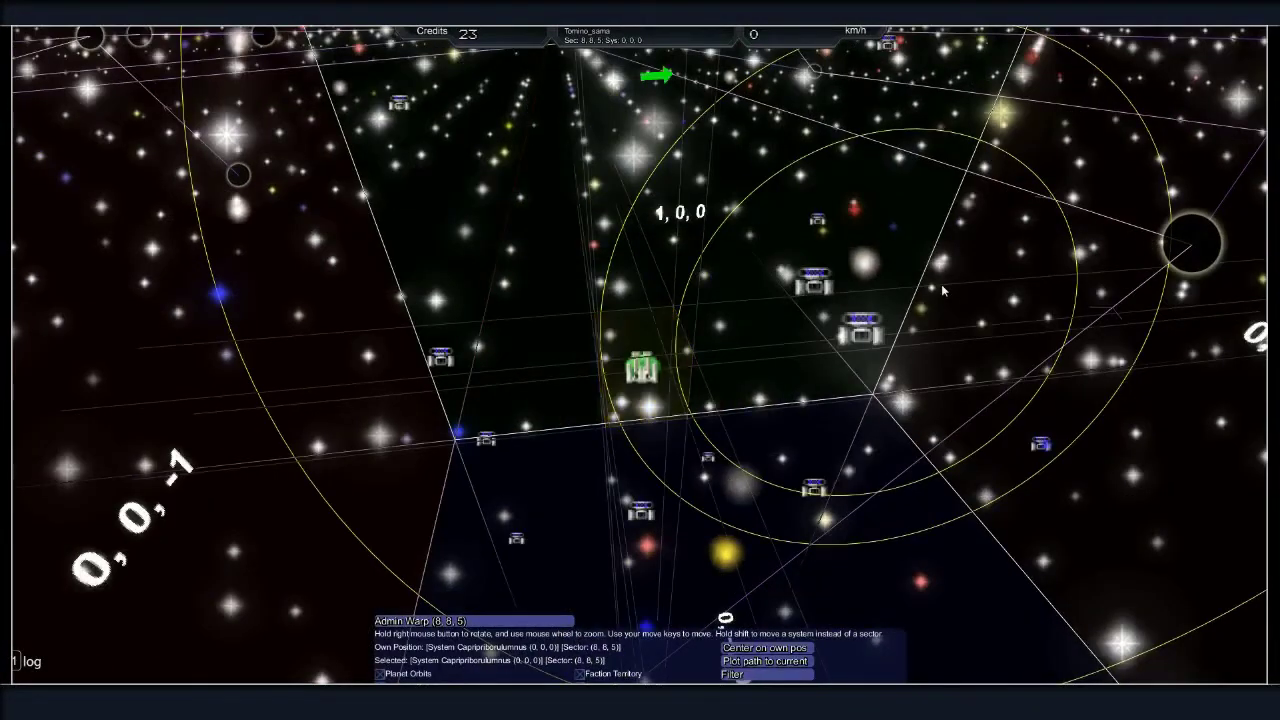
Close the galaxy map with P to return to the grassland near the other player
key(p)
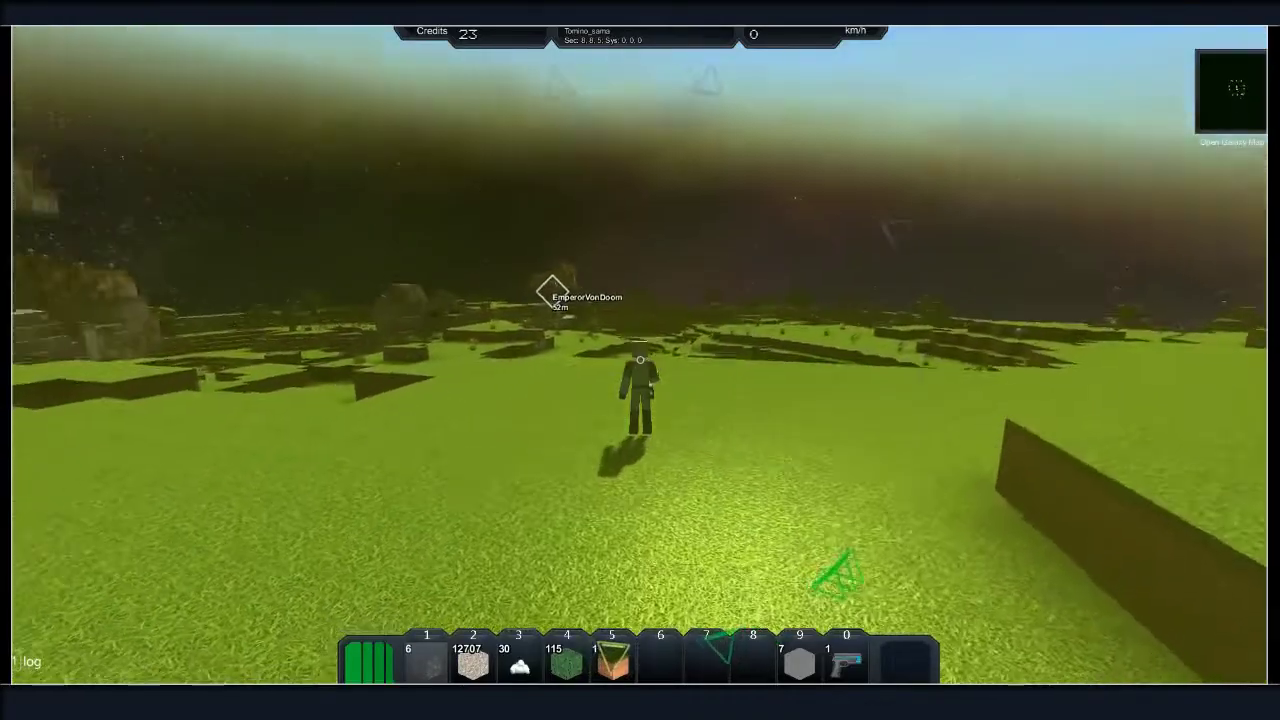
Look across the terraced plateau toward the distant ridge, then bring up the player inventory
key(6)
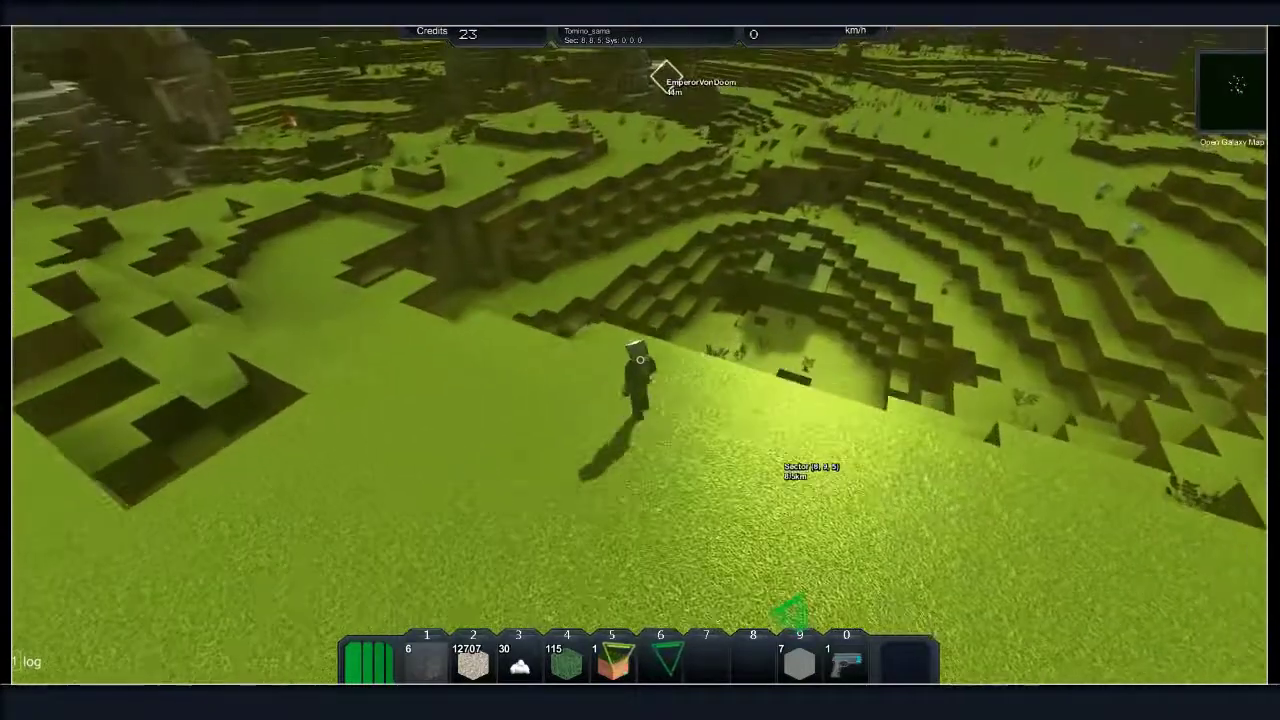
key(5)
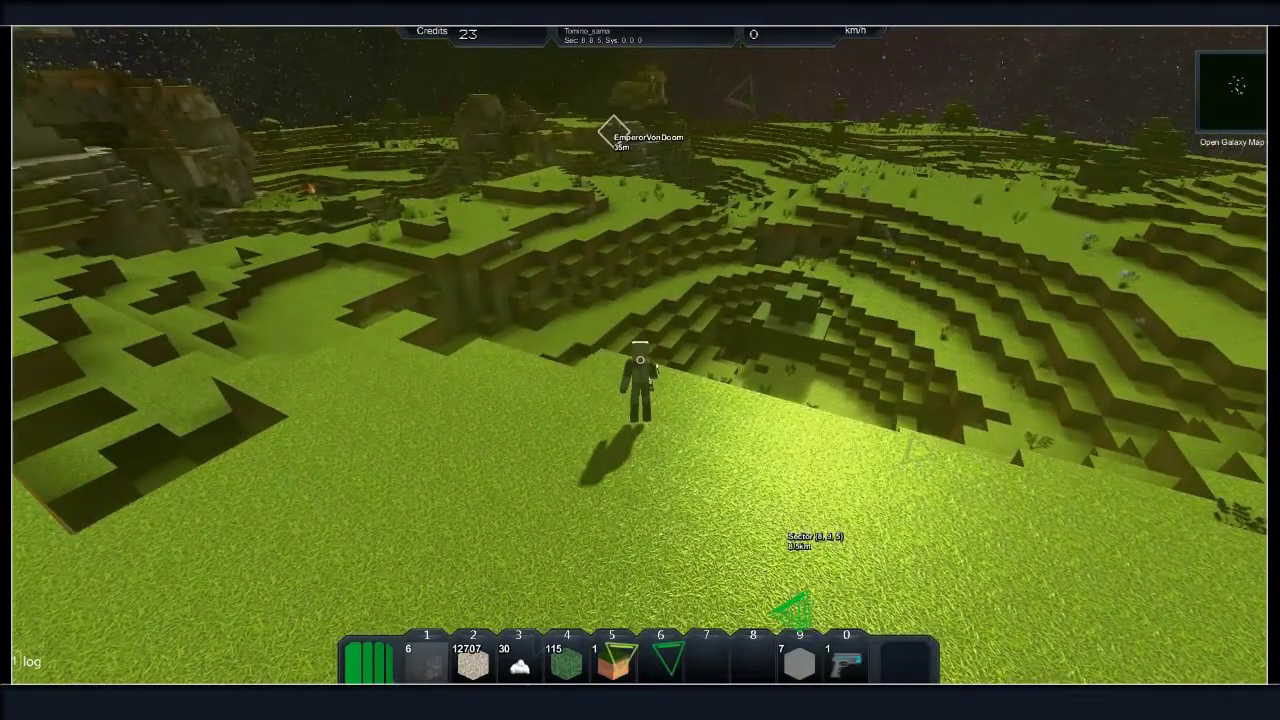
key(6)
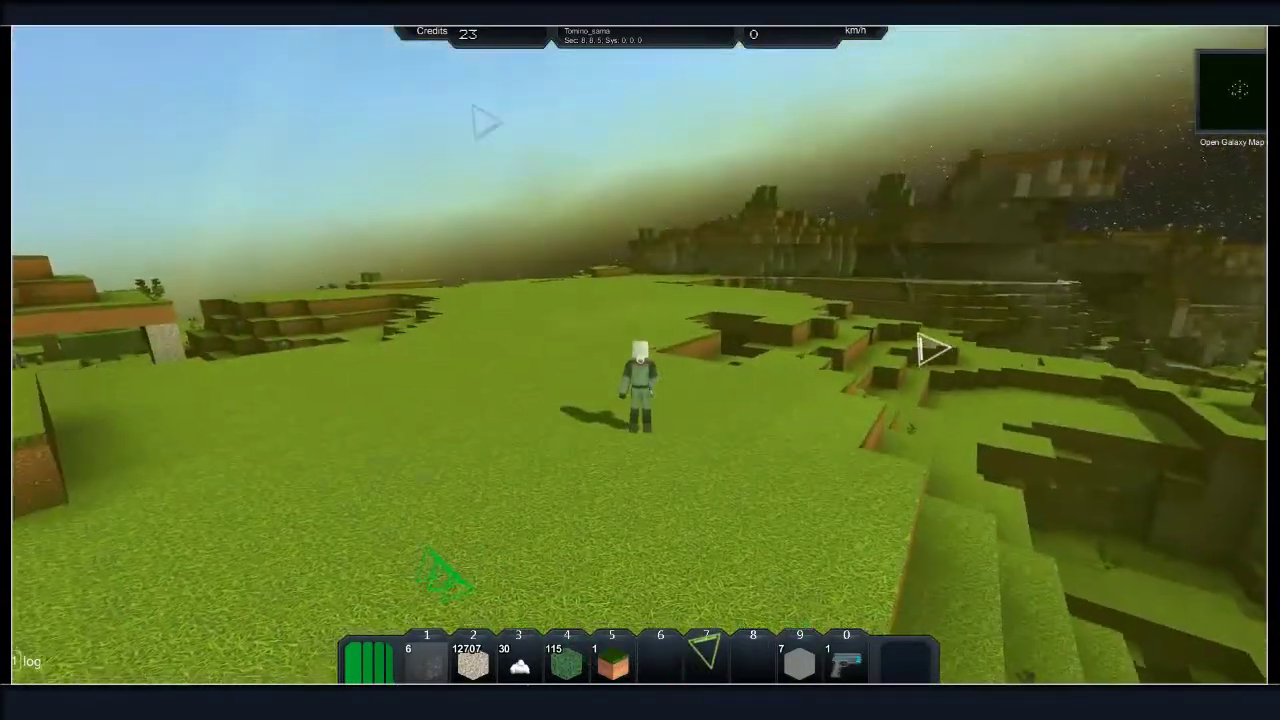
key(7)
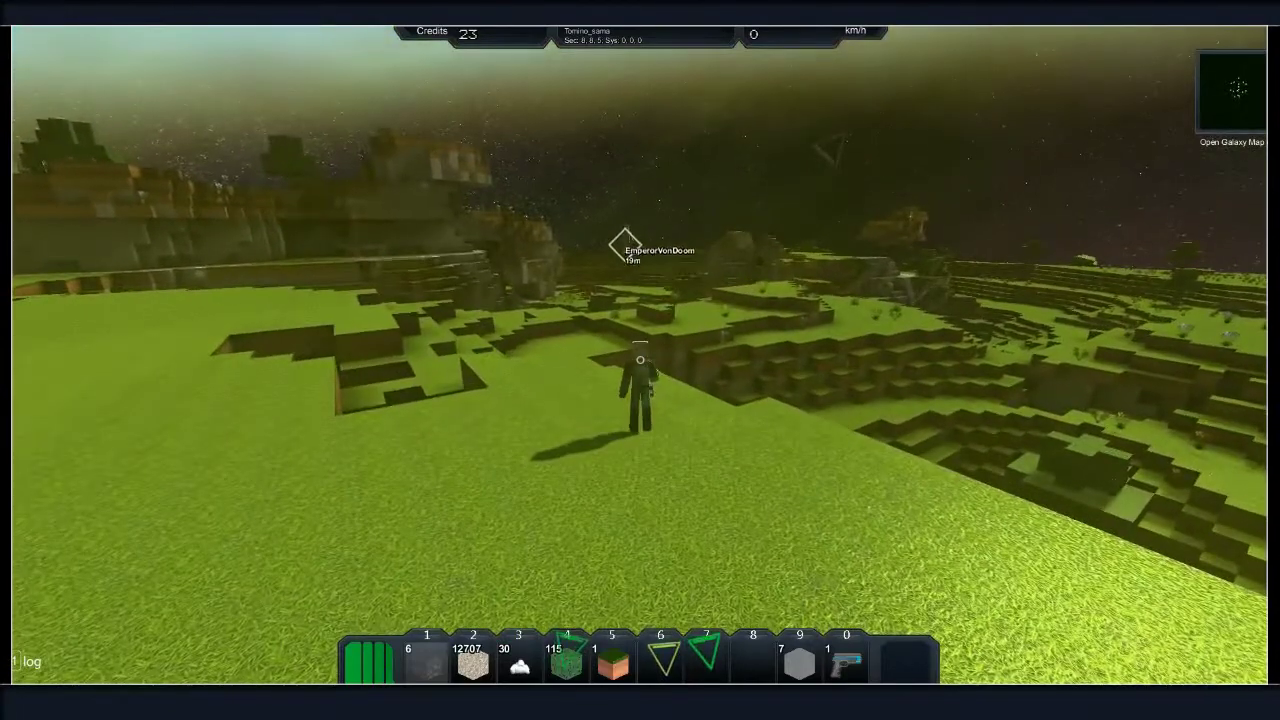
key(i)
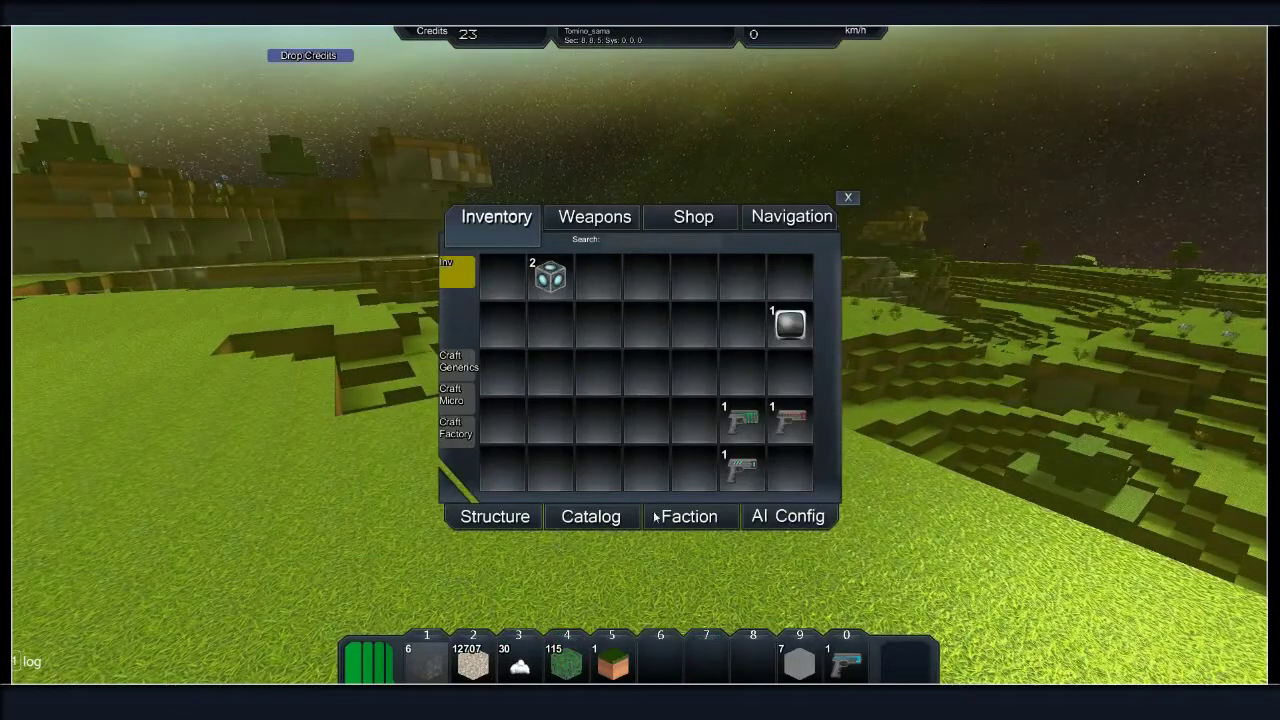
Check the Faction tab showing membership in MushroomFleet, then close the panel
click(660, 516)
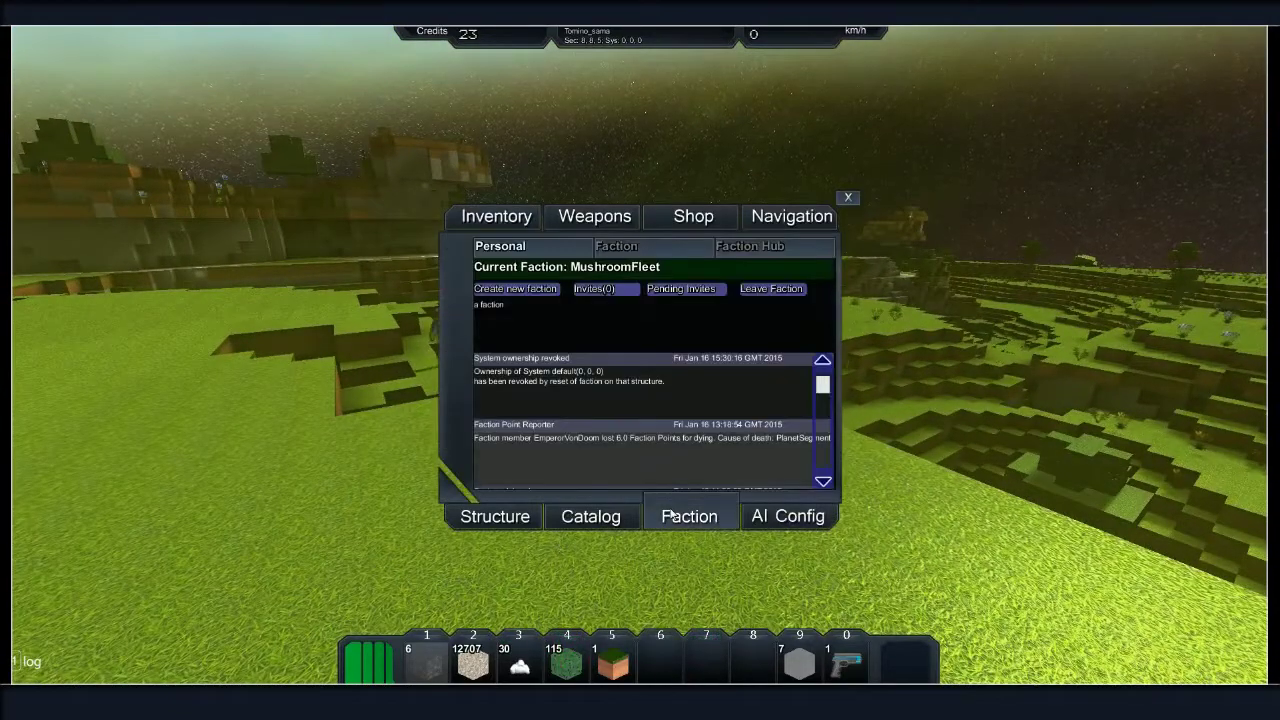
click(849, 198)
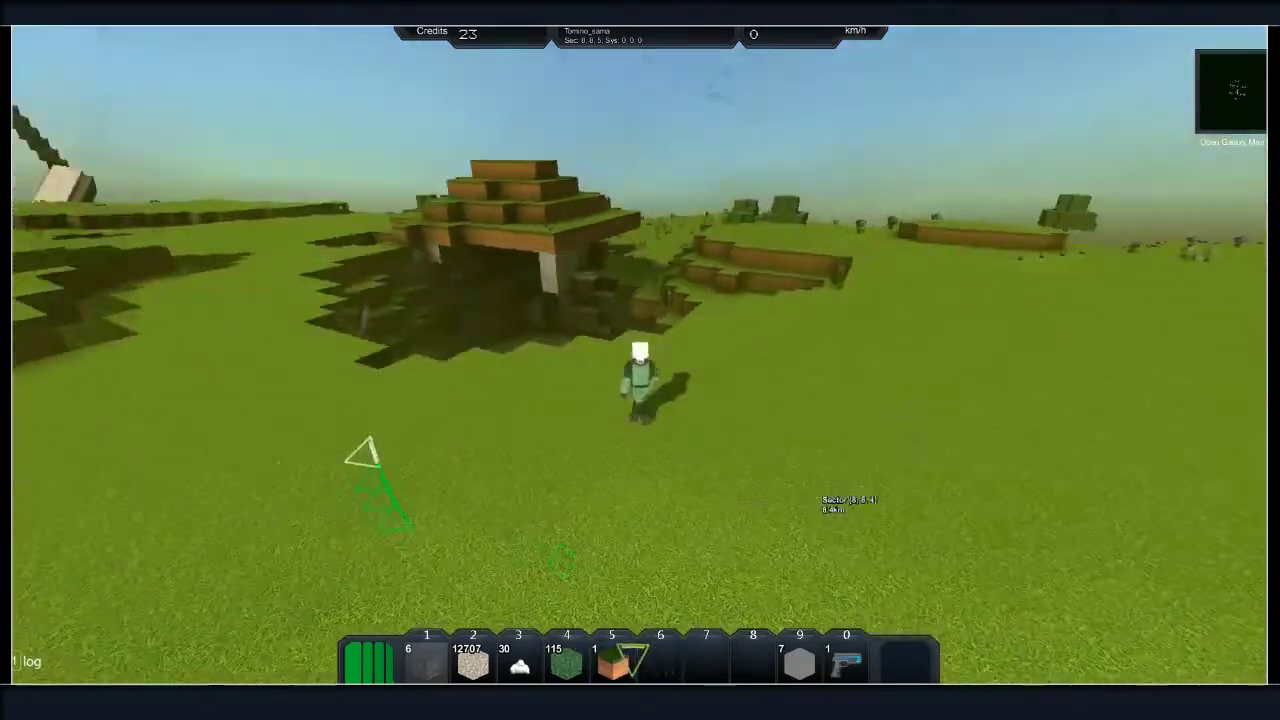
Hide the game overlays and head across the plain toward the white towers
key(4)
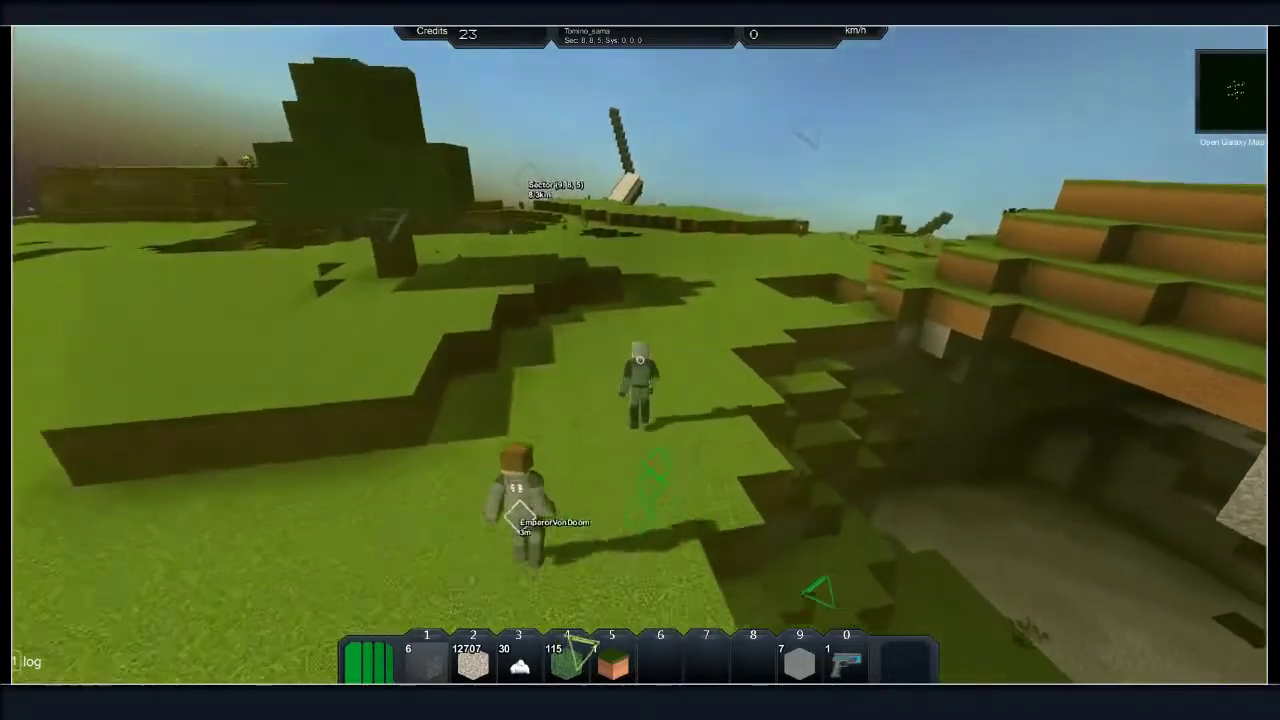
key(5)
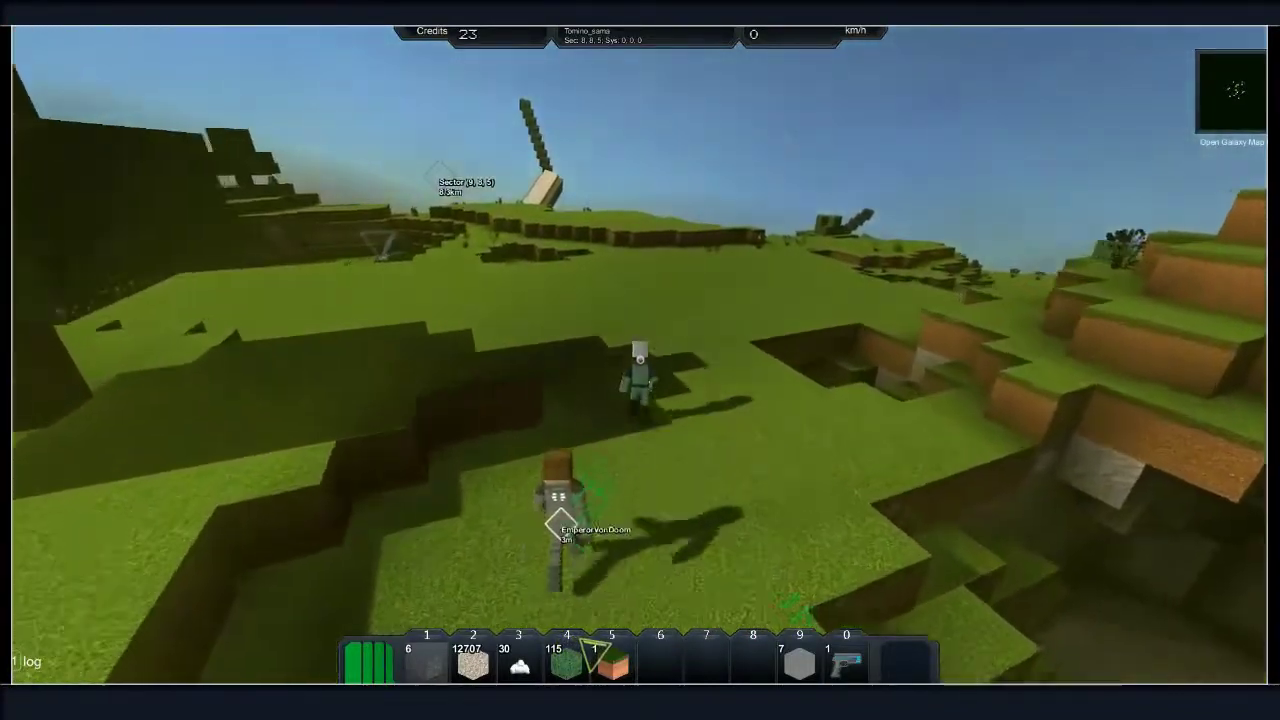
key(F1)
key(w)
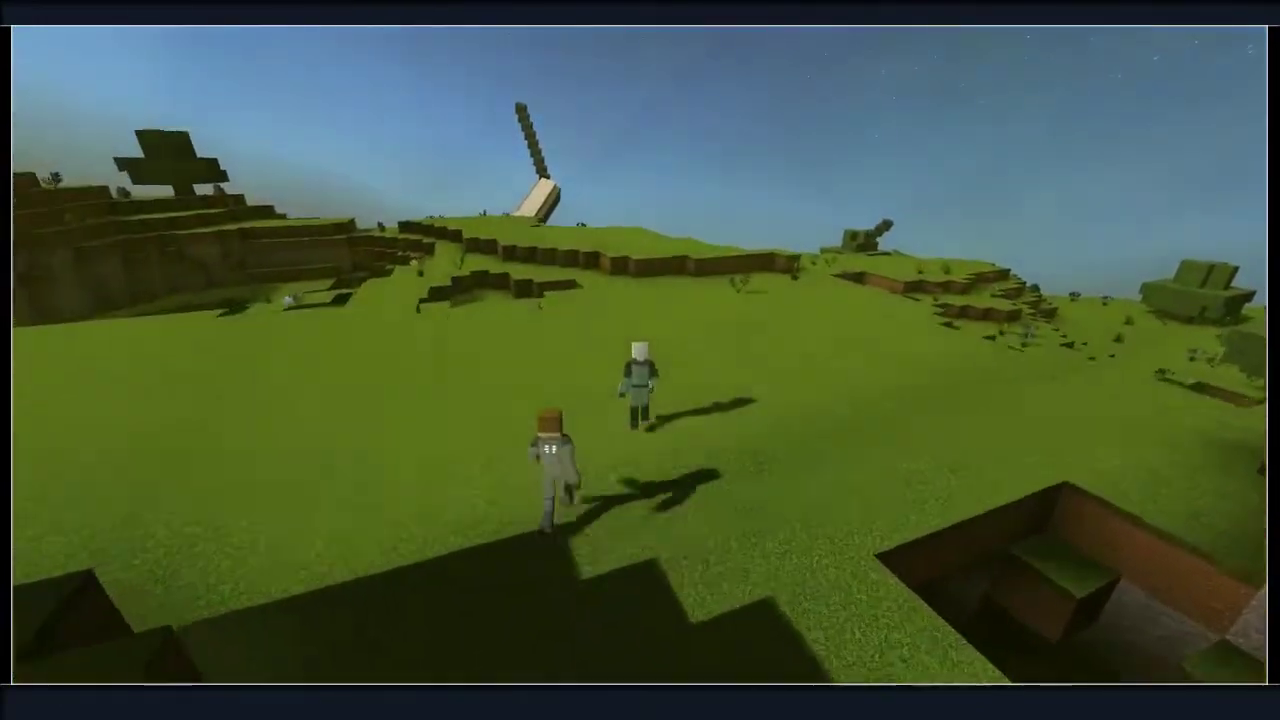
key(w)
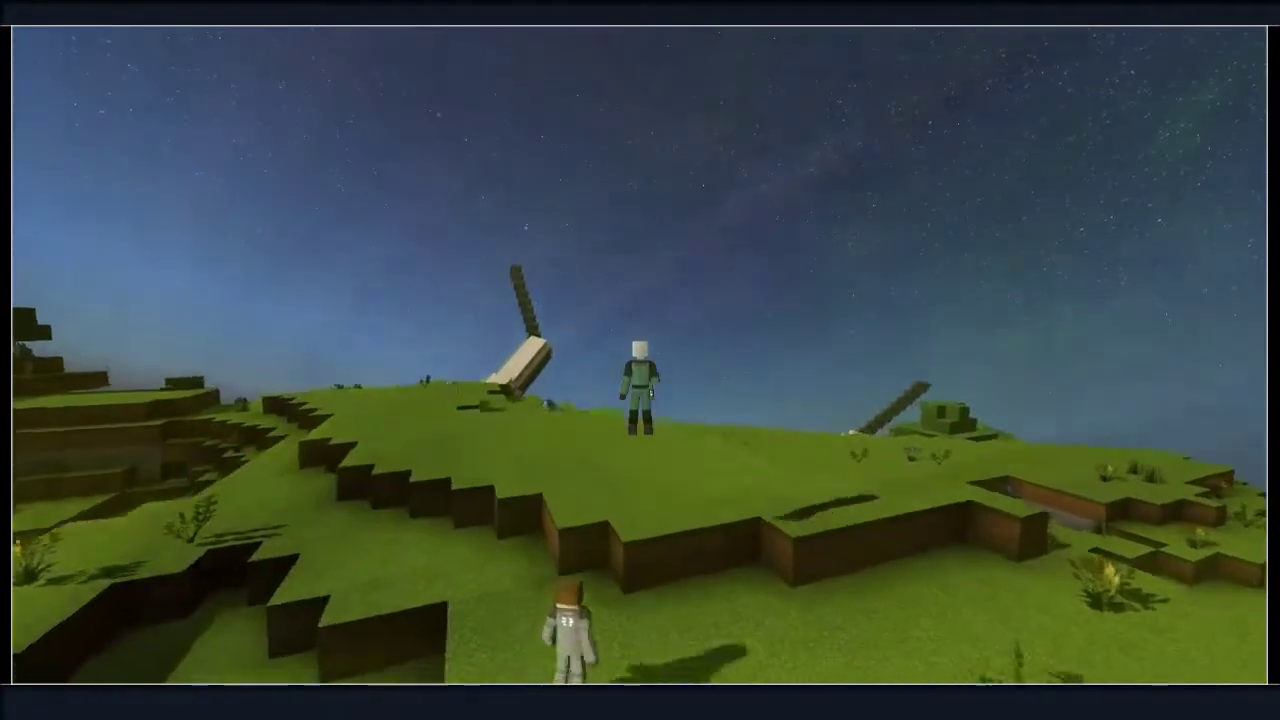
Climb the hill toward the towers, briefly opening and closing the inventory
key(w)
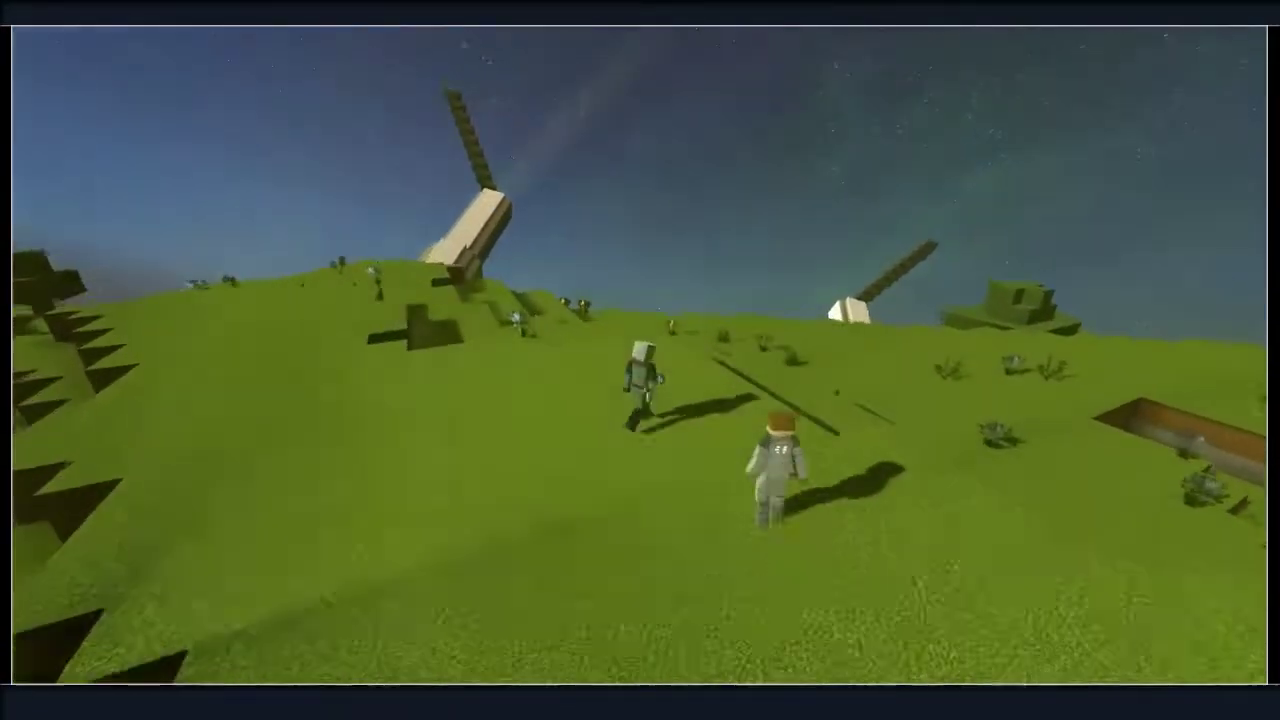
key(w)
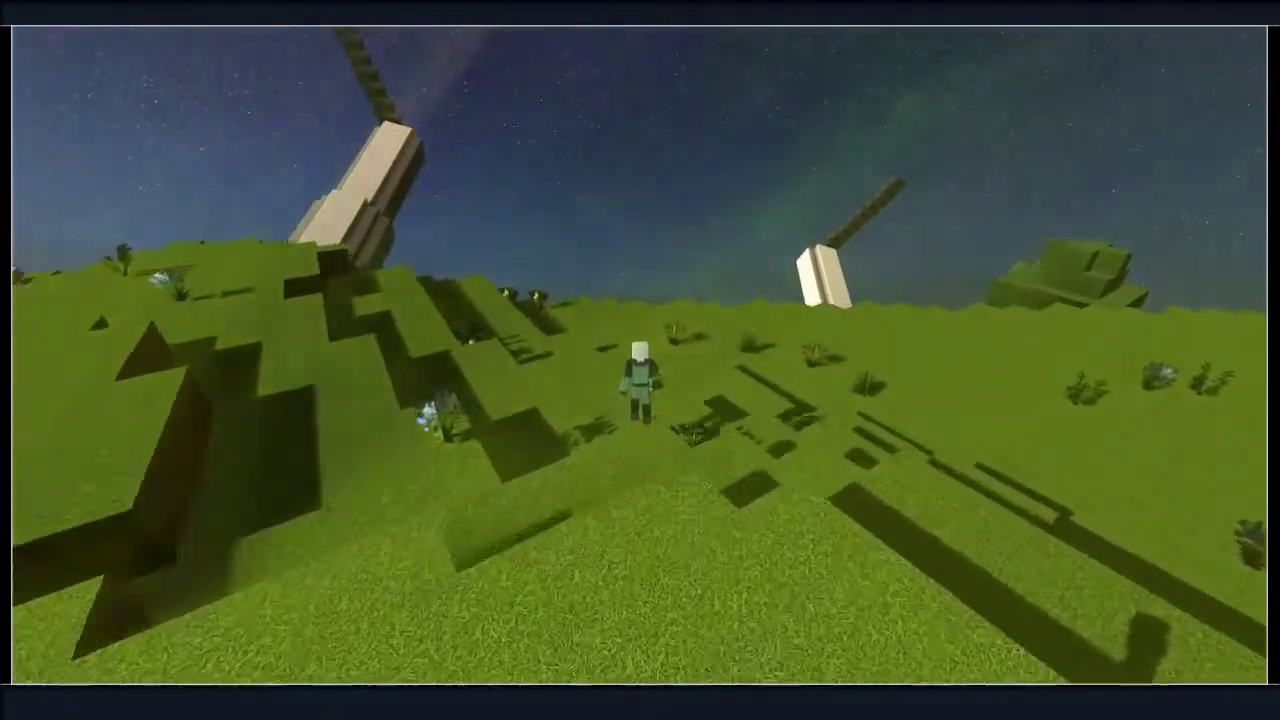
key(w)
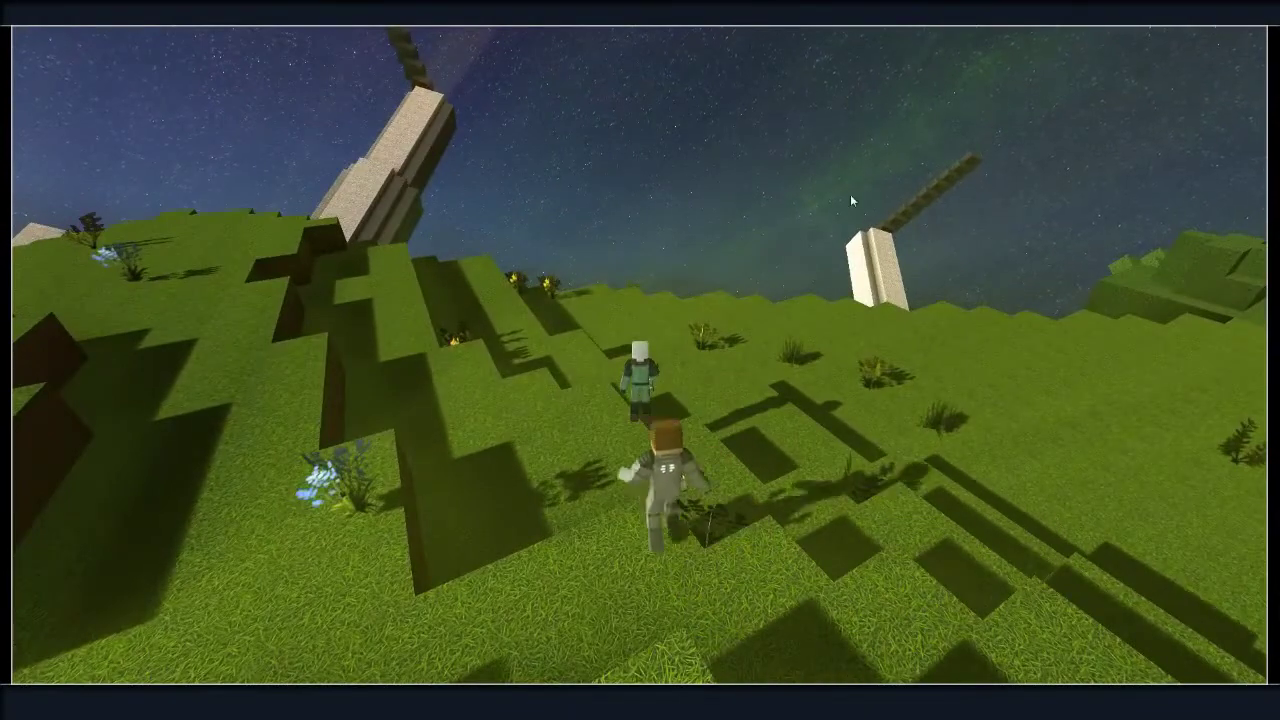
key(i)
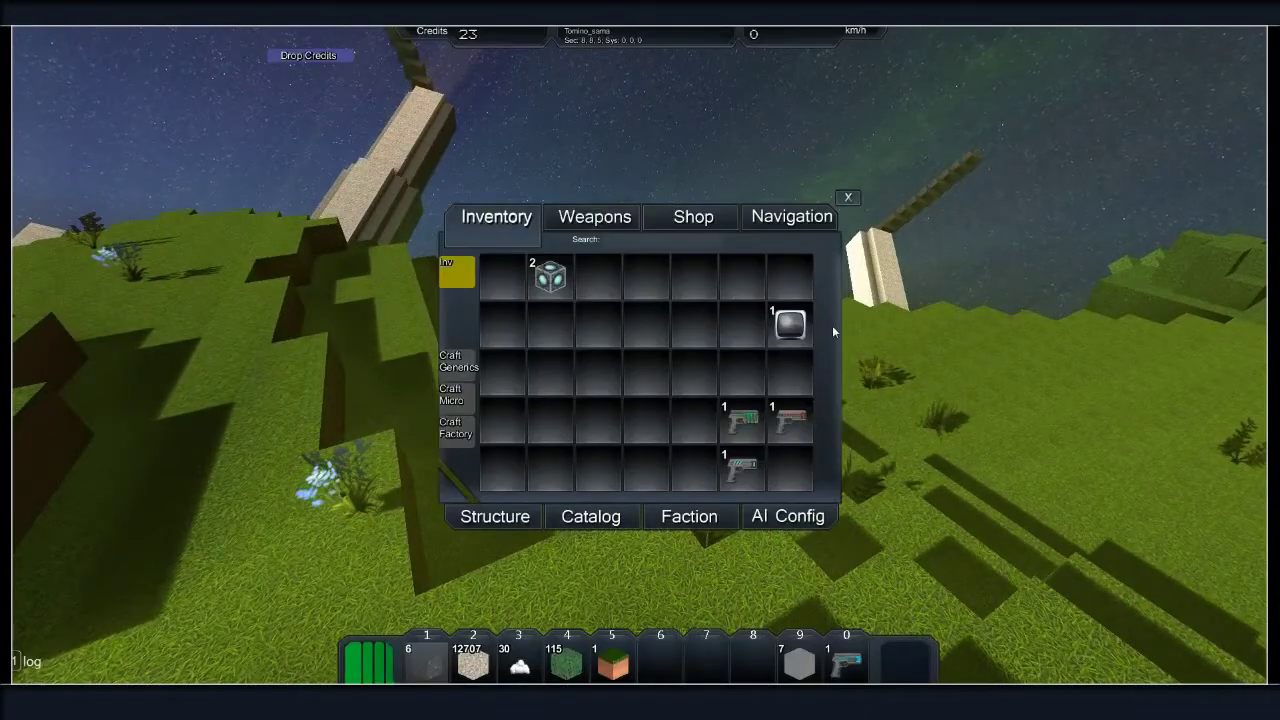
key(i)
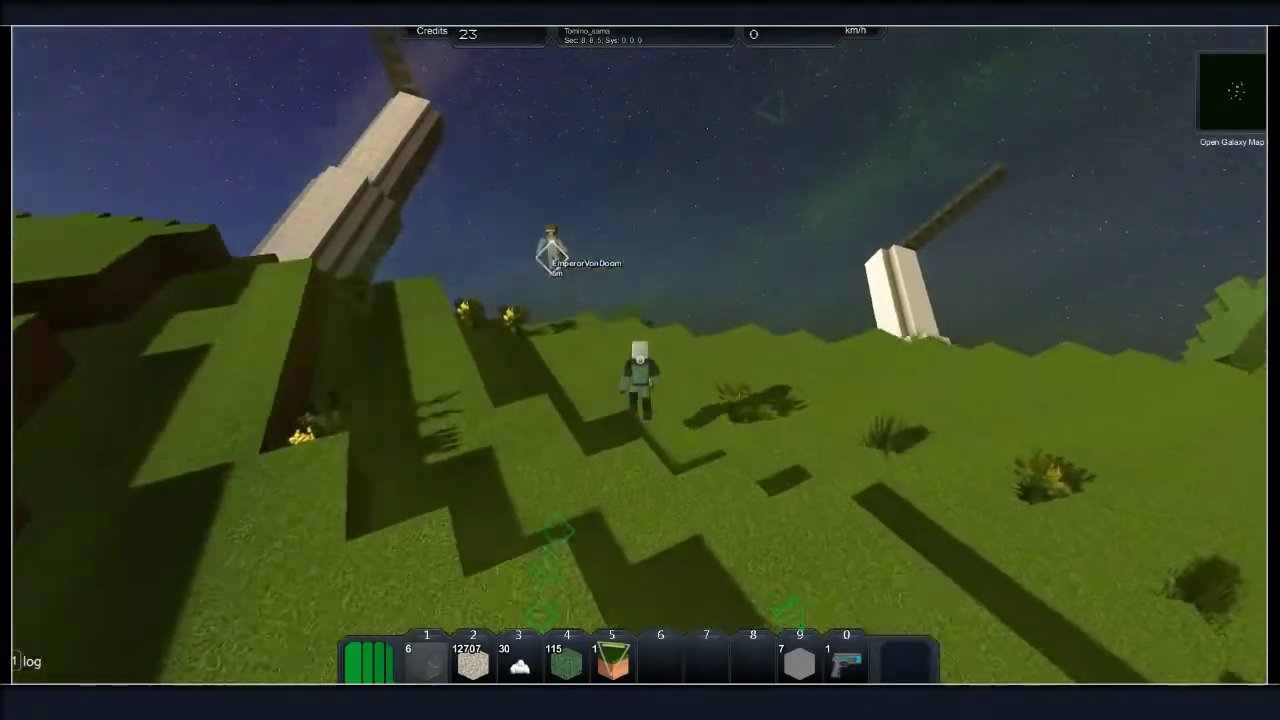
key(w)
Cross the terrain onto the platform beside the green-lit base
key(w)
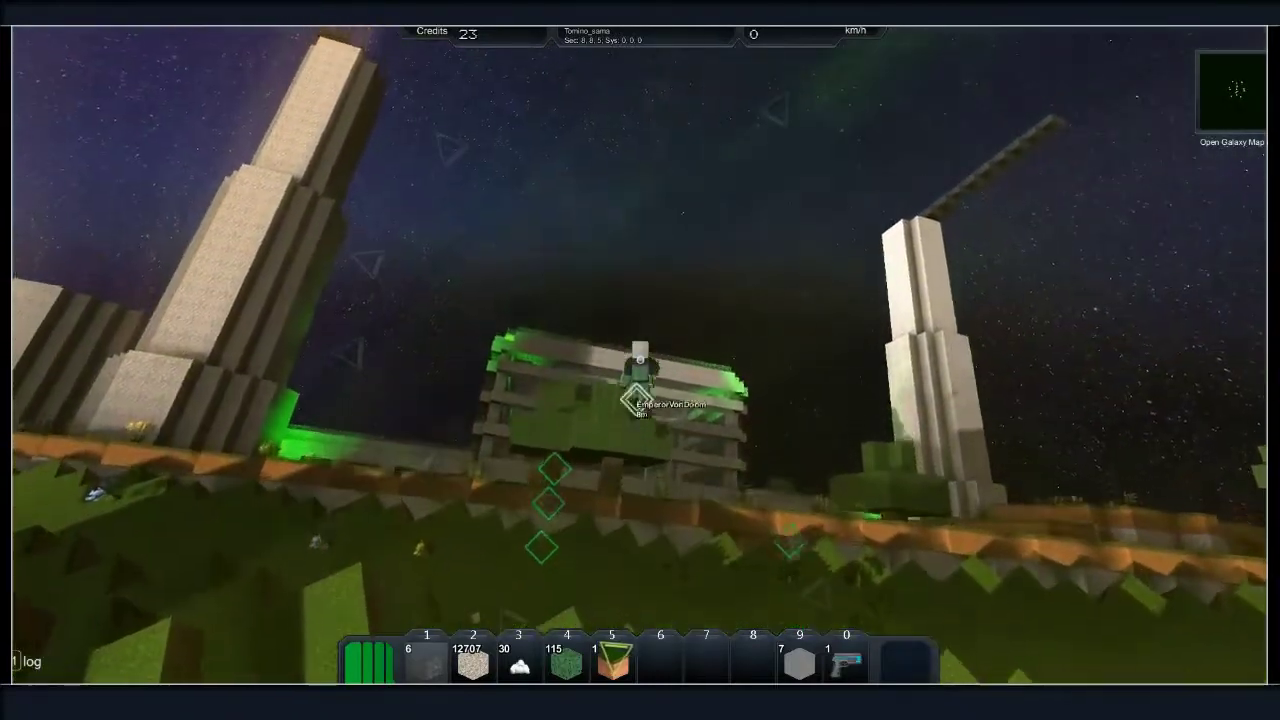
key(w)
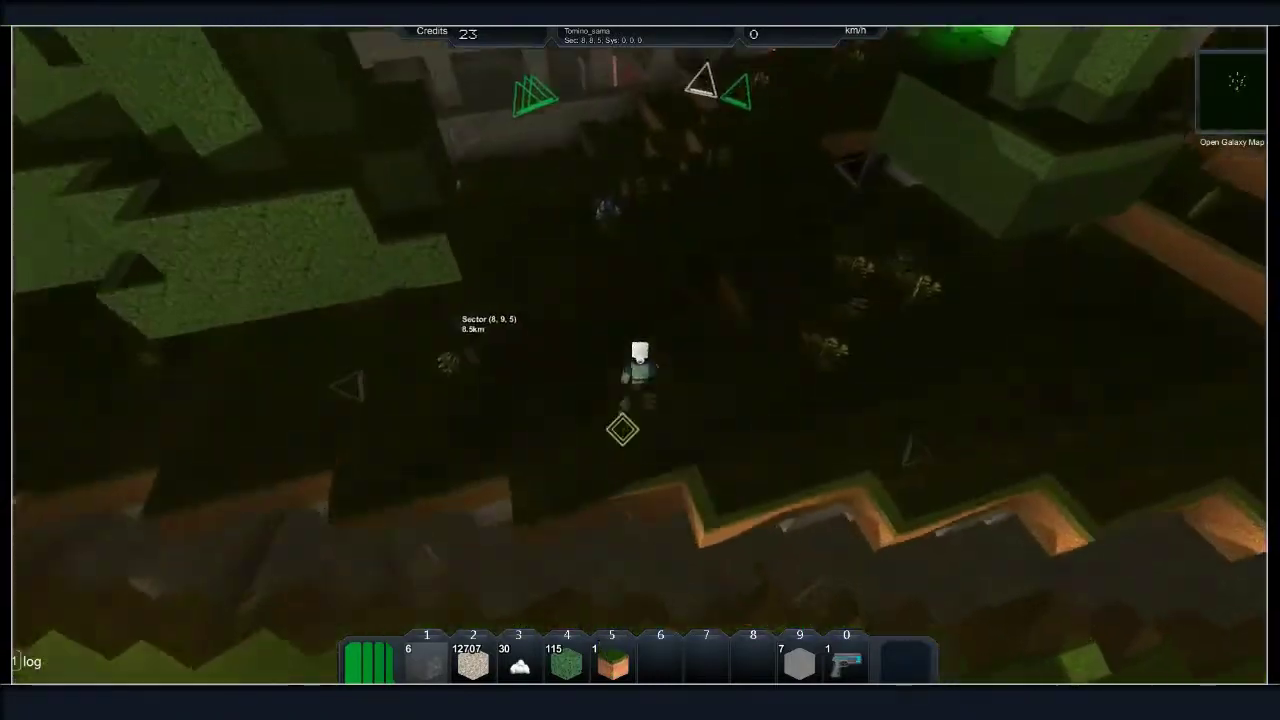
key(w)
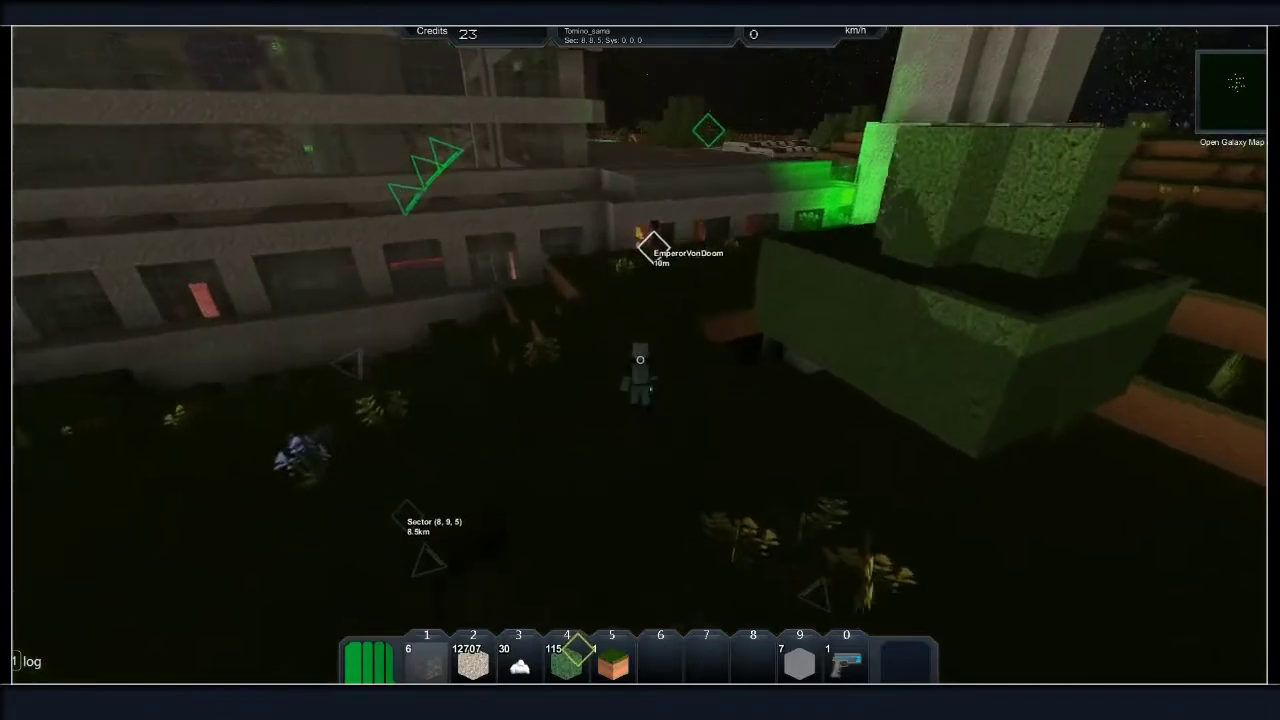
key(w)
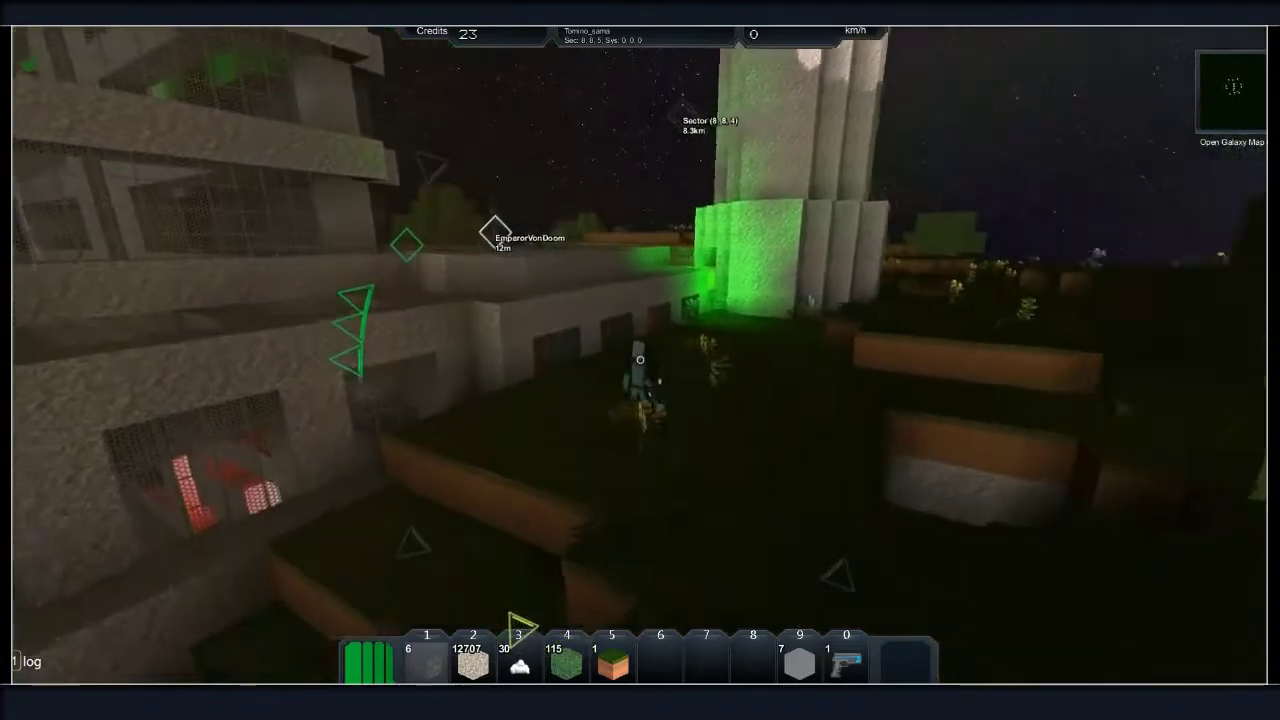
key(w)
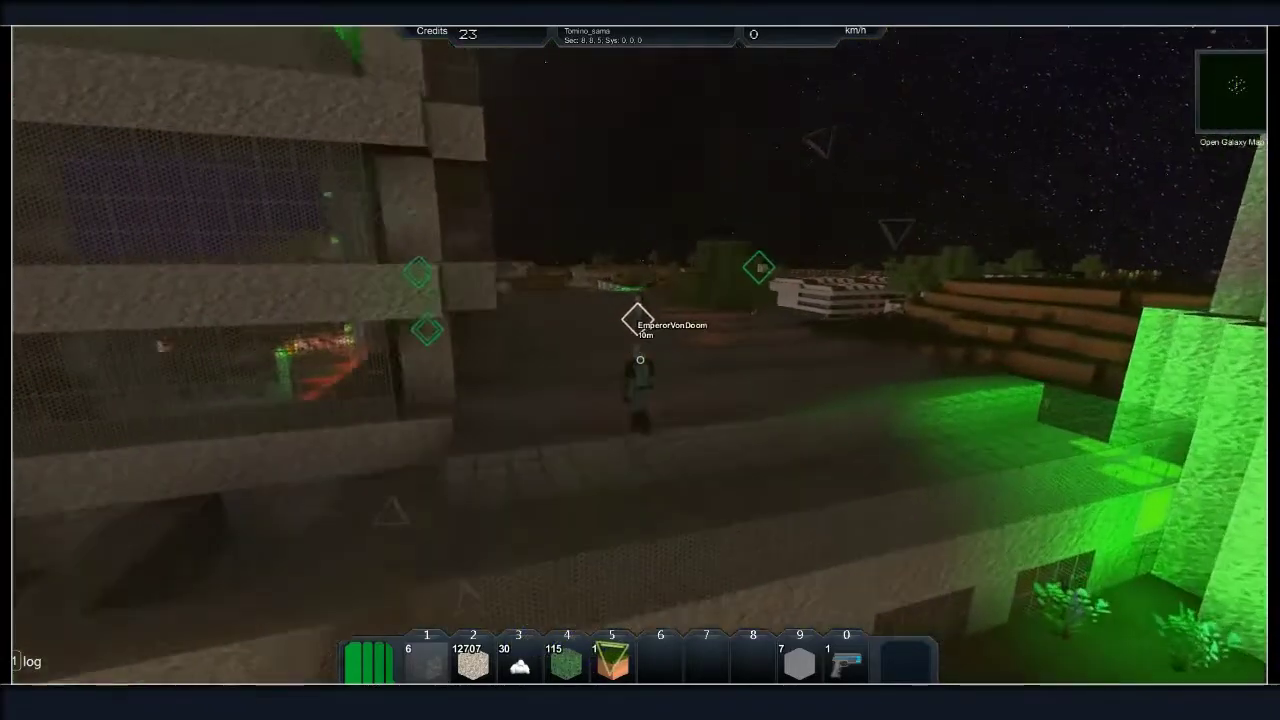
Enter the base, follow the corridor to the dark room, and open its storage block
key(7)
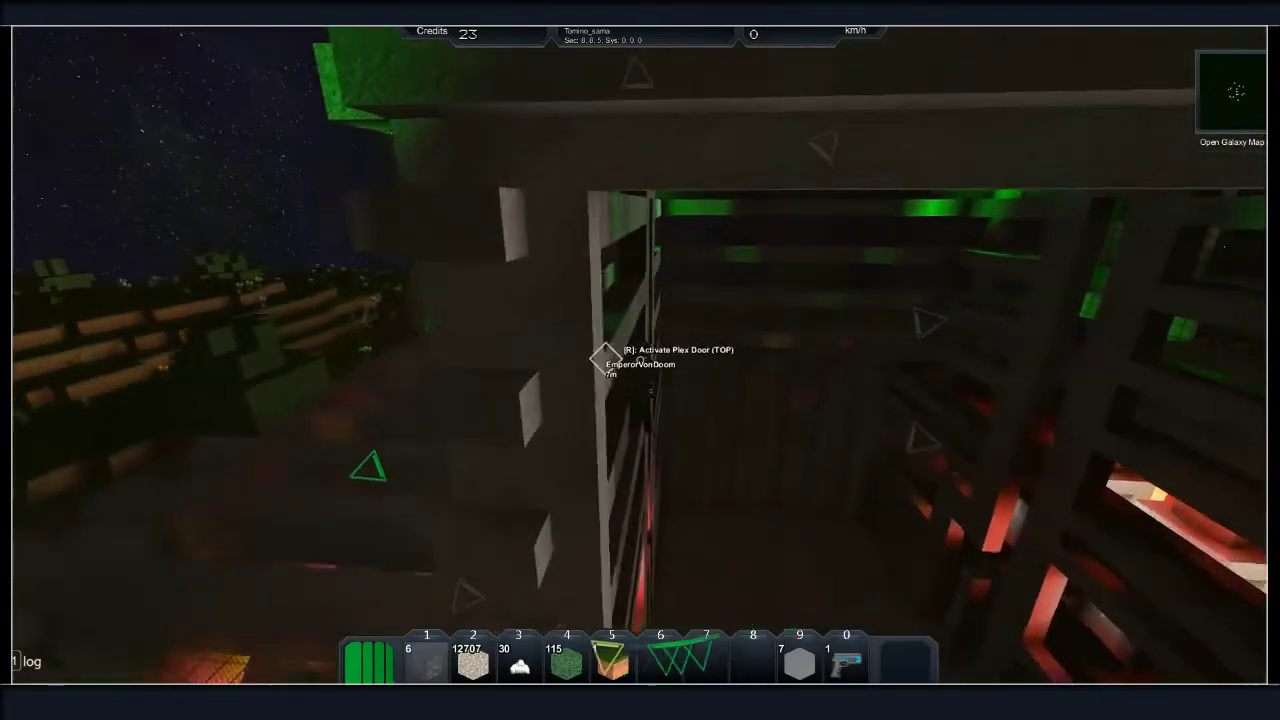
key(7)
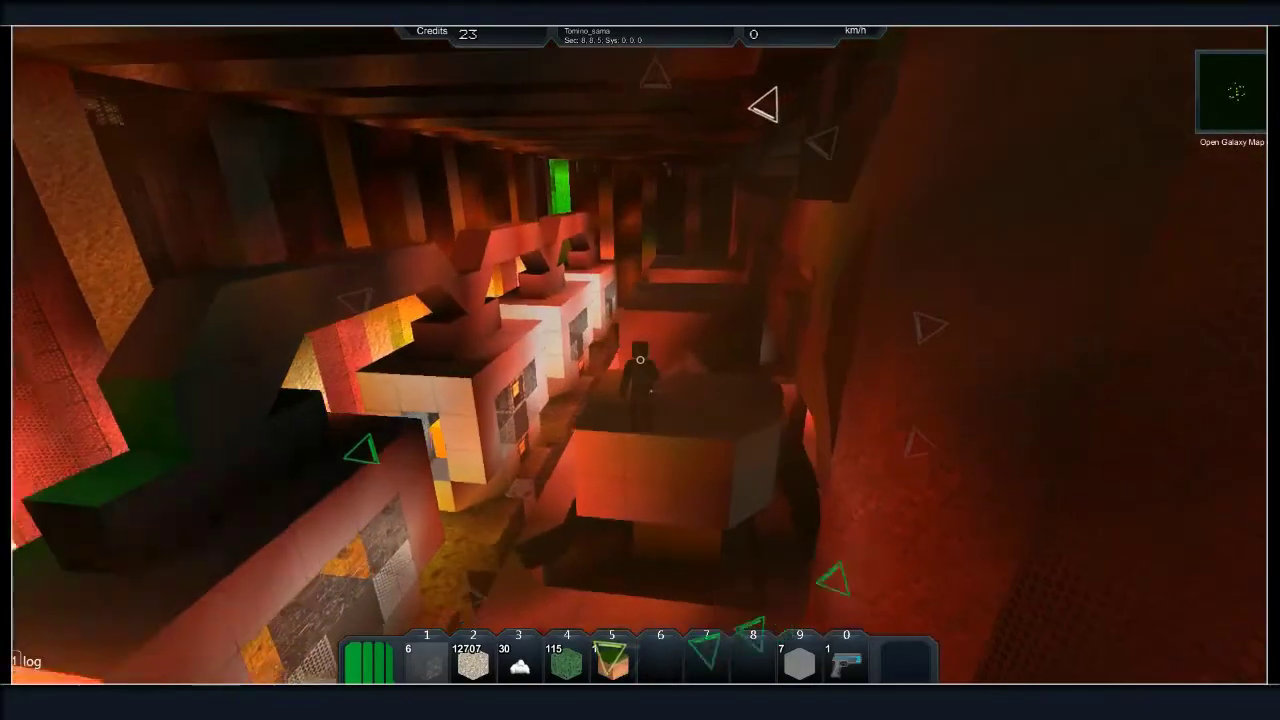
key(3)
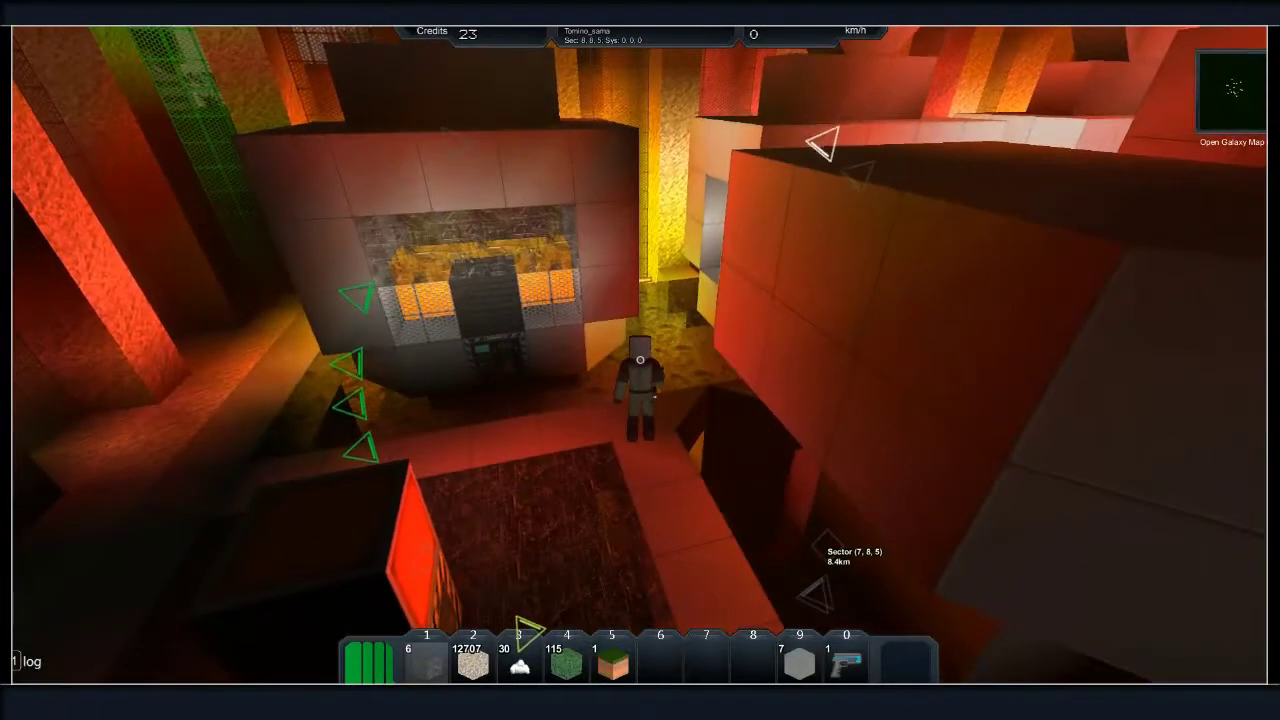
key(7)
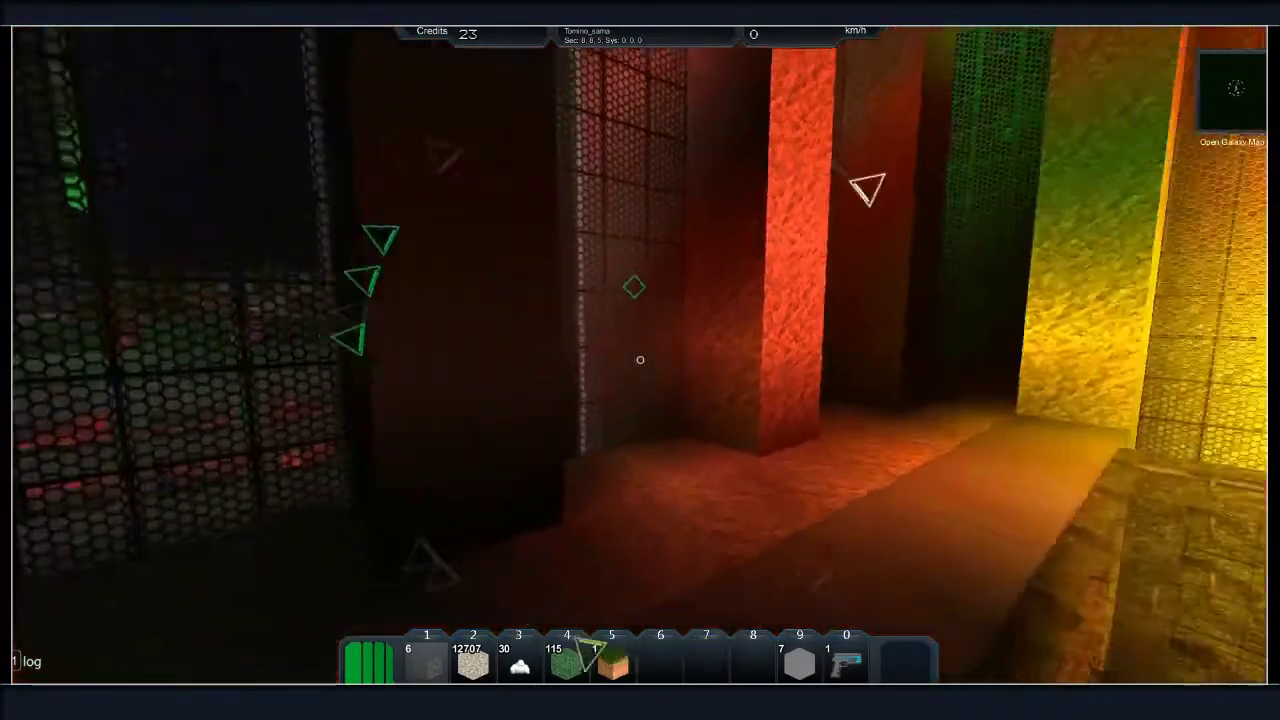
key(r)
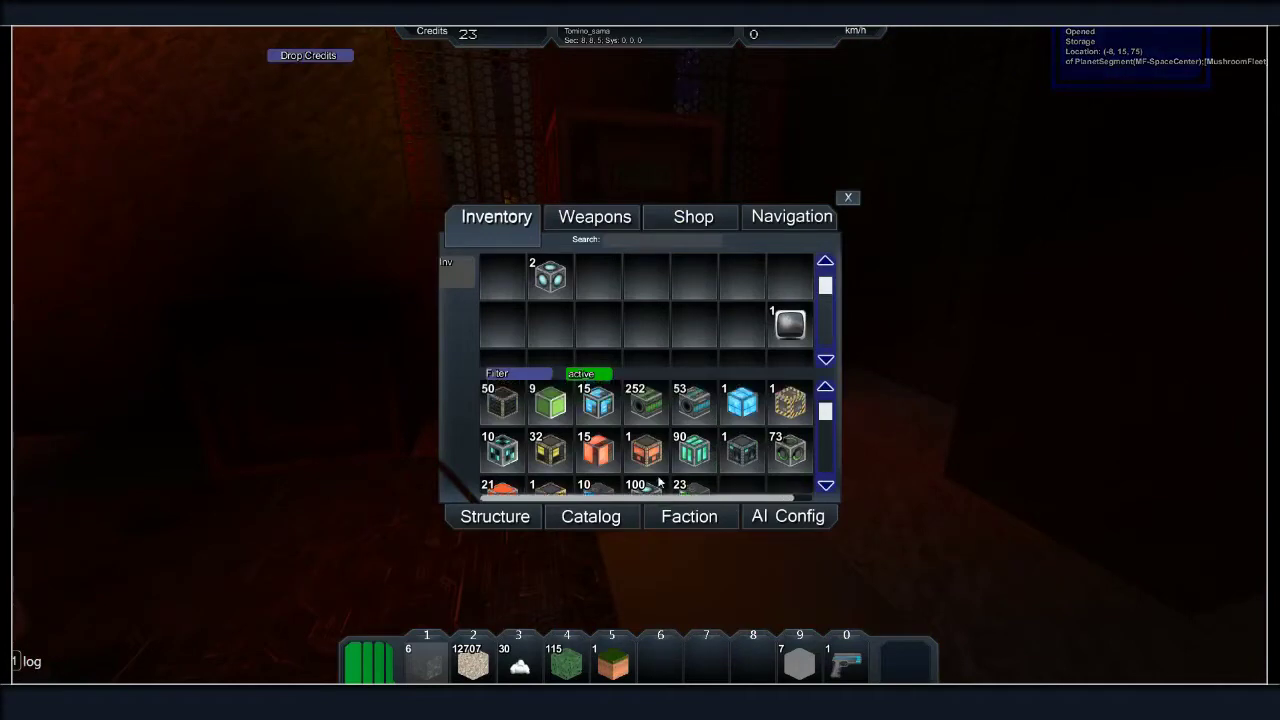
Check several more storage blocks, then walk down the corridor to the factory block
key(Escape)
key(r)
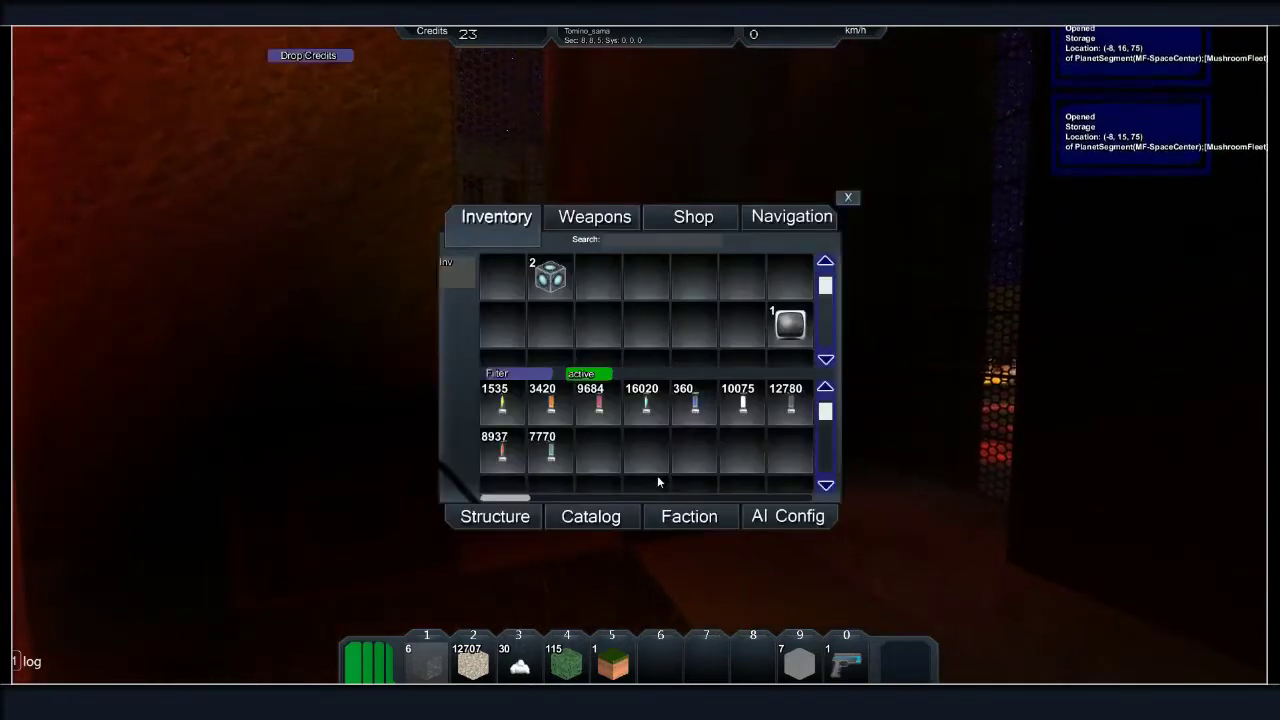
key(Escape)
key(r)
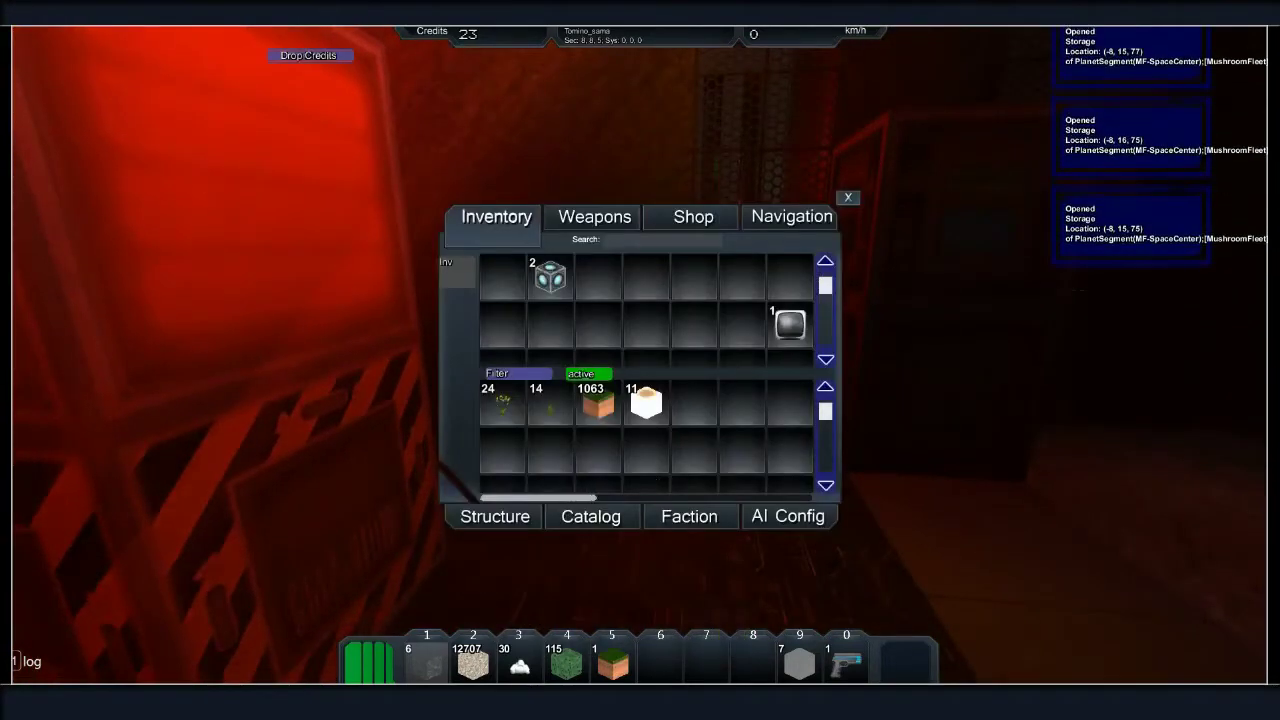
key(i)
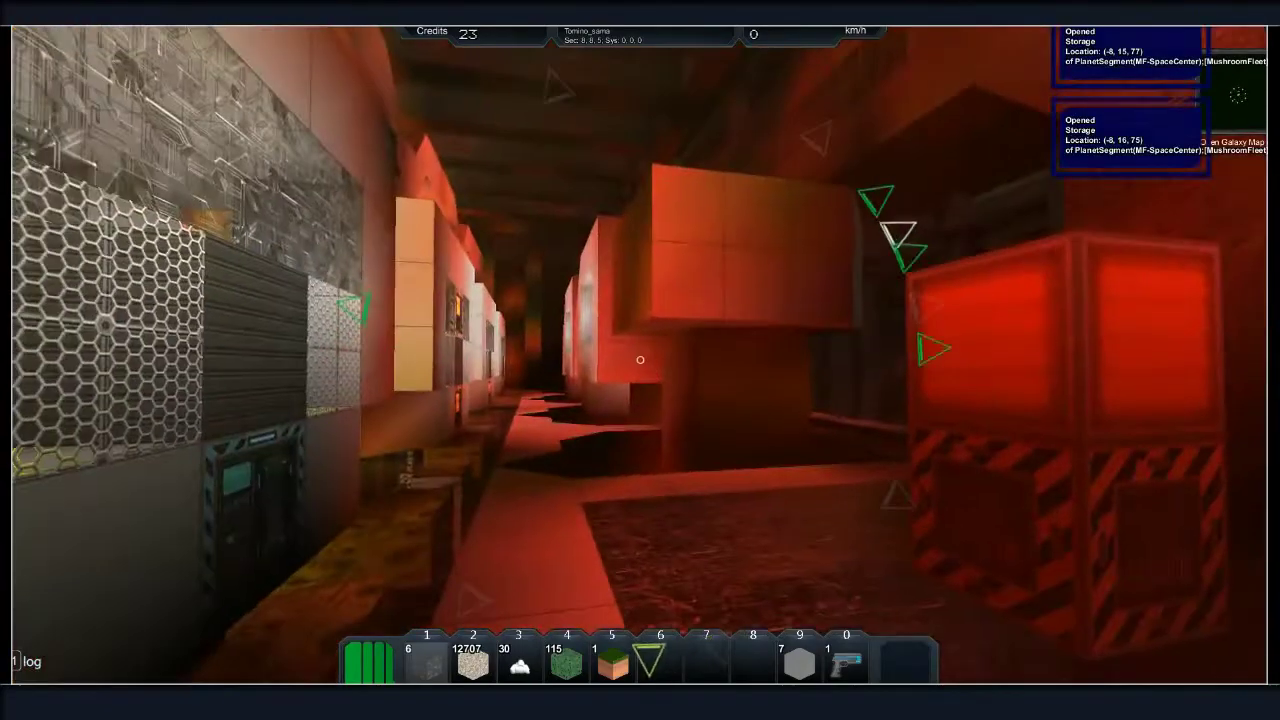
key(w)
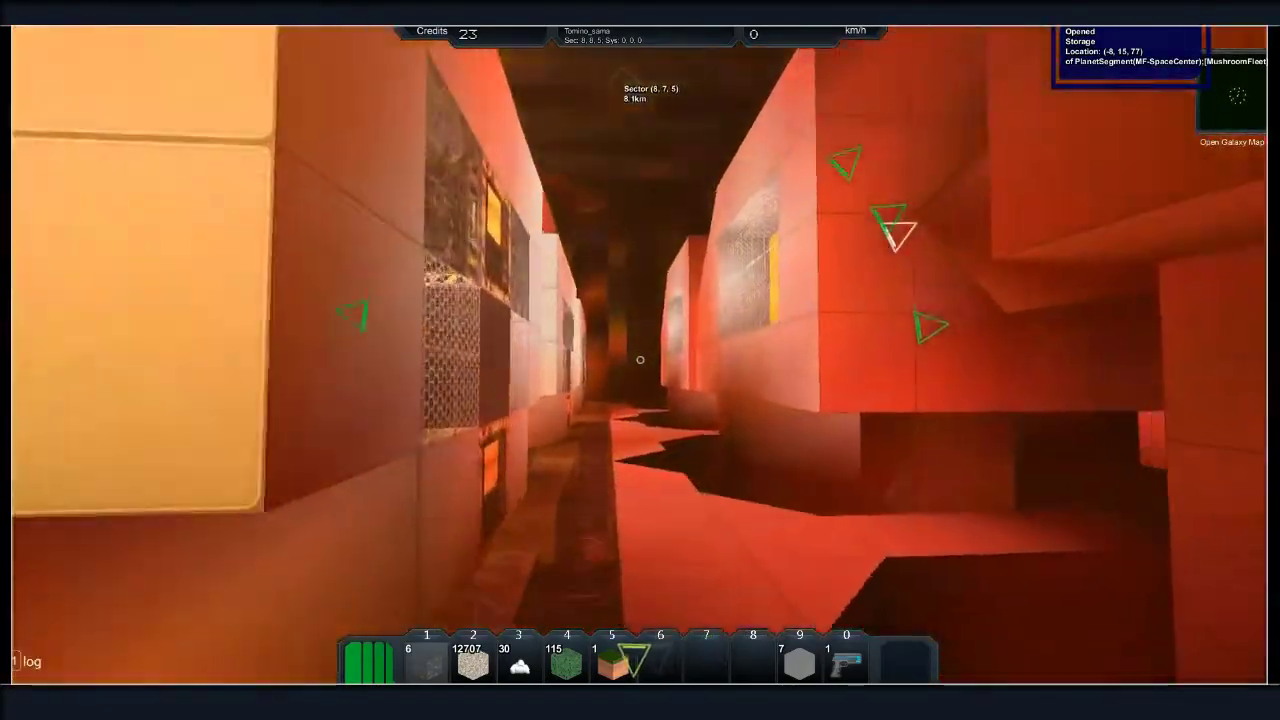
key(w)
Glance at a factory block's inventory and continue along the corridor
key(i)
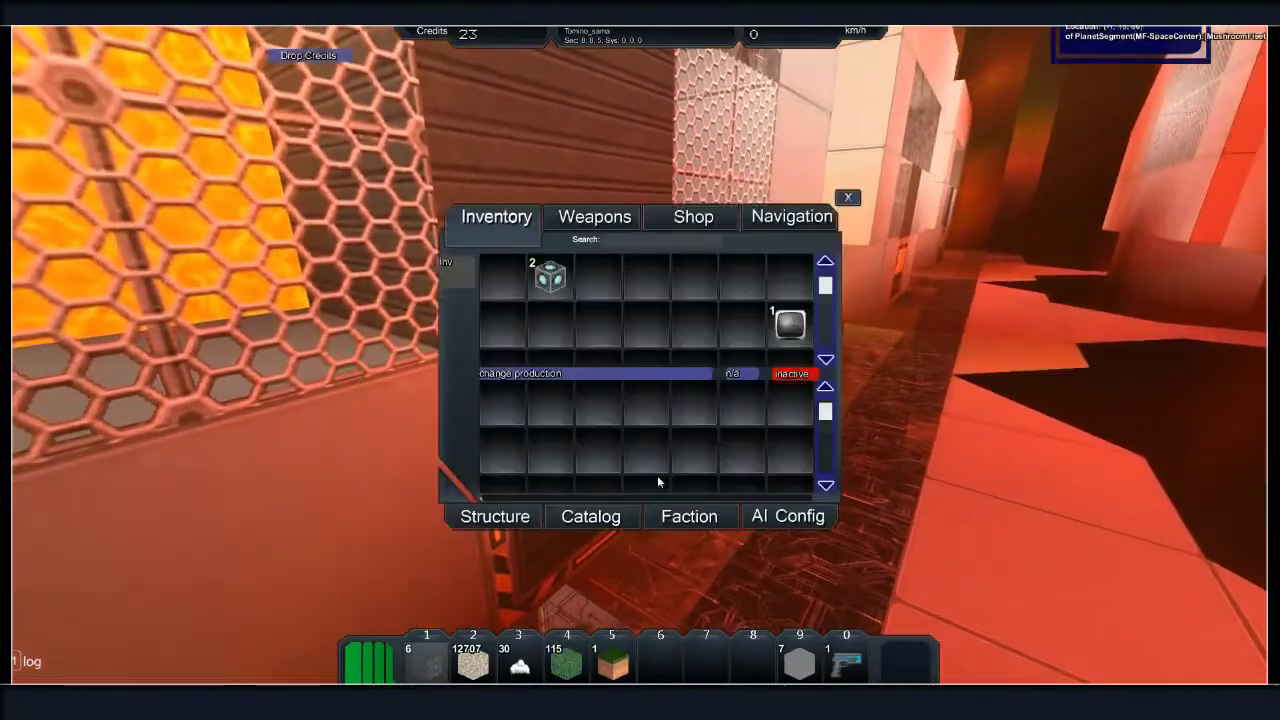
key(Escape)
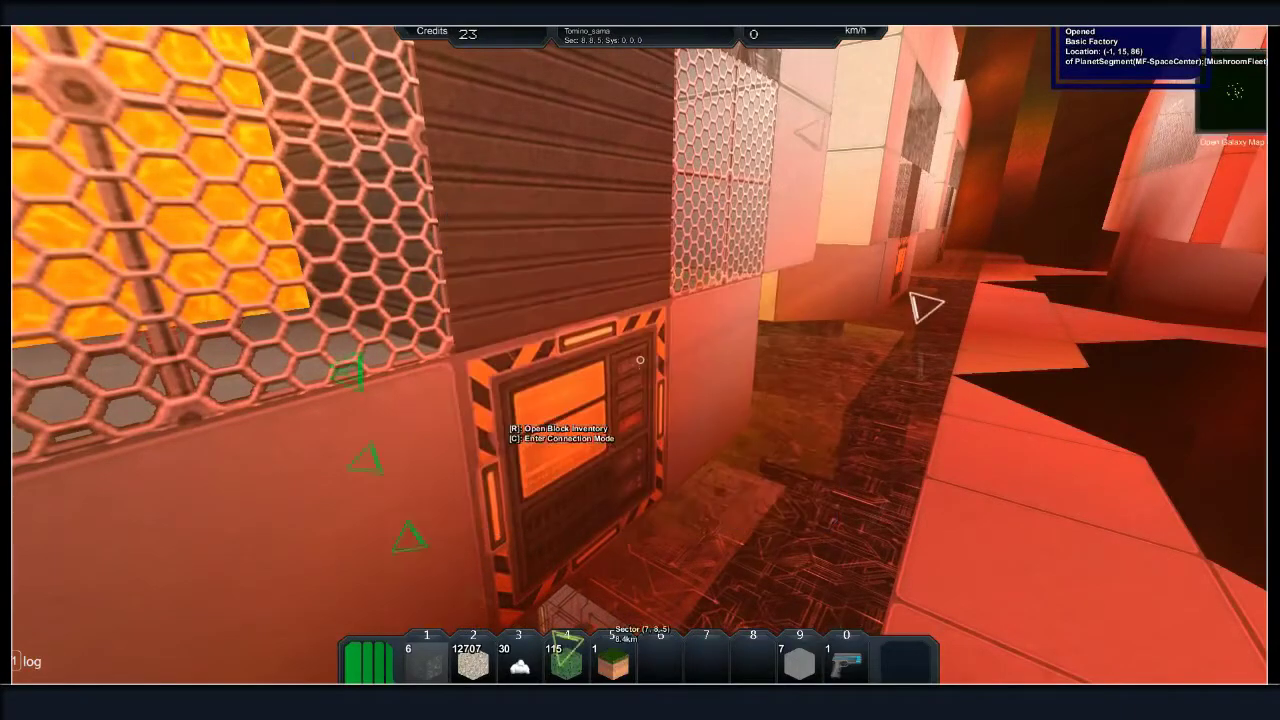
key(w)
key(w)
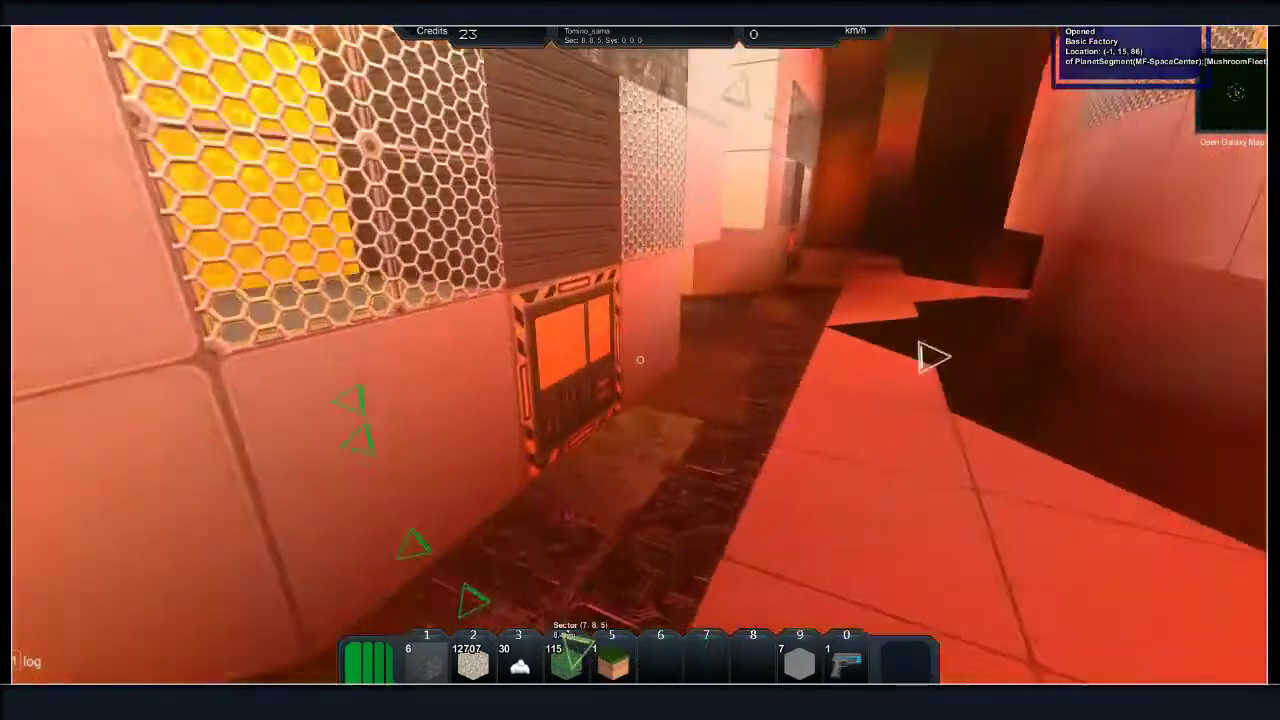
Set the Standard Factory to produce Faction Modules and review its Hattel Capsule and Alloyed Metal Mesh recipe
key(i)
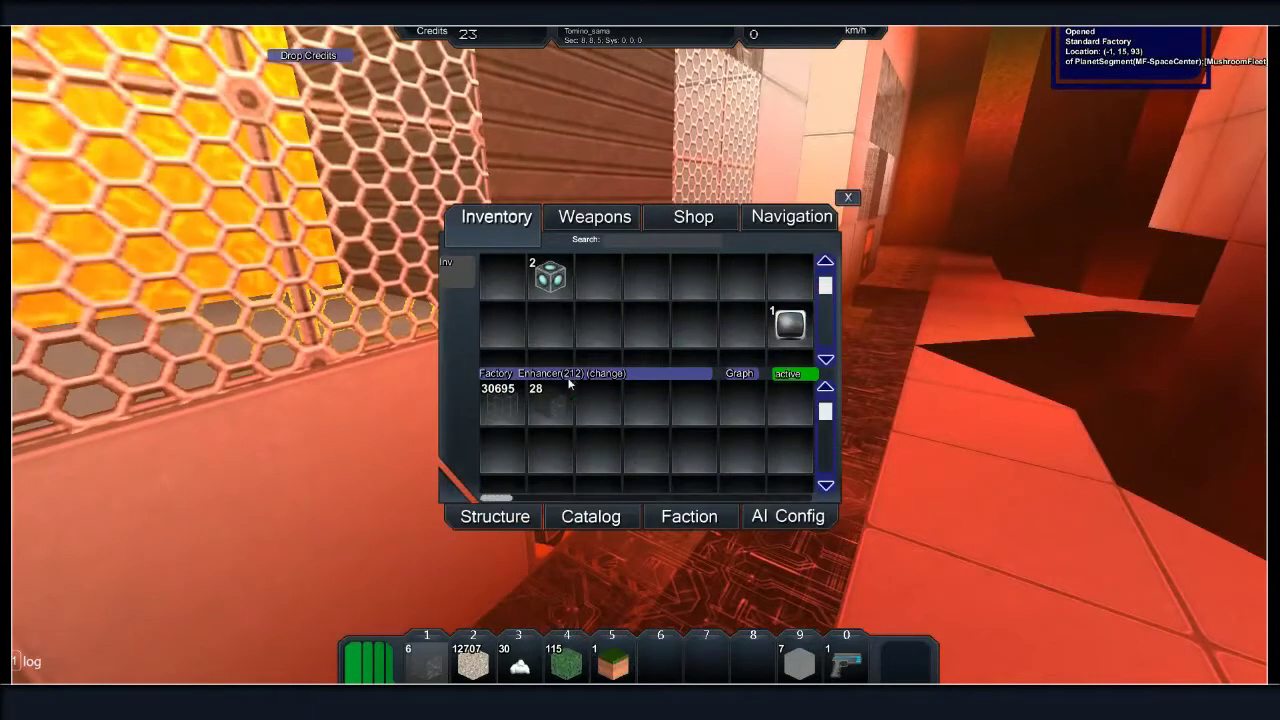
click(570, 380)
text(fact)
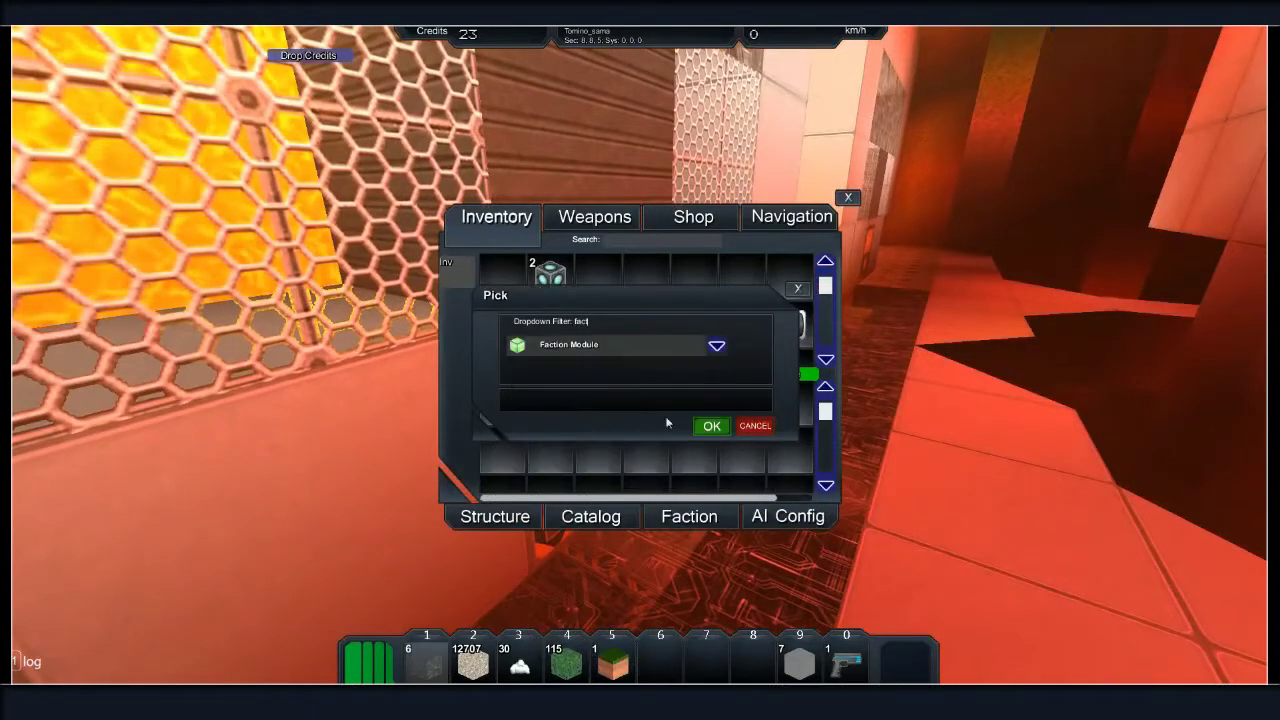
click(712, 425)
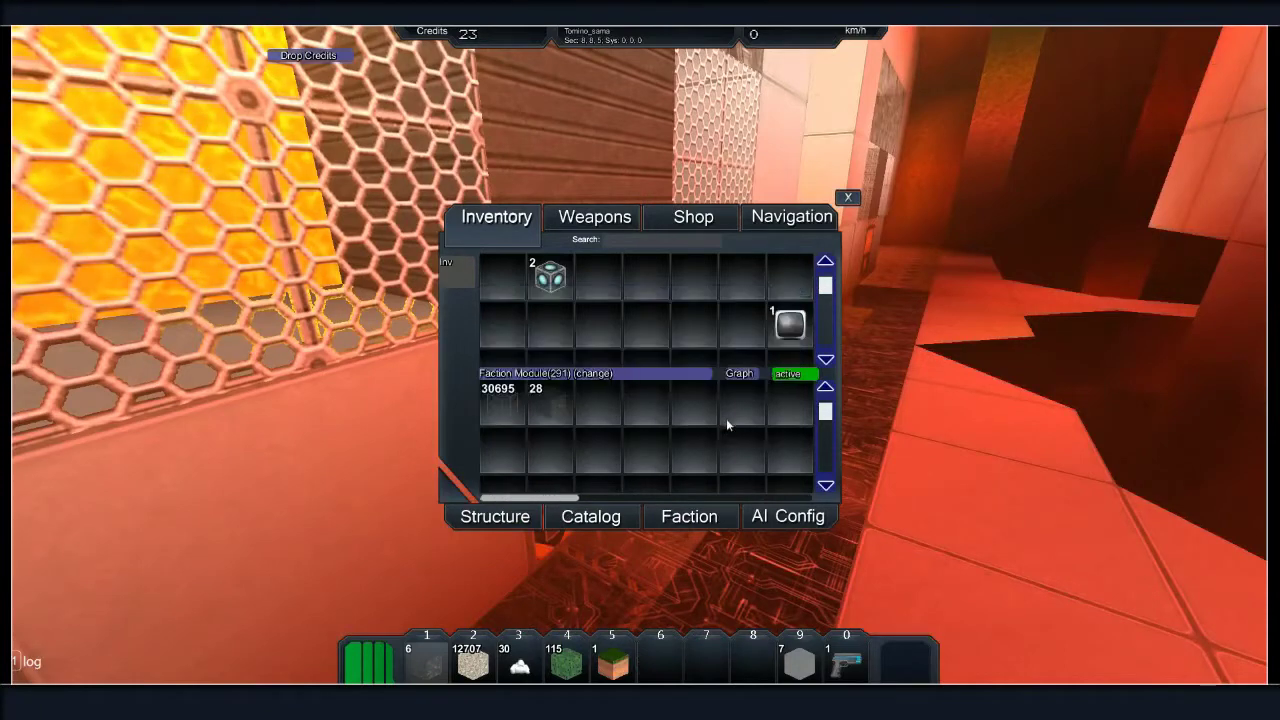
click(737, 375)
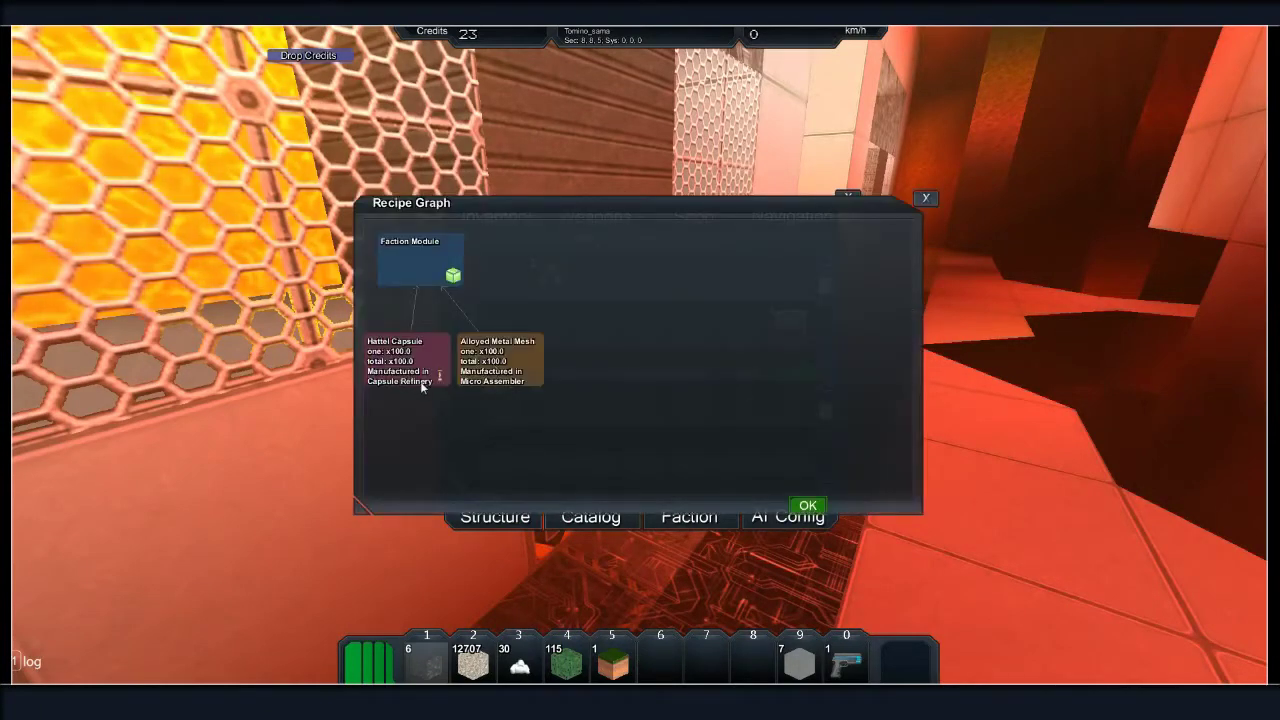
click(806, 506)
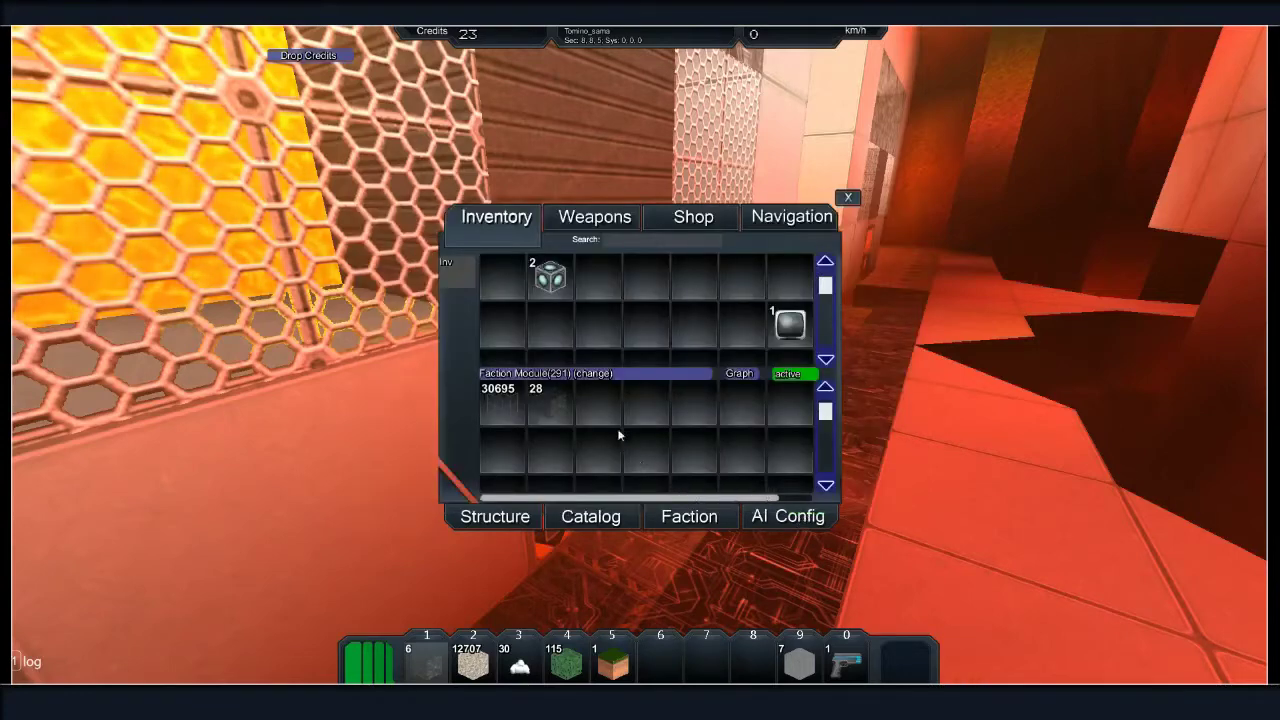
Leave the factory inventory and walk back toward the storage block
key(Escape)
key(w)
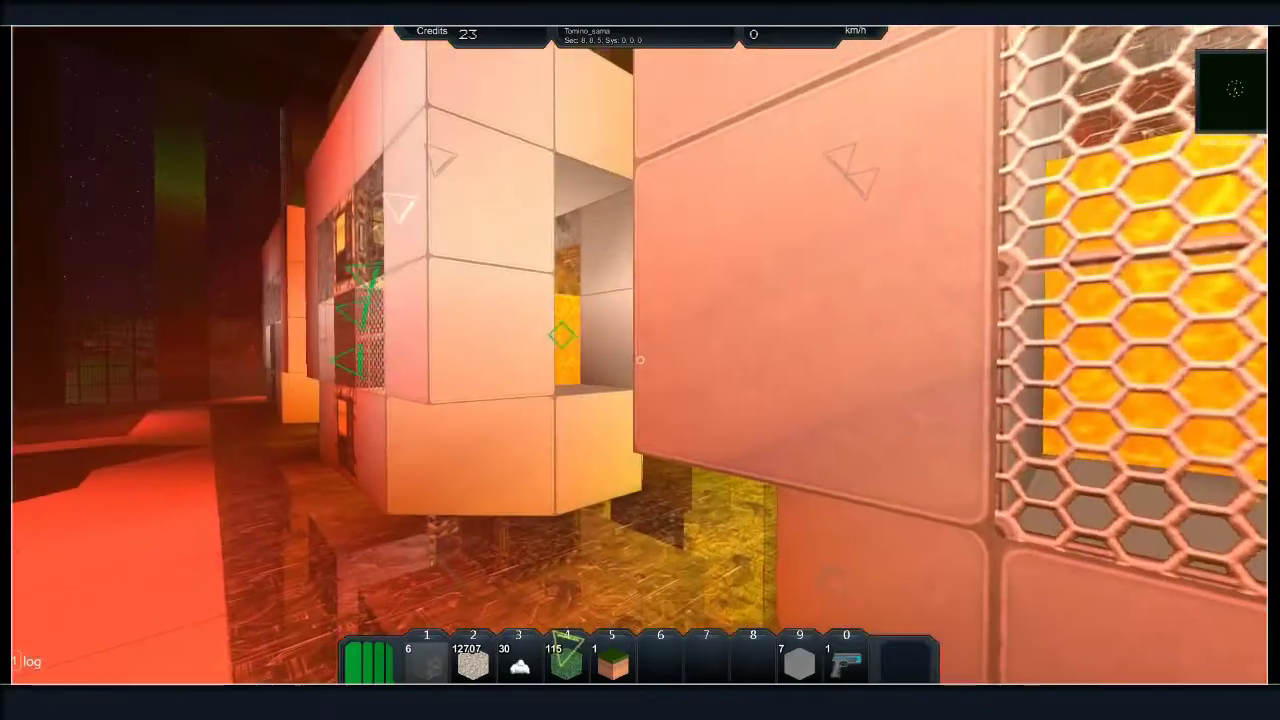
key(w)
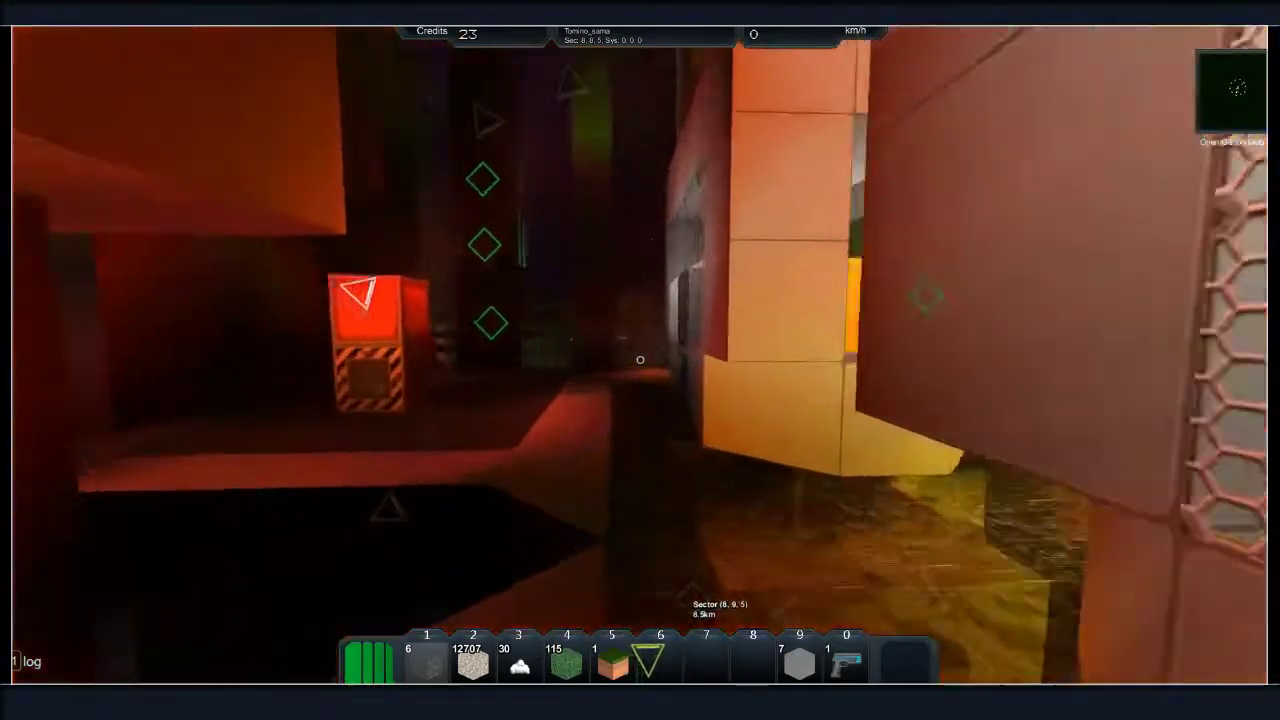
key(w)
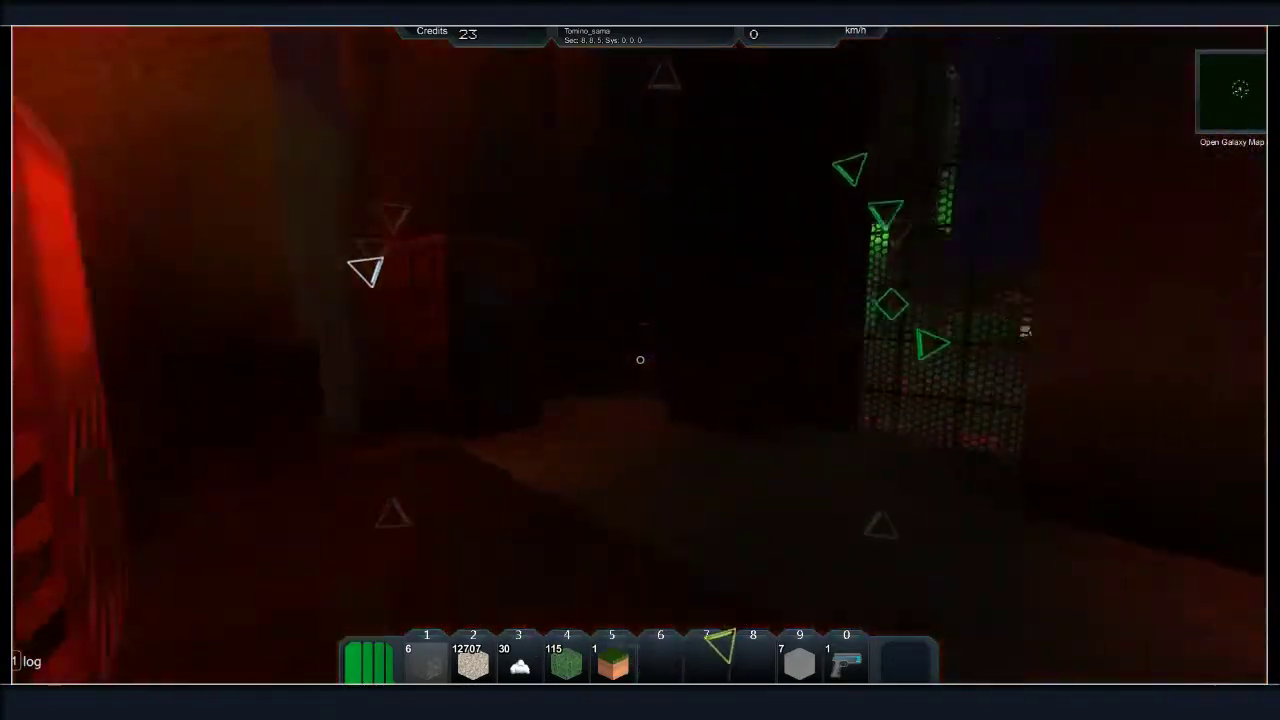
key(r)
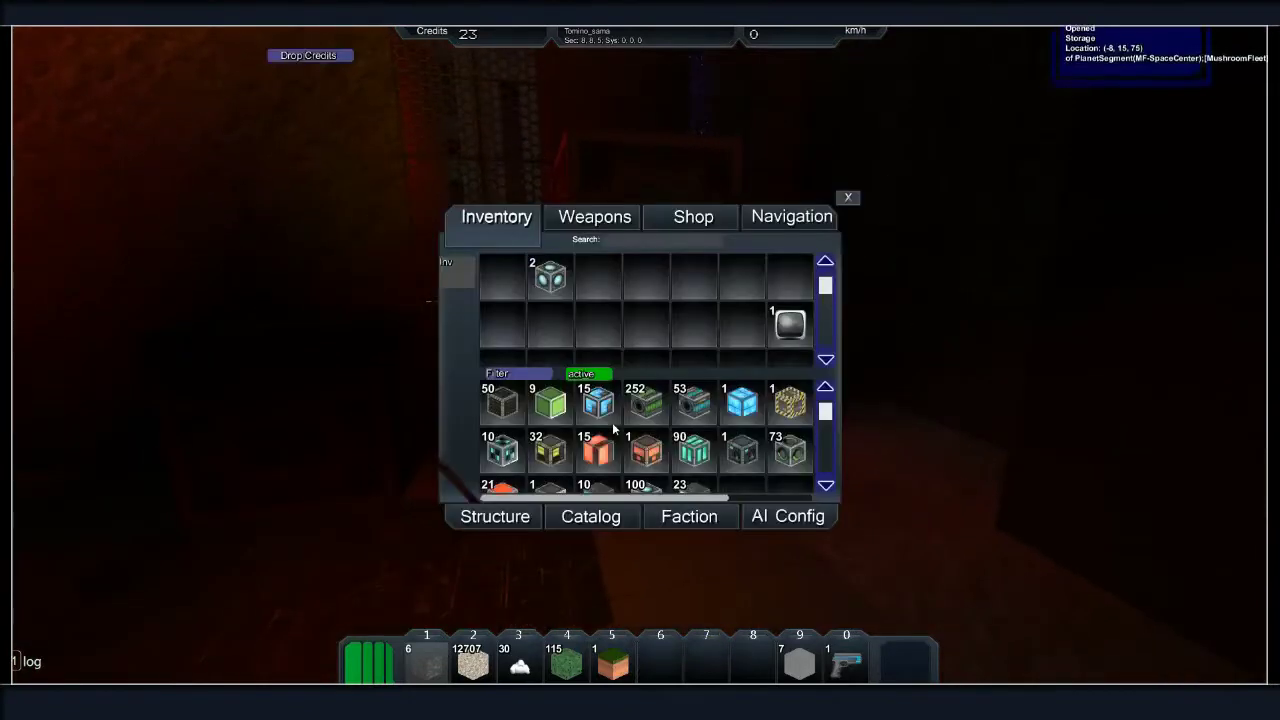
key(Escape)
key(r)
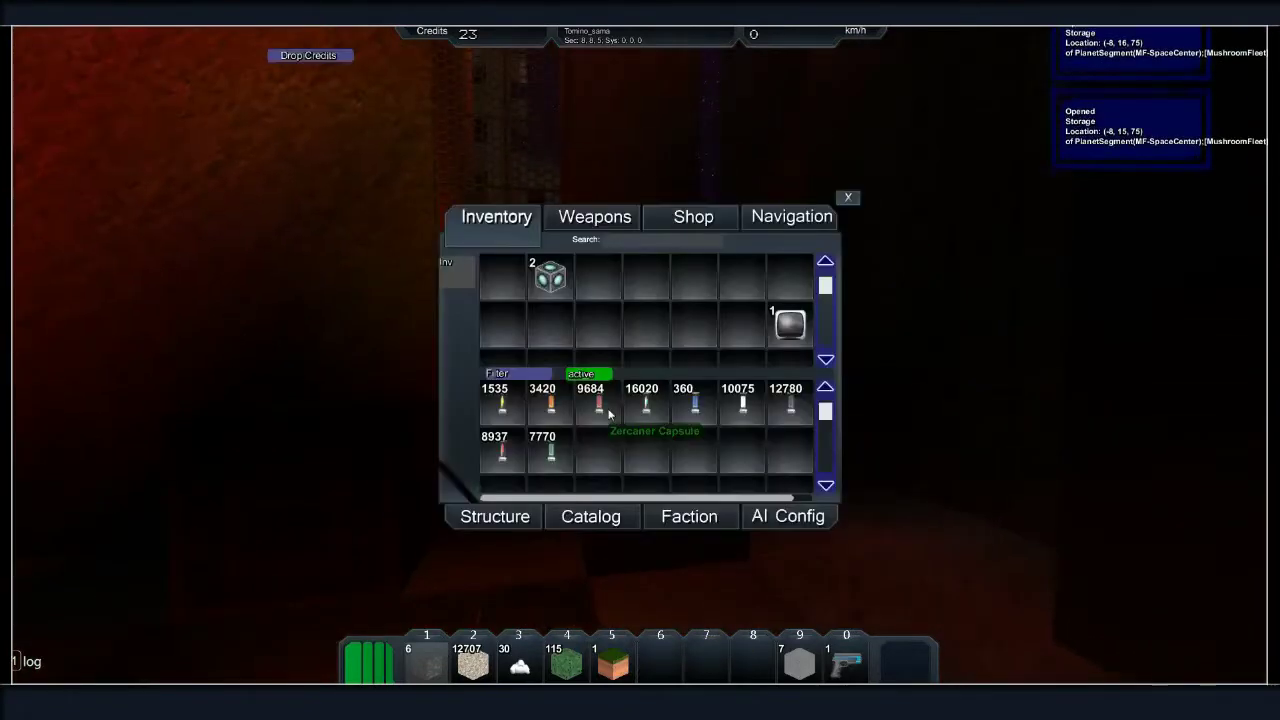
right_click(497, 405)
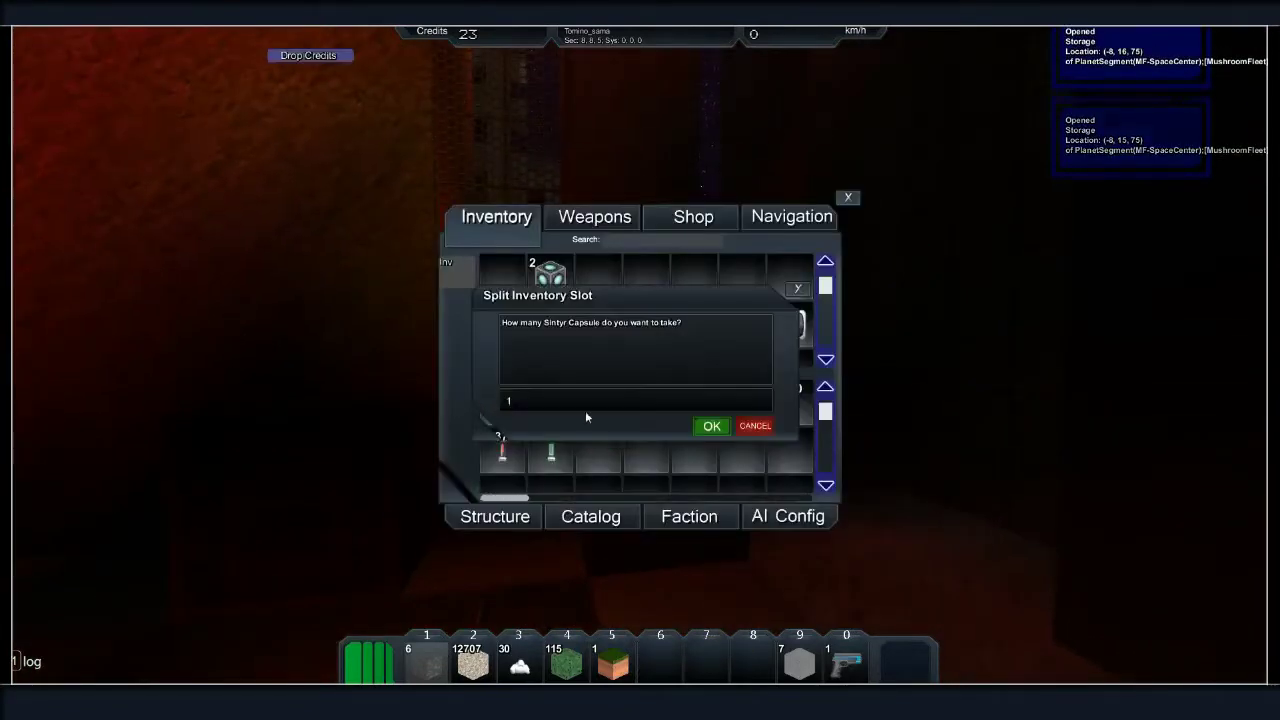
click(757, 426)
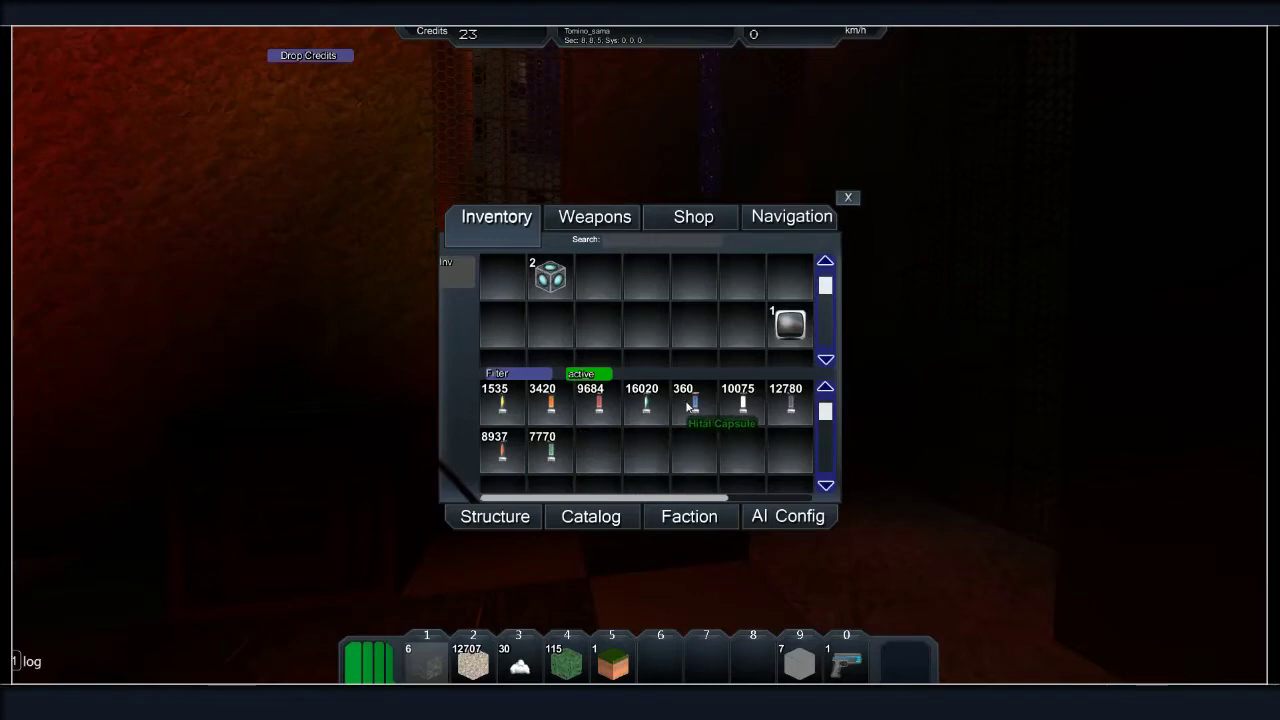
key(Escape)
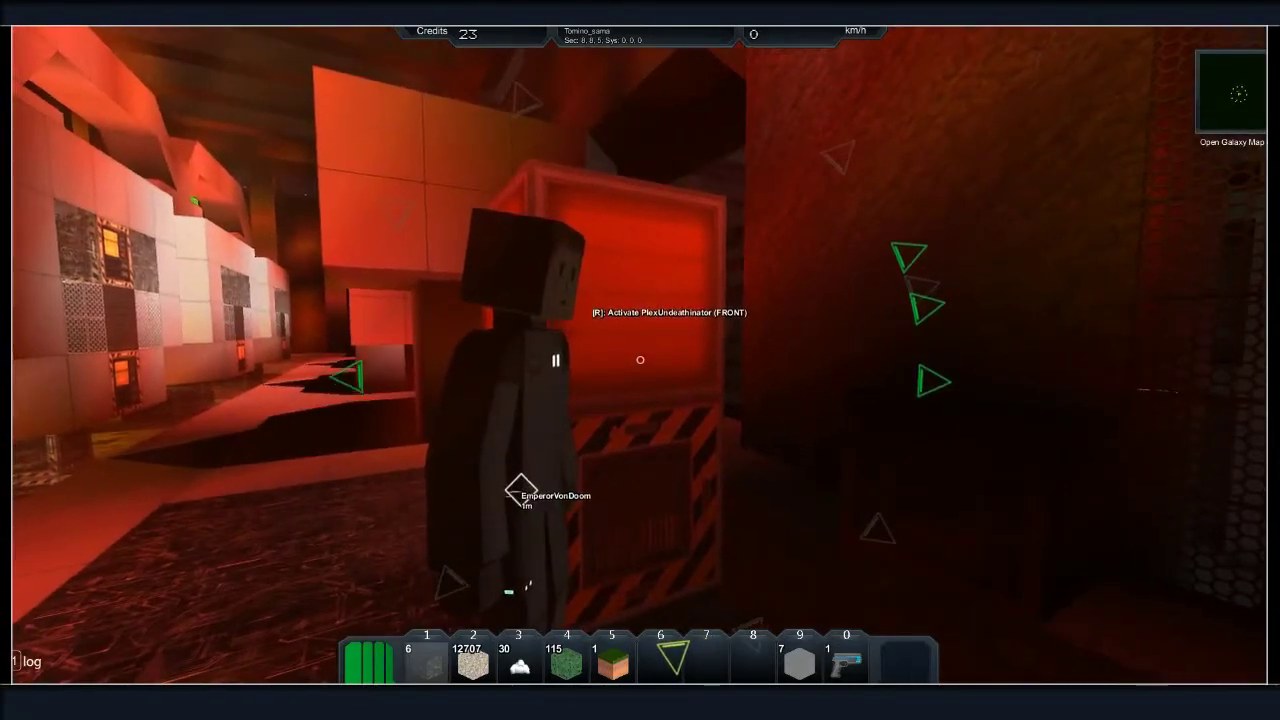
Step around the other player and walk out of the building into the night
key(s)
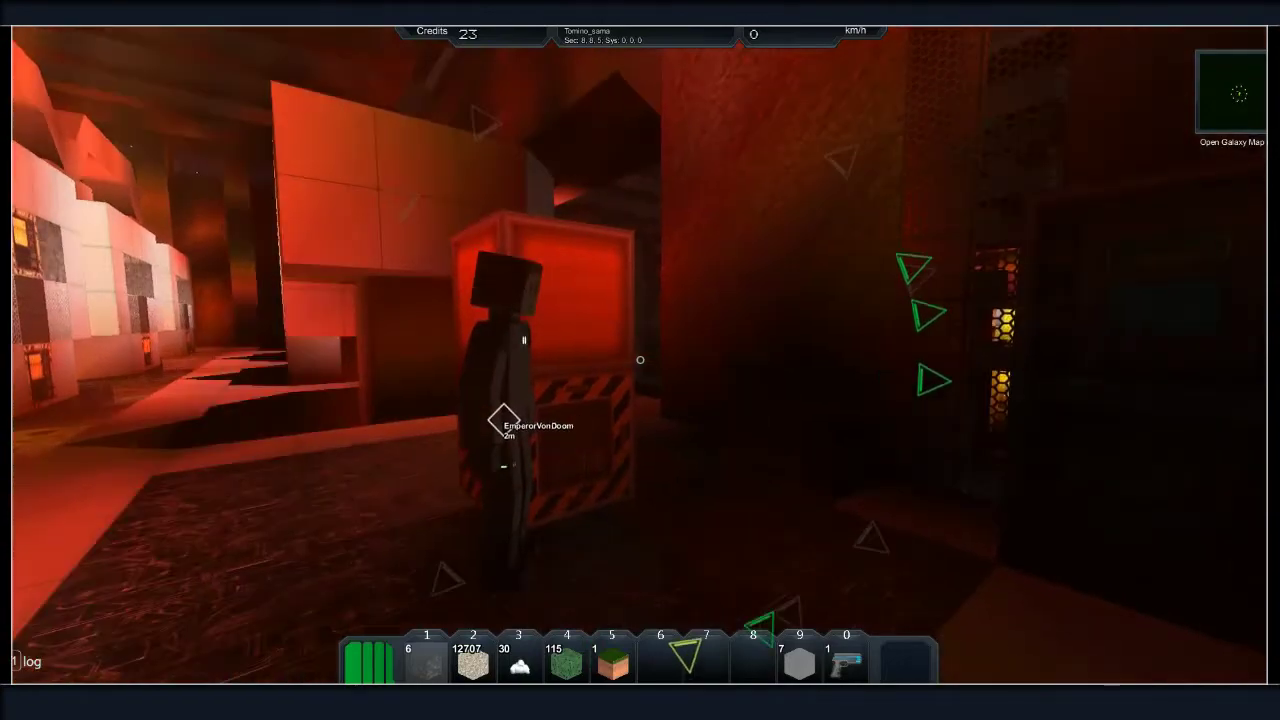
key(w)
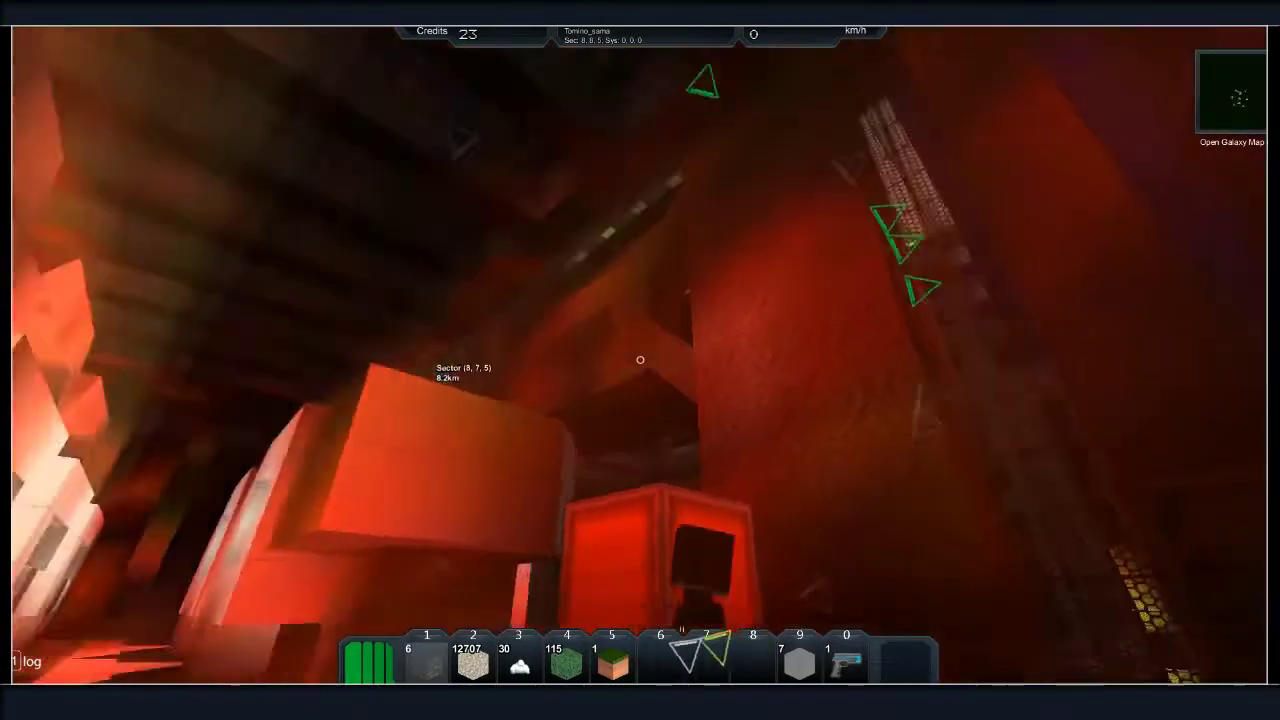
drag(640, 200, 640, 400)
drag(640, 300, 600, 400)
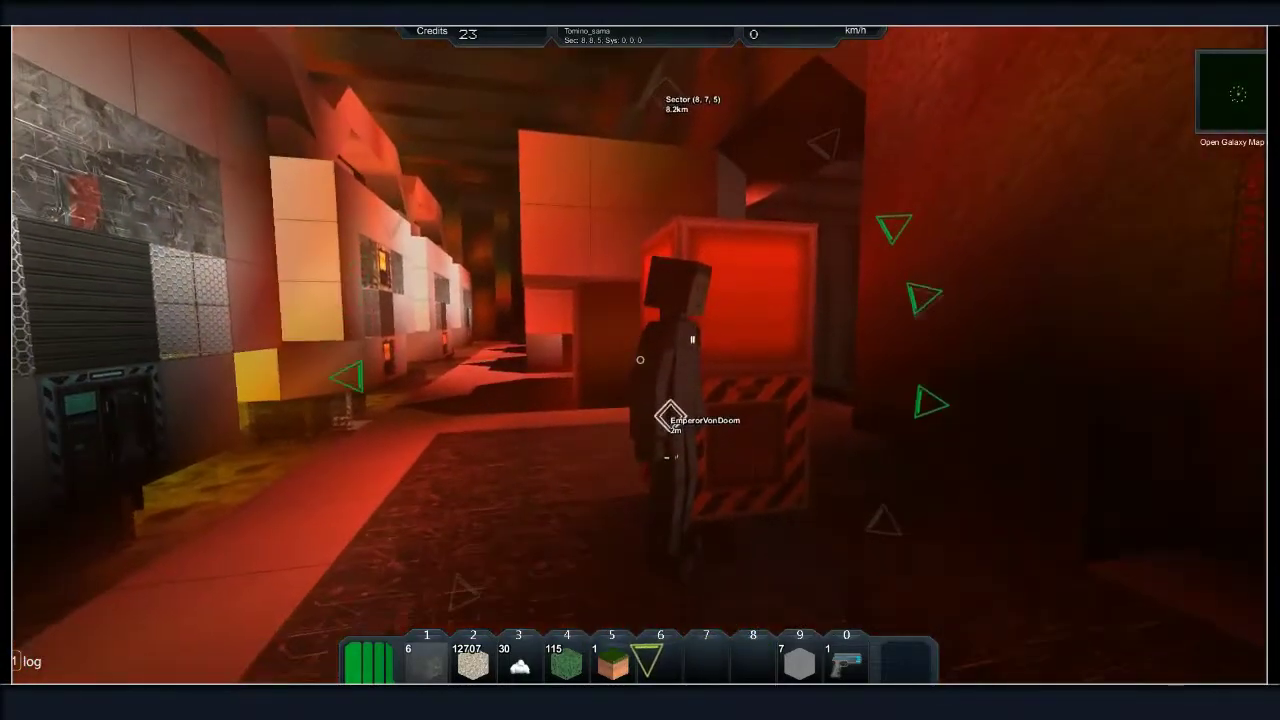
key(w)
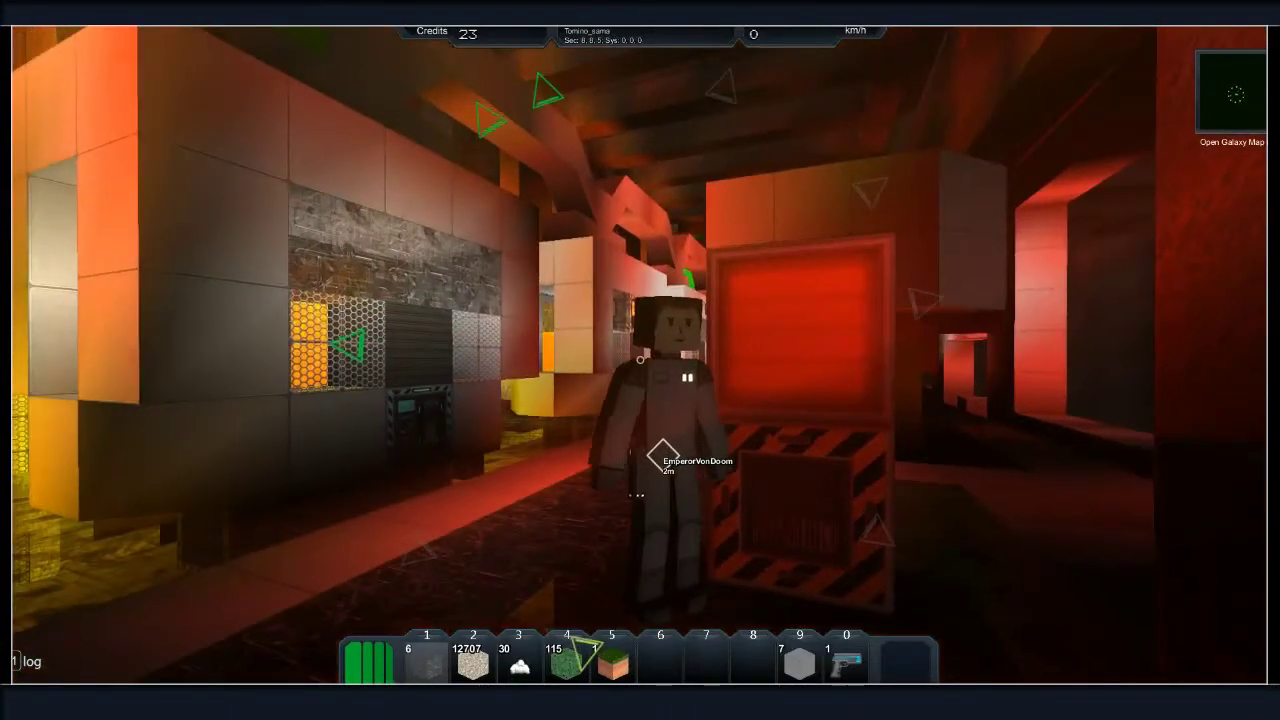
key(w)
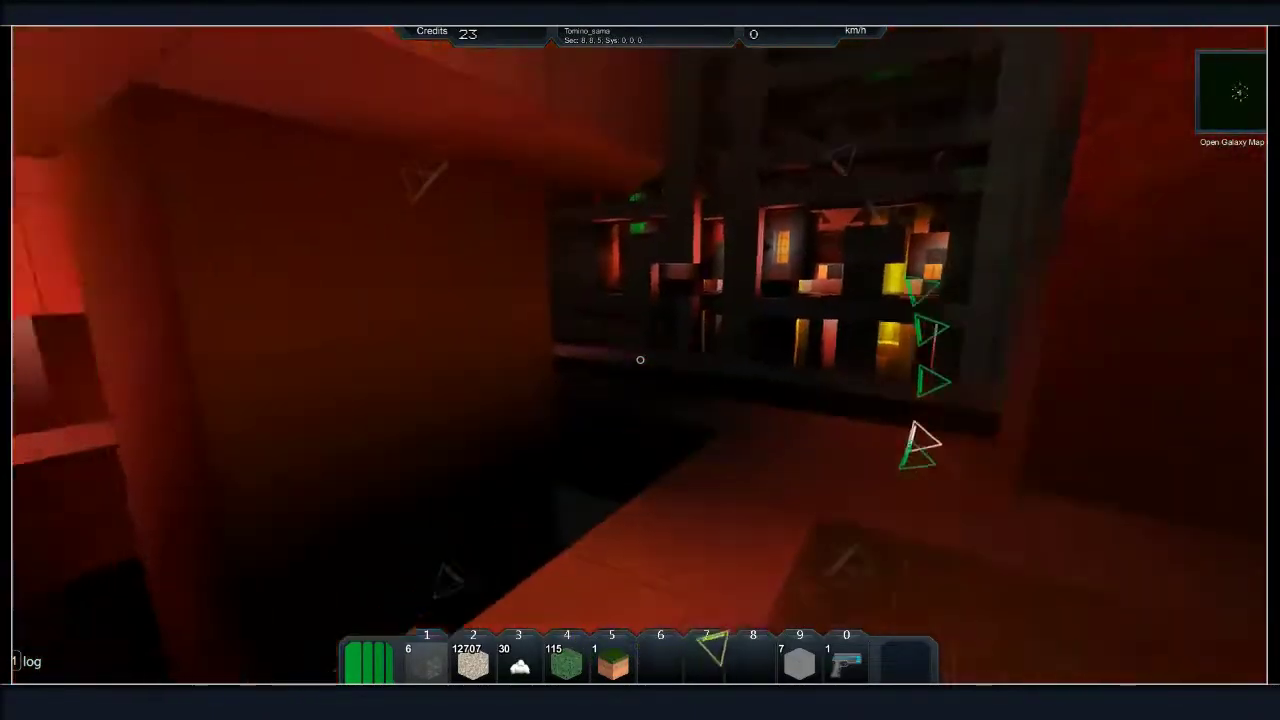
key(w)
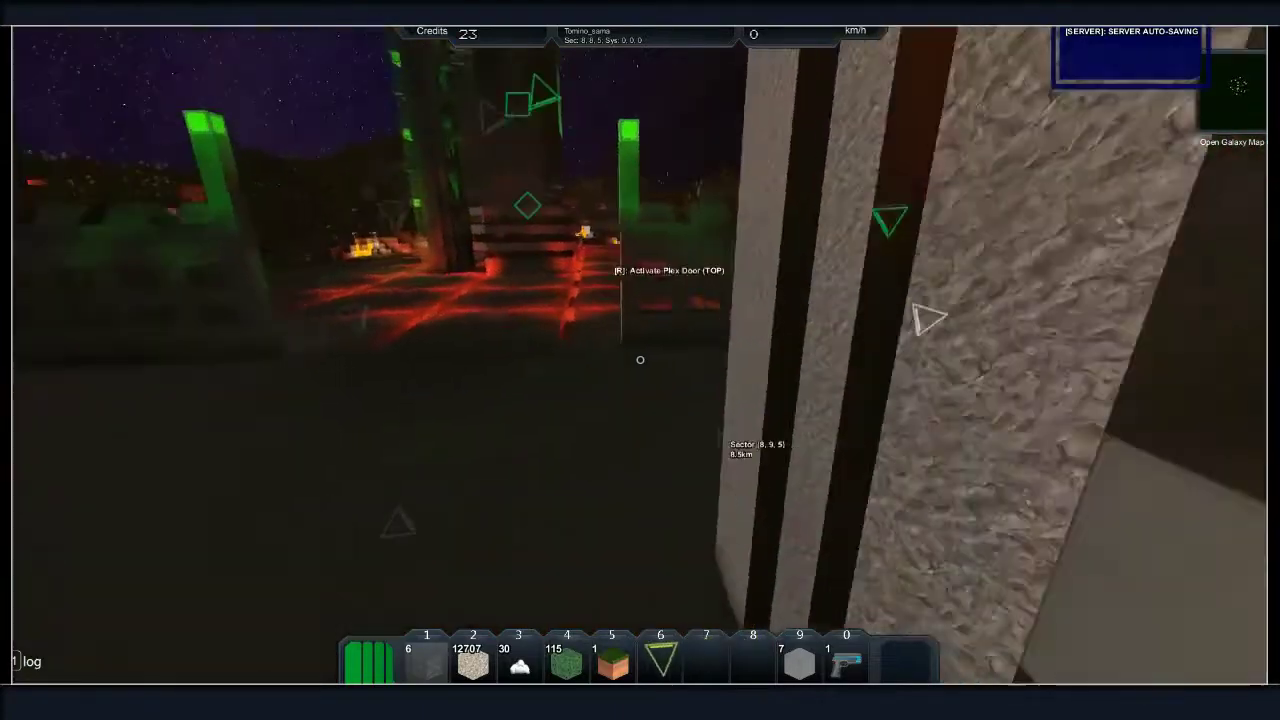
Fly up the lit shaft, return through the dark corridor, and open the storage block
key(w)
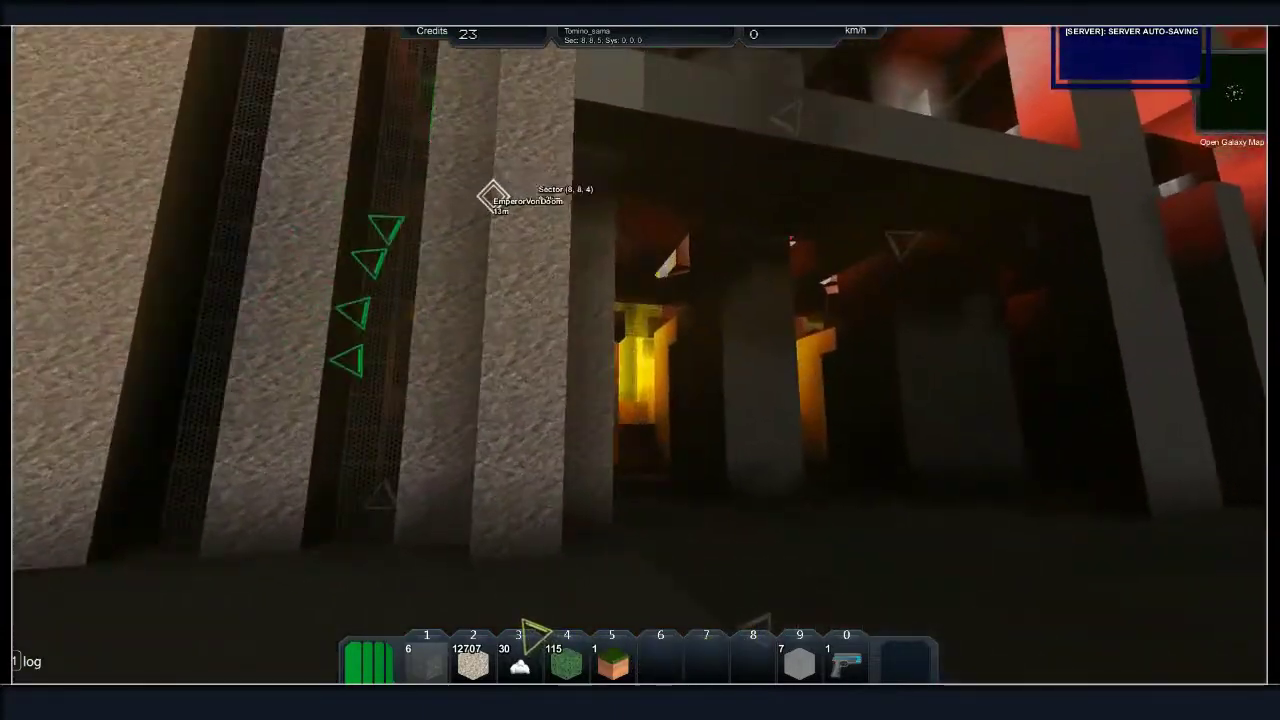
key(w)
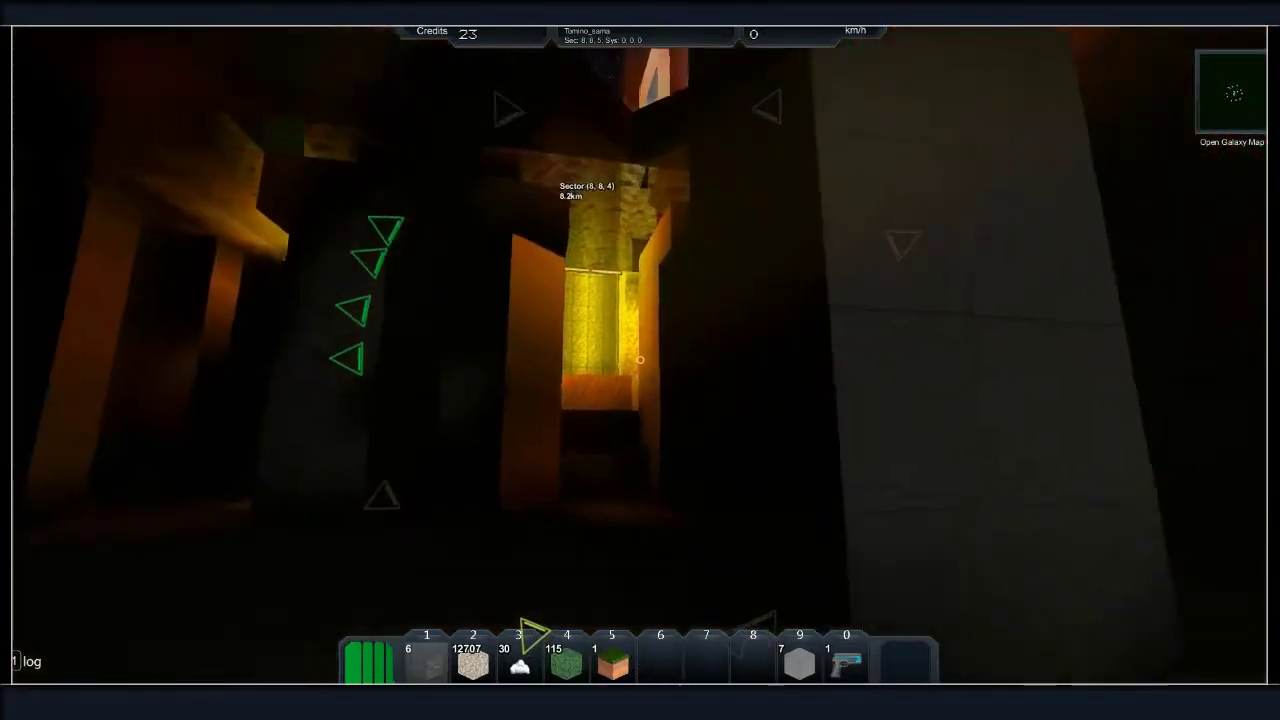
key(w)
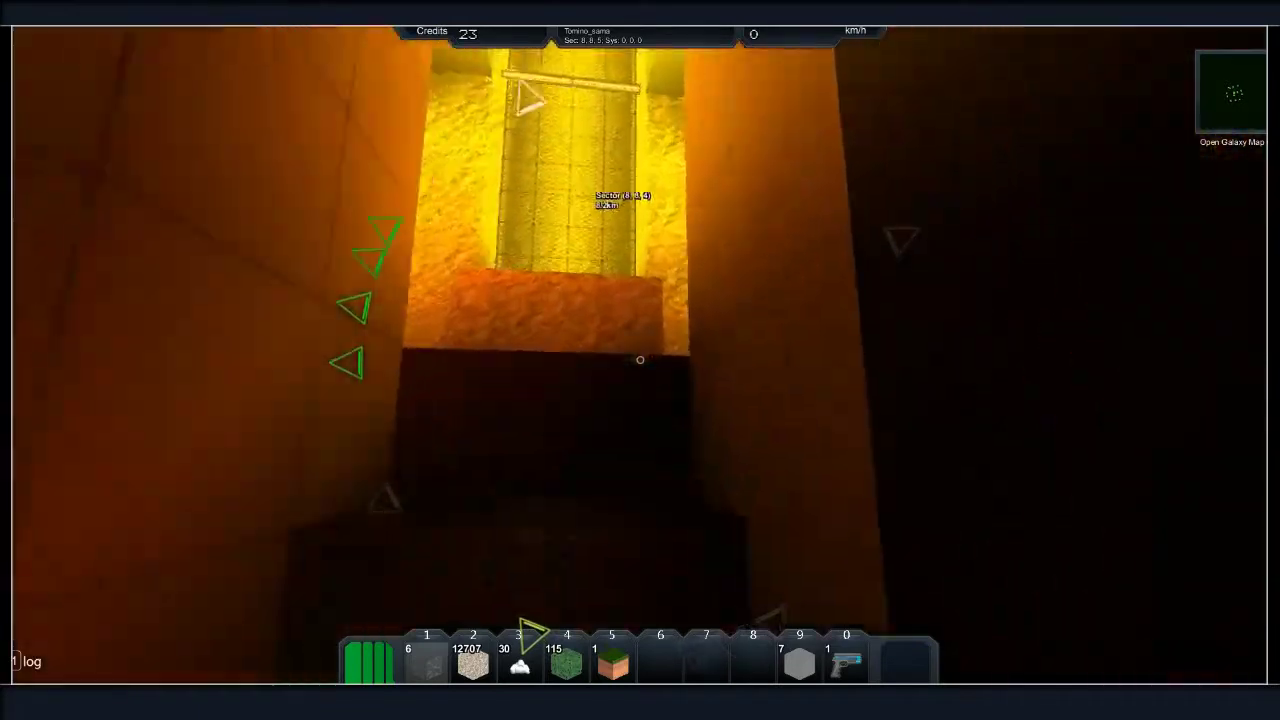
key(w)
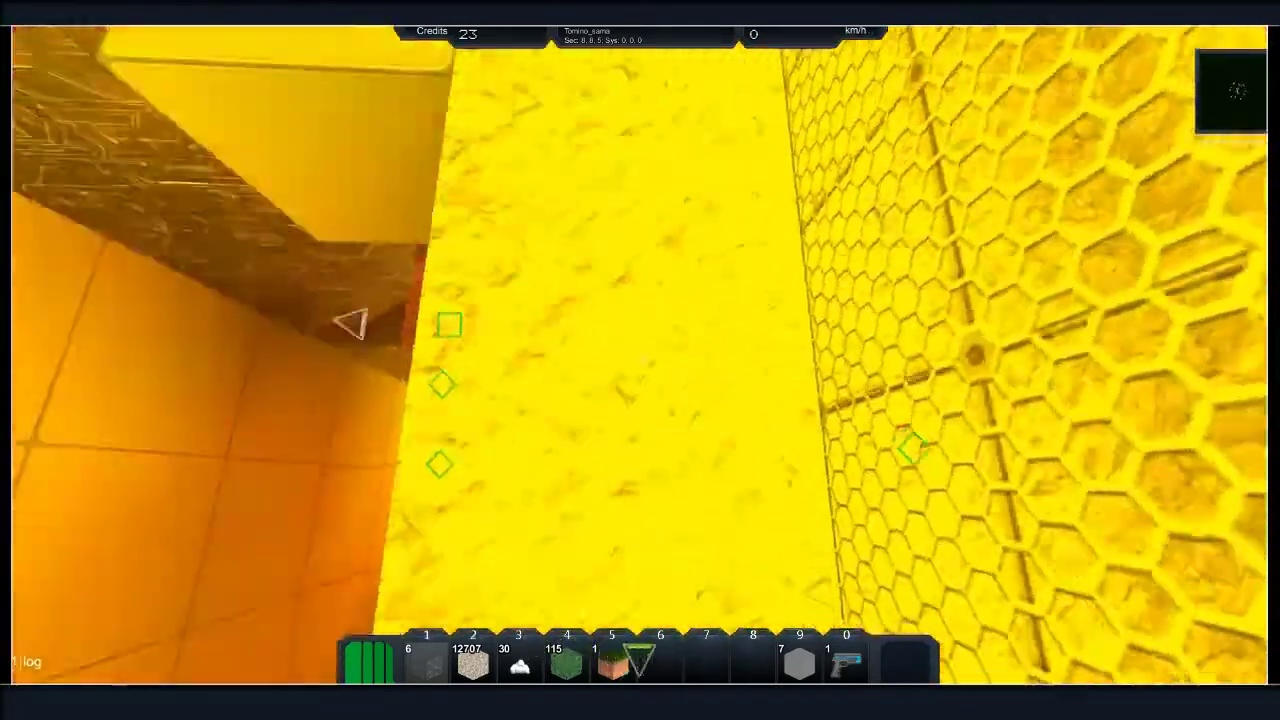
key(w)
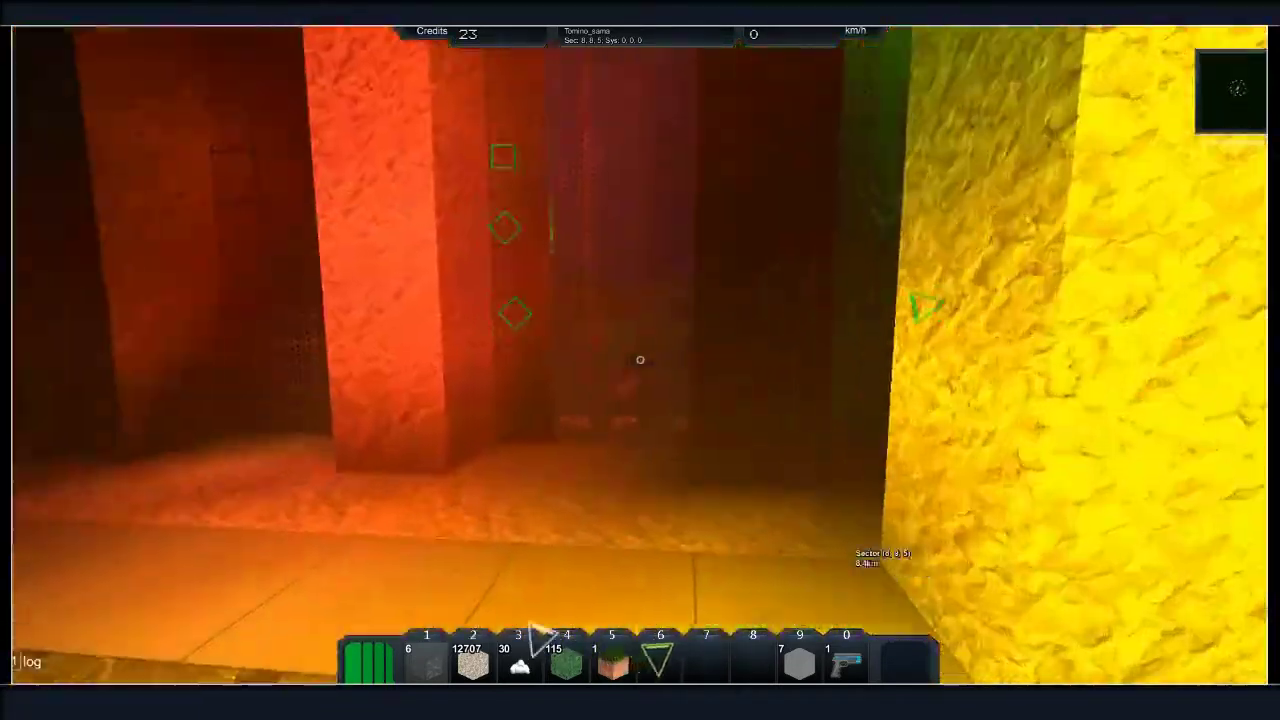
key(w)
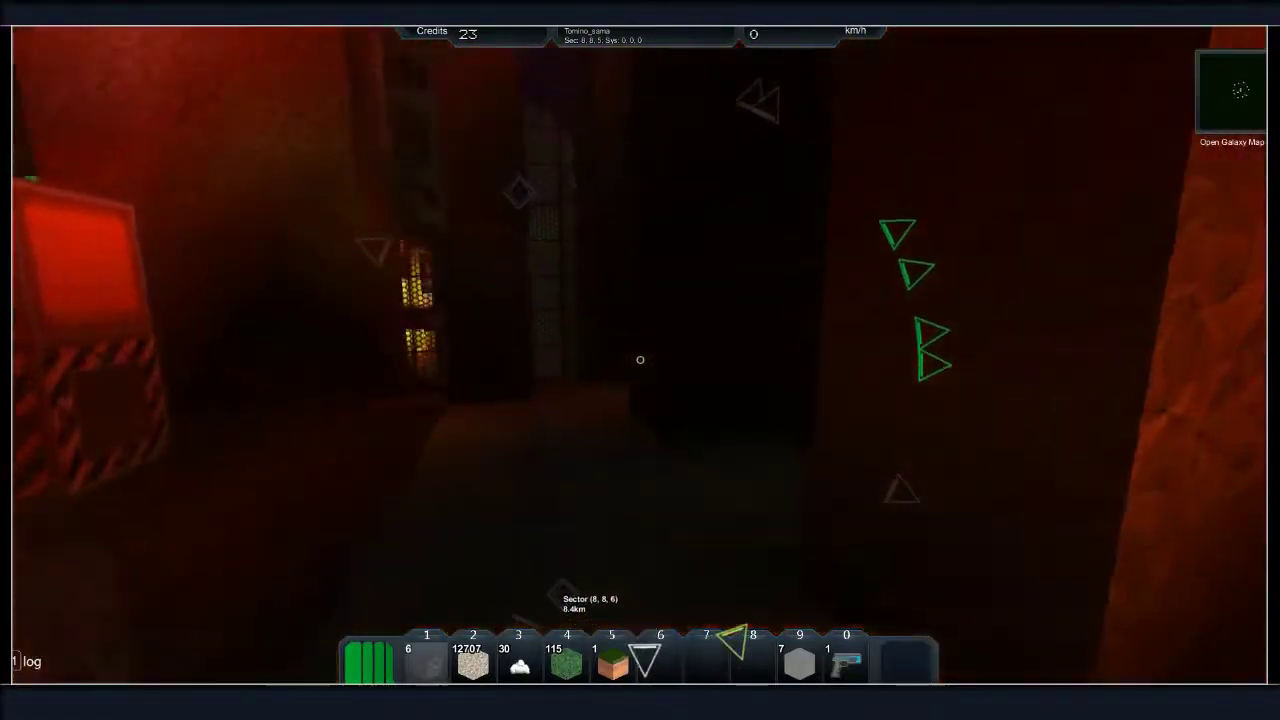
key(w)
key(w)
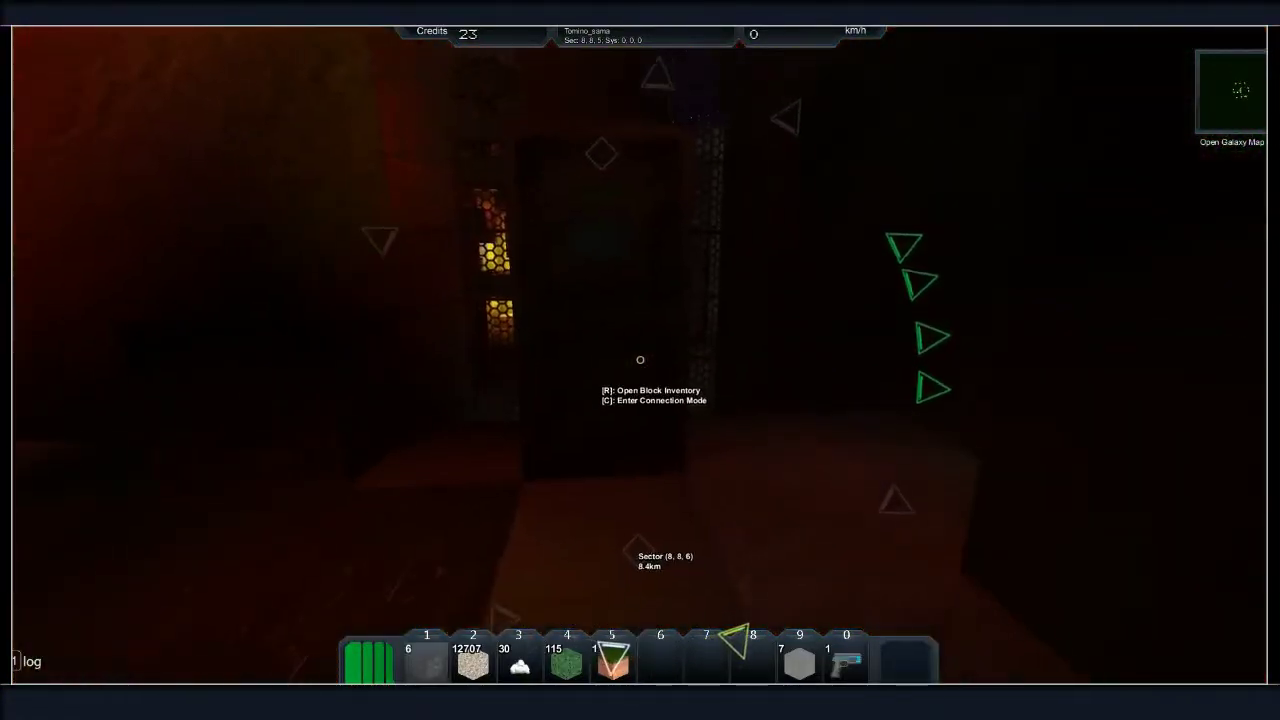
key(r)
scroll(587, 410, down, 1)
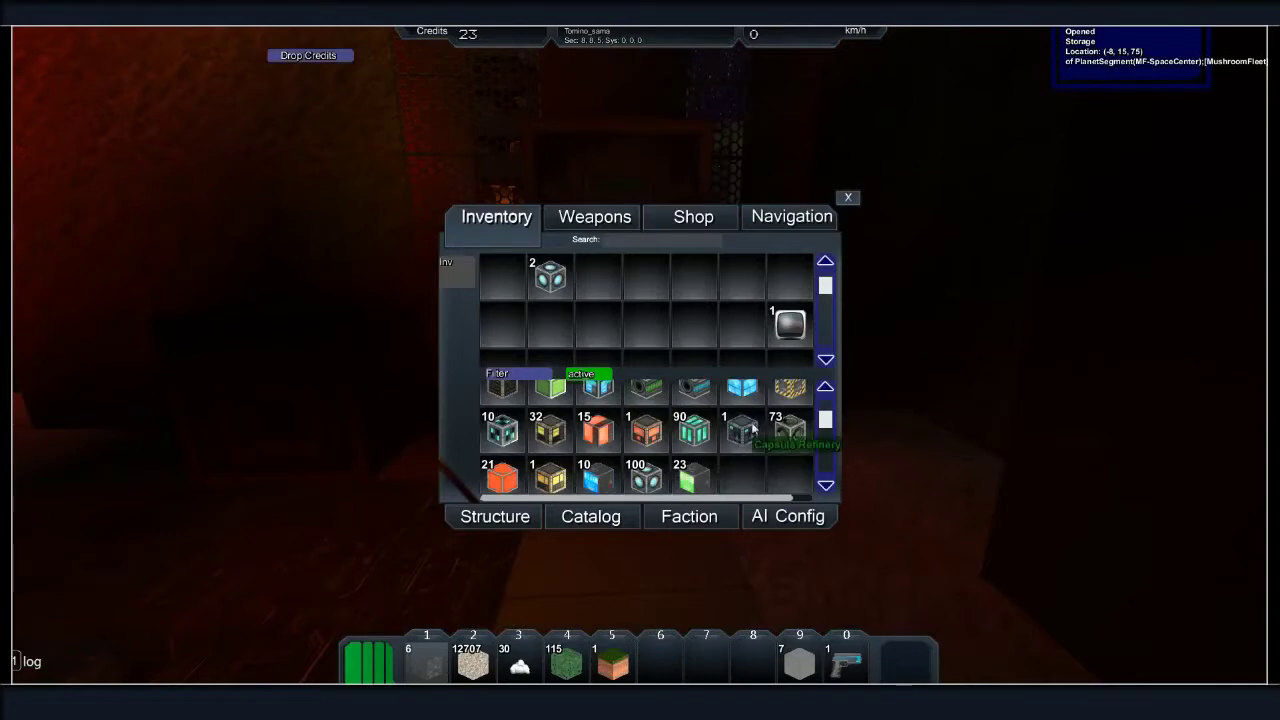
scroll(752, 428, up, 1)
Take one Basic Factory from storage, fill hotbar slots 6–8, and close the storage
key(Escape)
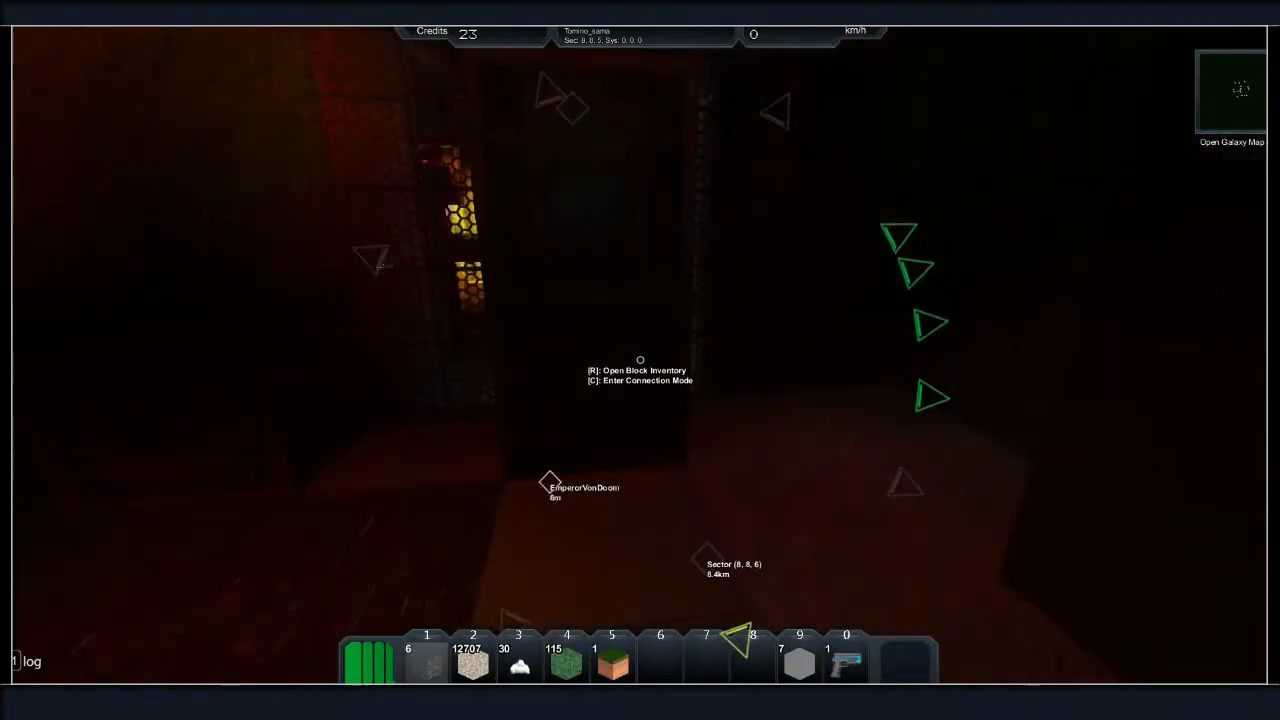
key(r)
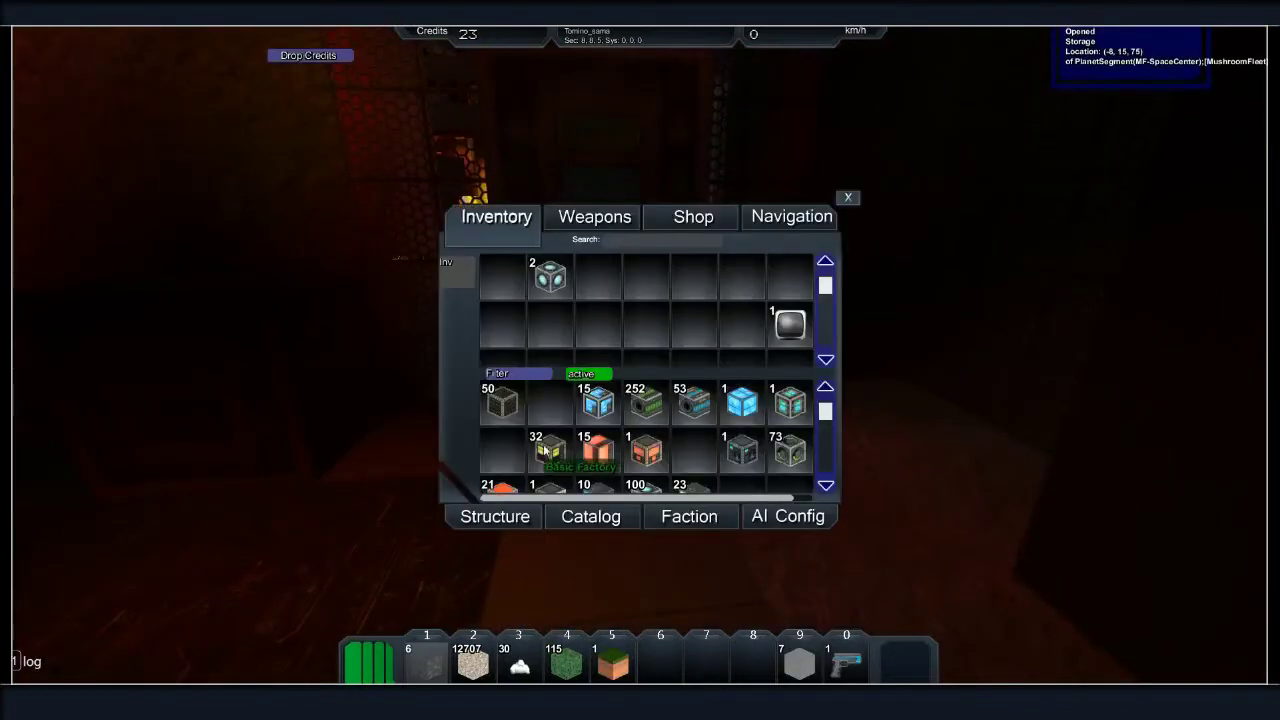
right_click(548, 452)
click(708, 426)
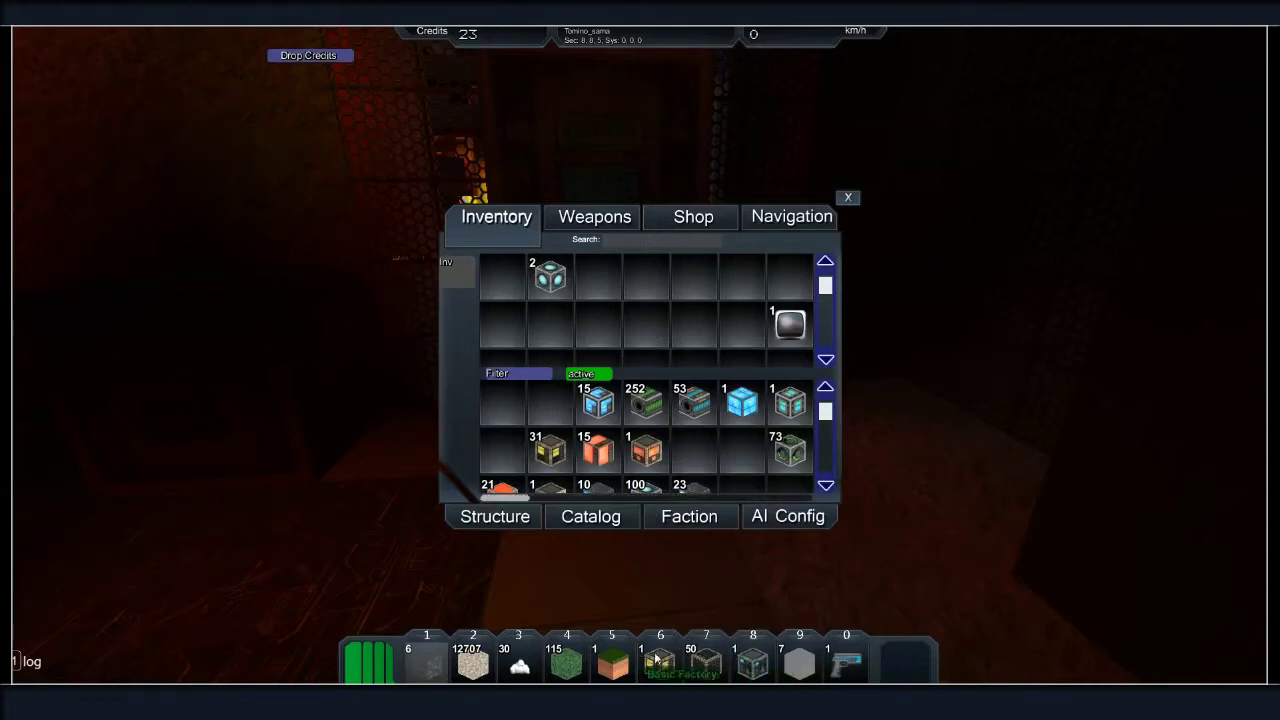
key(i)
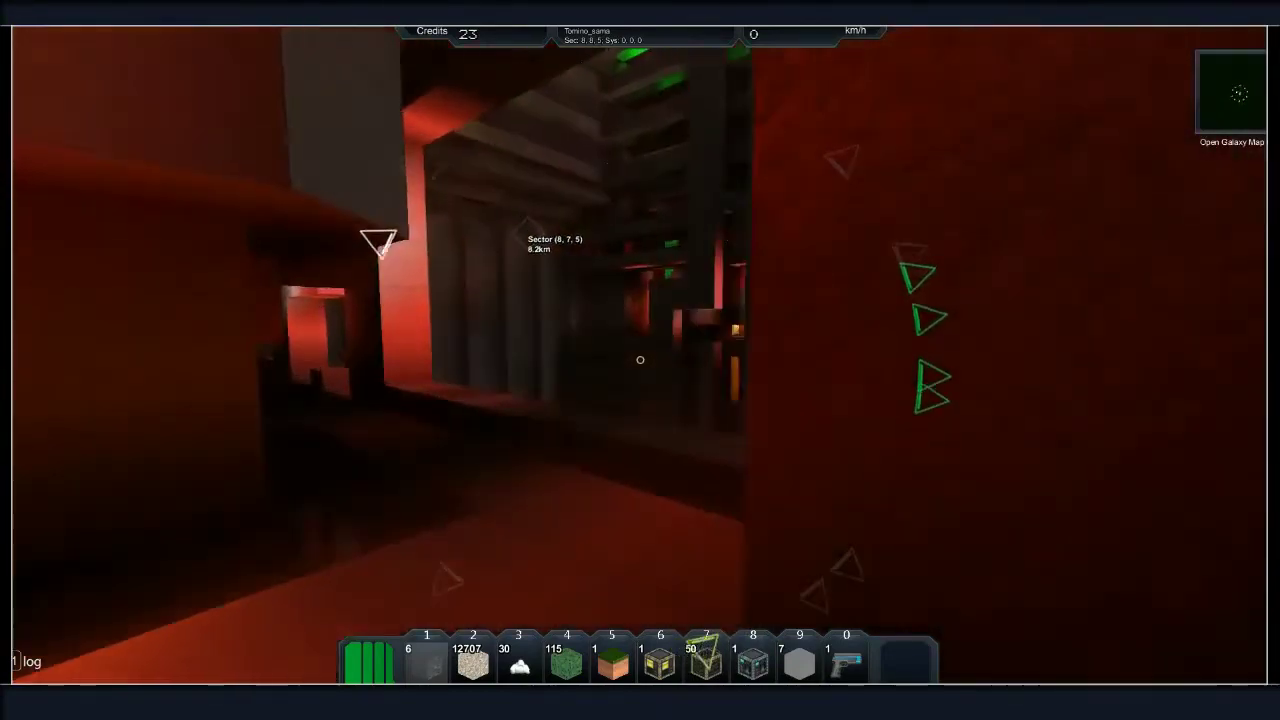
Switch the held hotbar block and walk into the yellow corridor area
key(8)
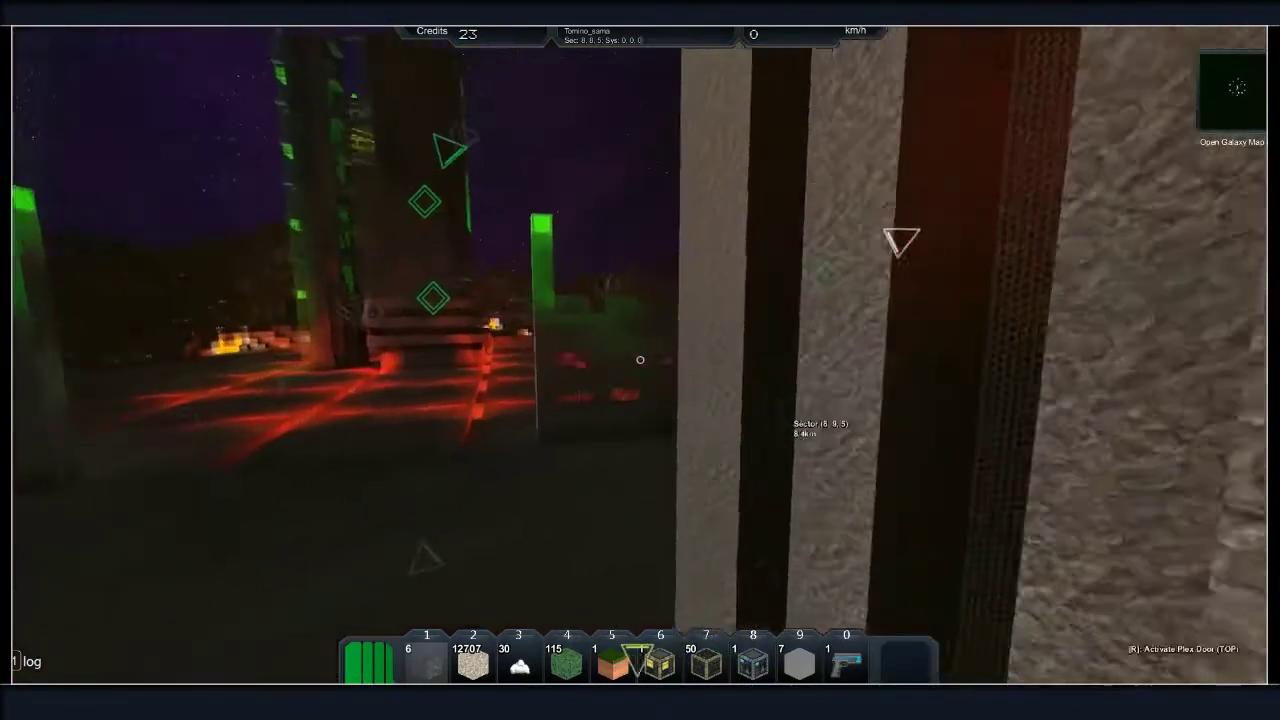
key(5)
key(w)
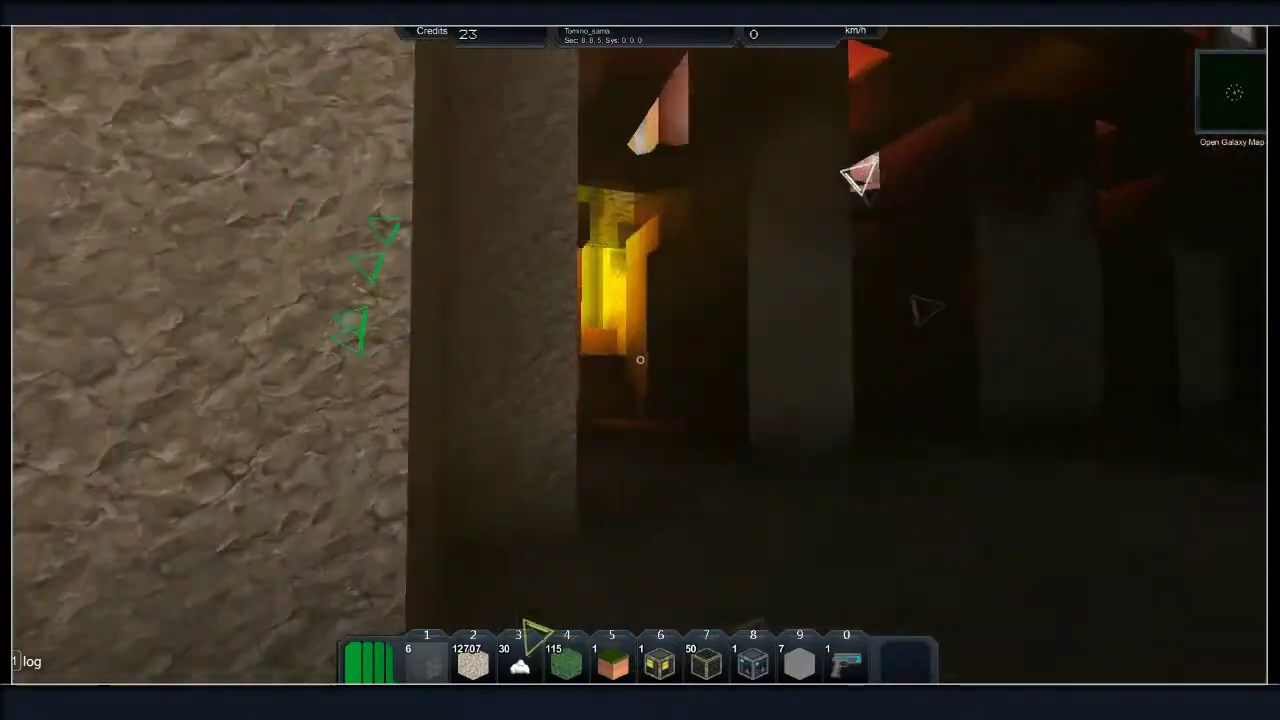
key(w)
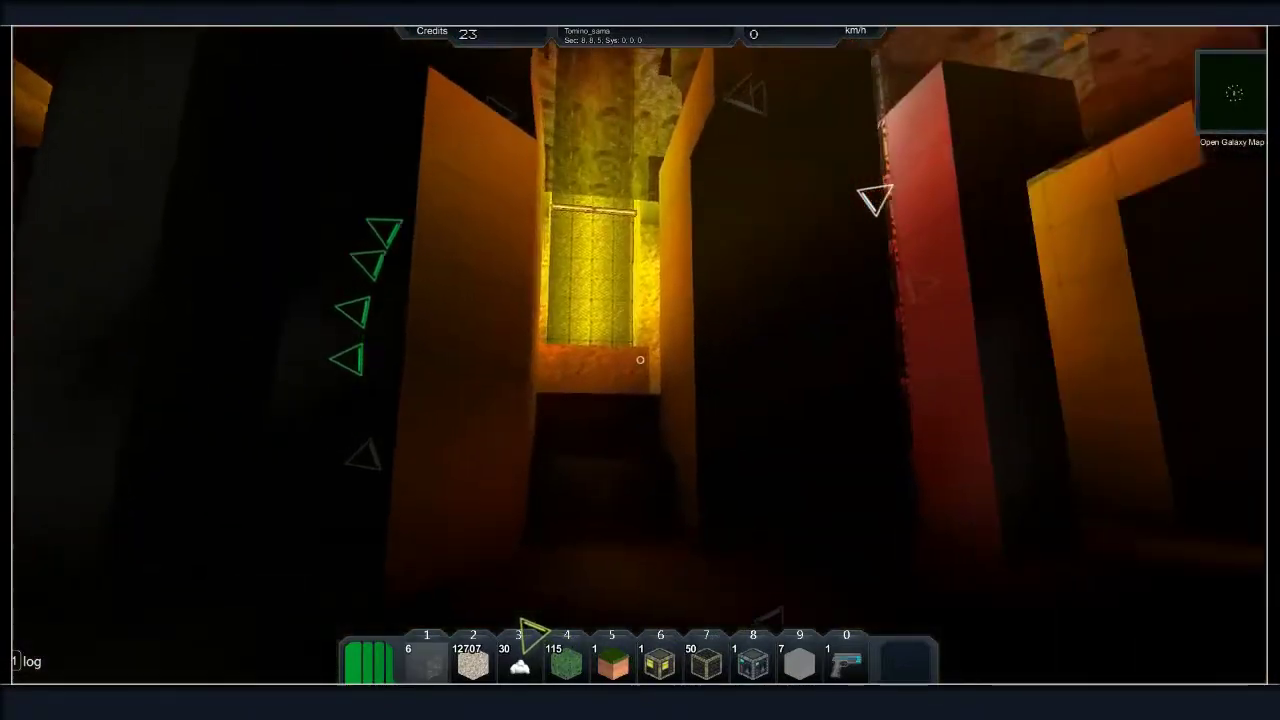
key(w)
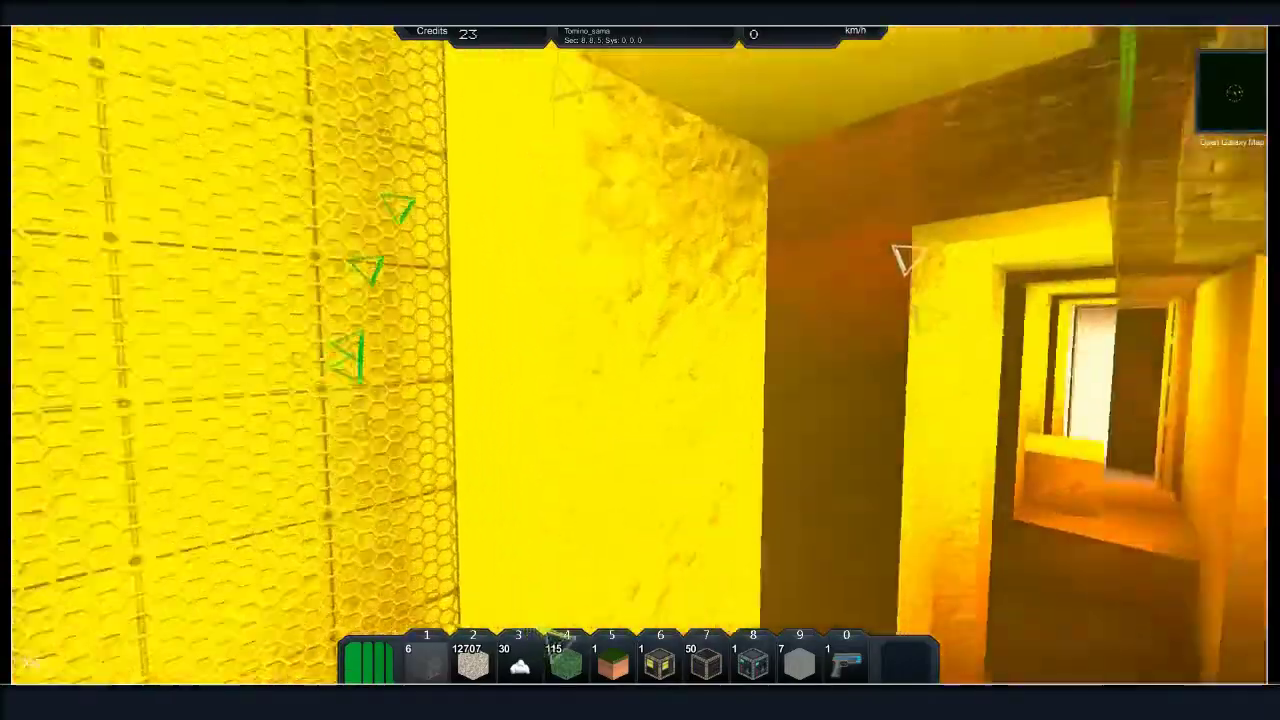
key(w)
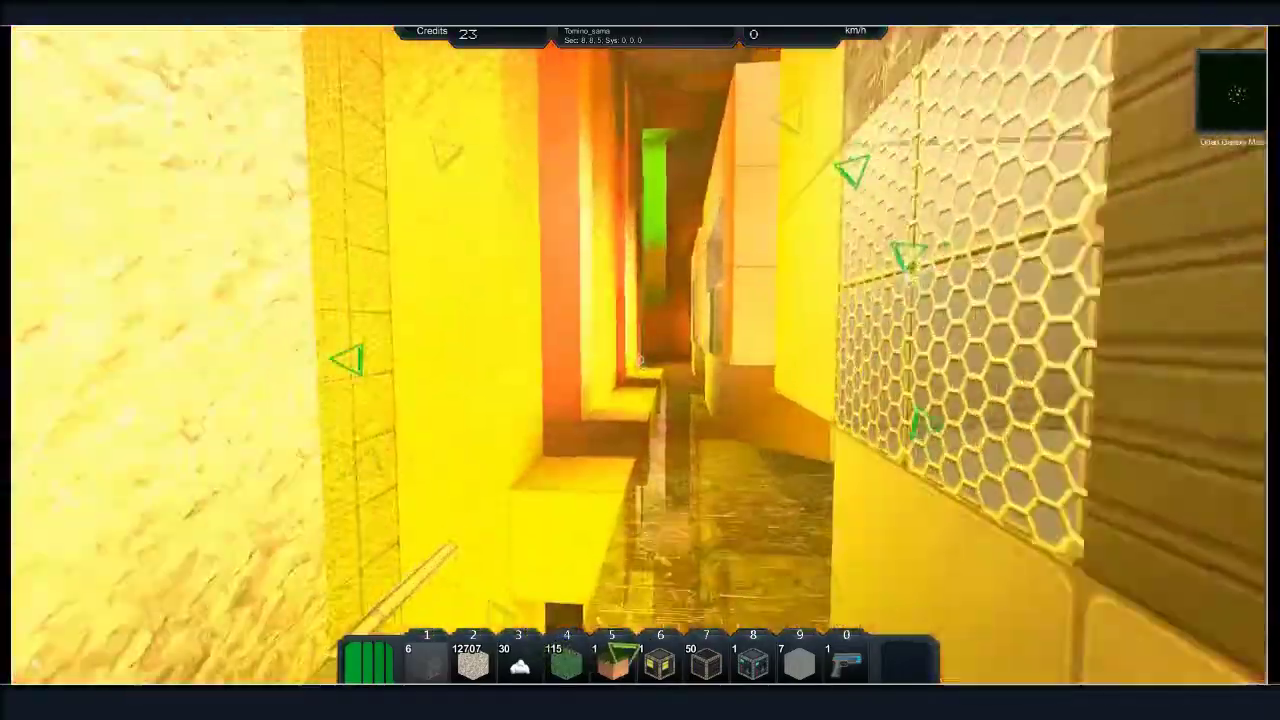
Continue through the corridors to the storage block holding 31 Basic Factories and open it
key(w)
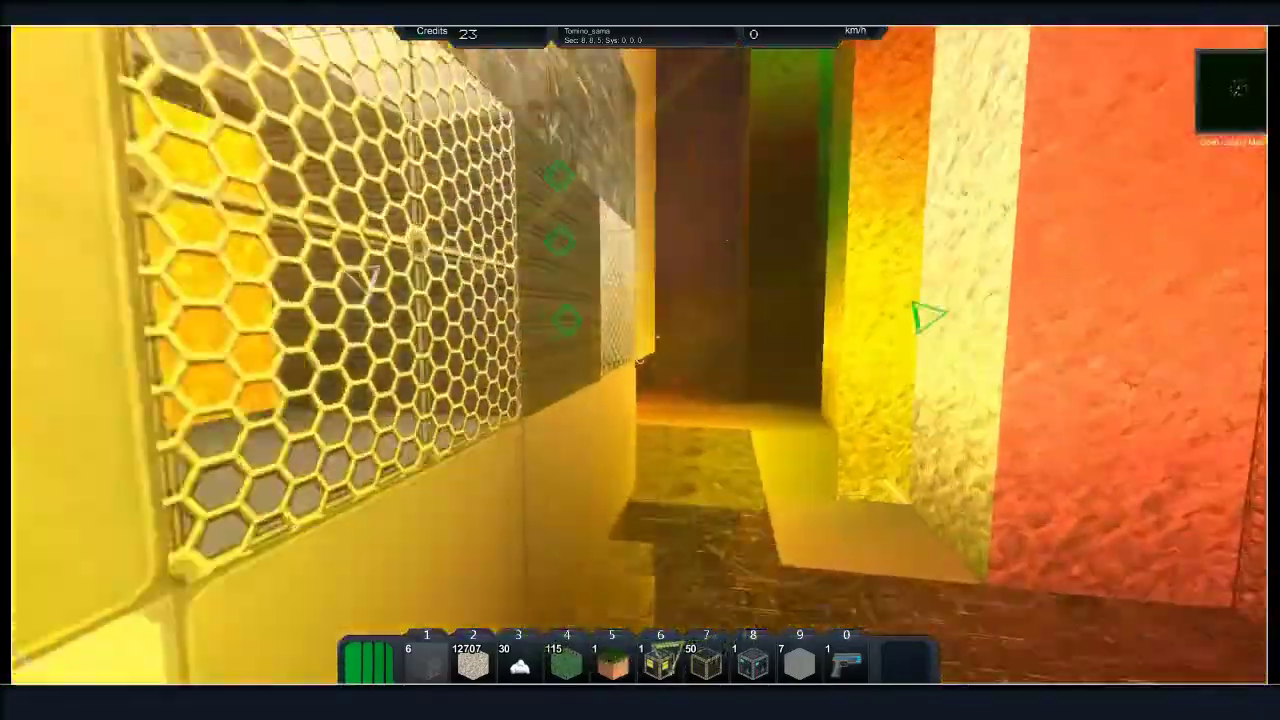
key(w)
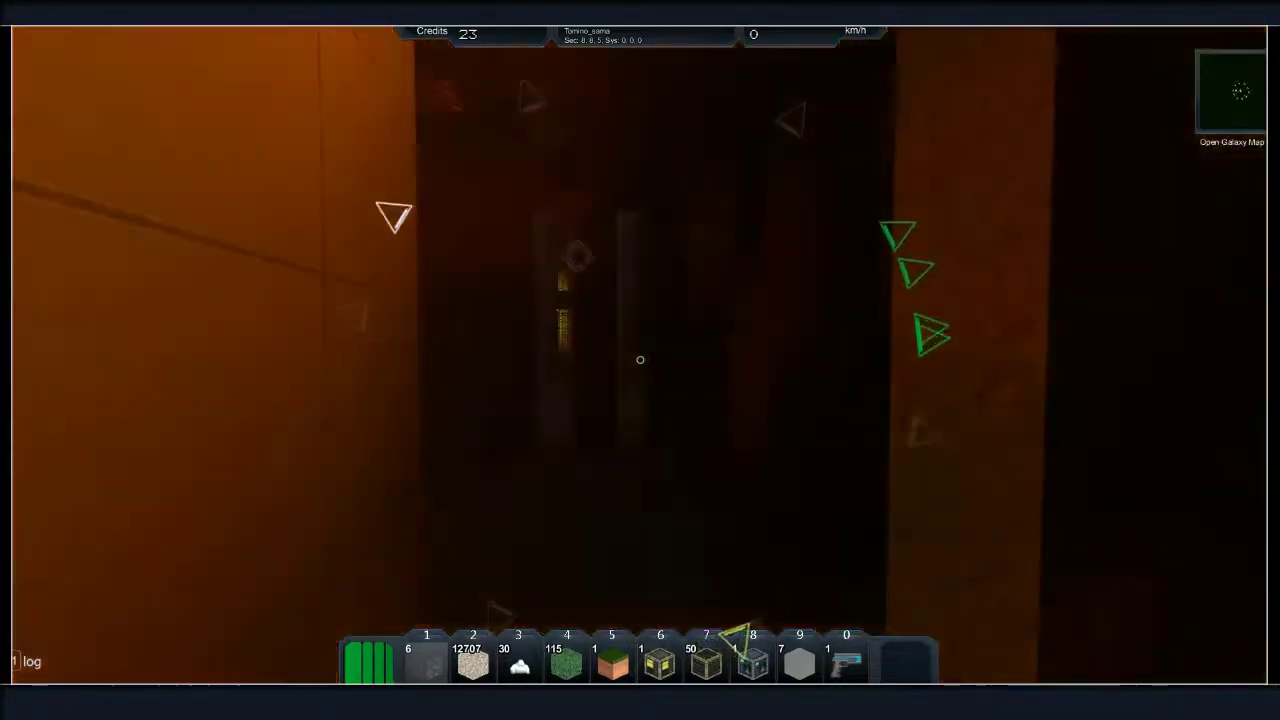
key(w)
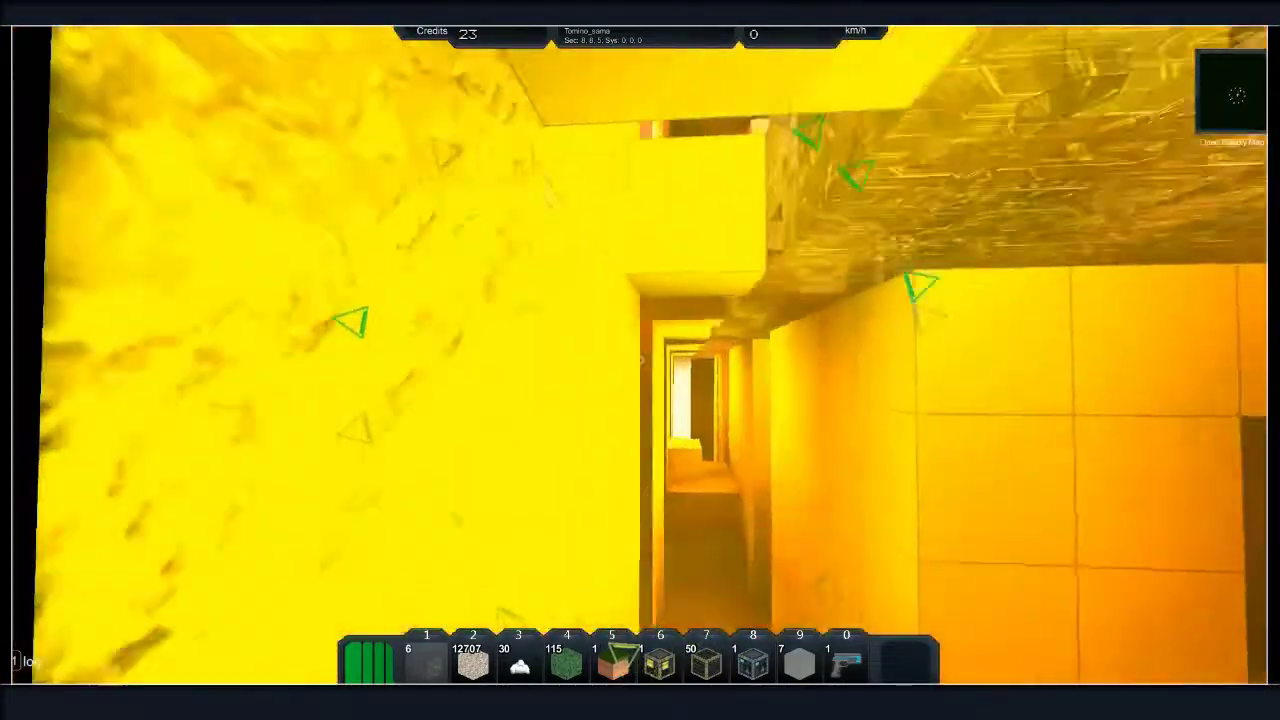
key(w)
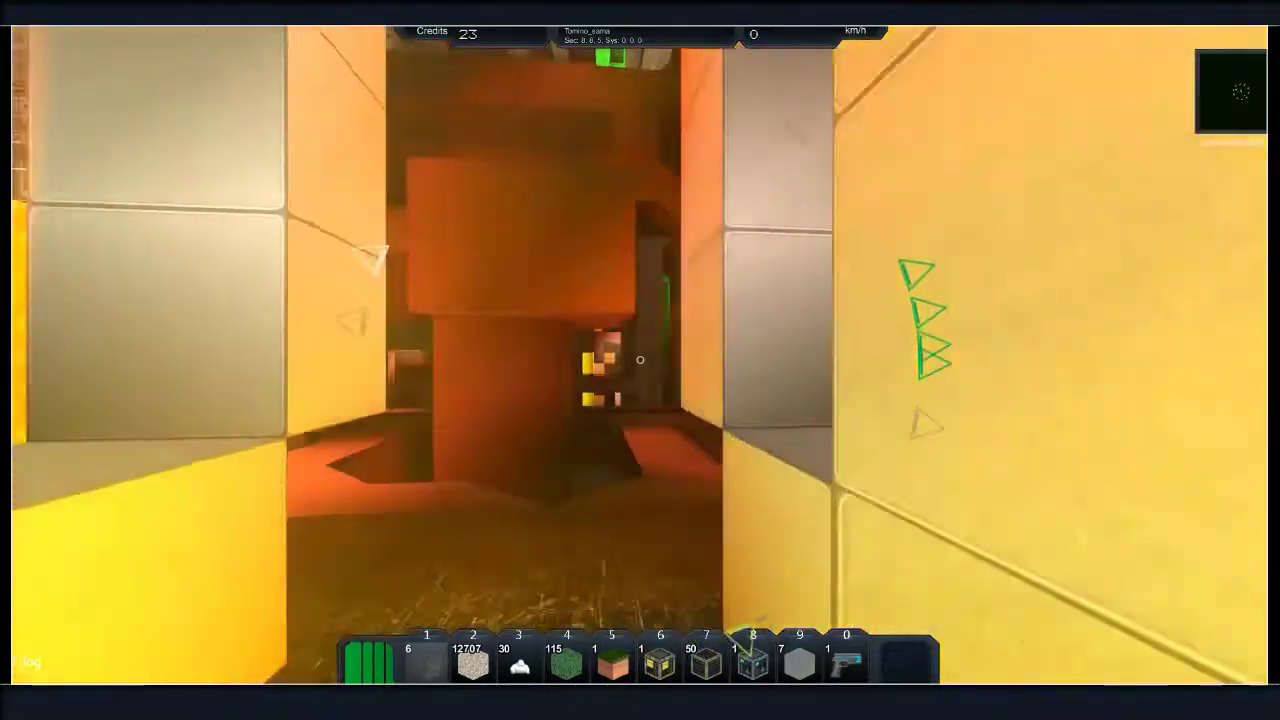
key(w)
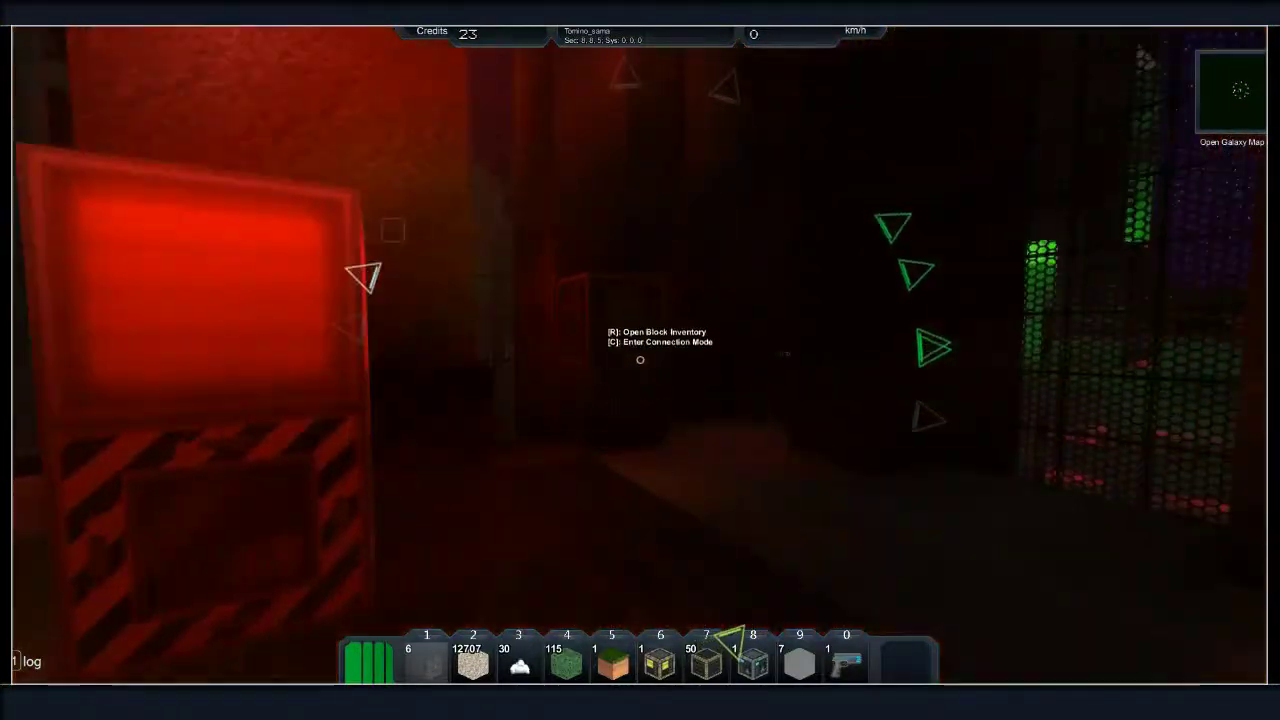
key(r)
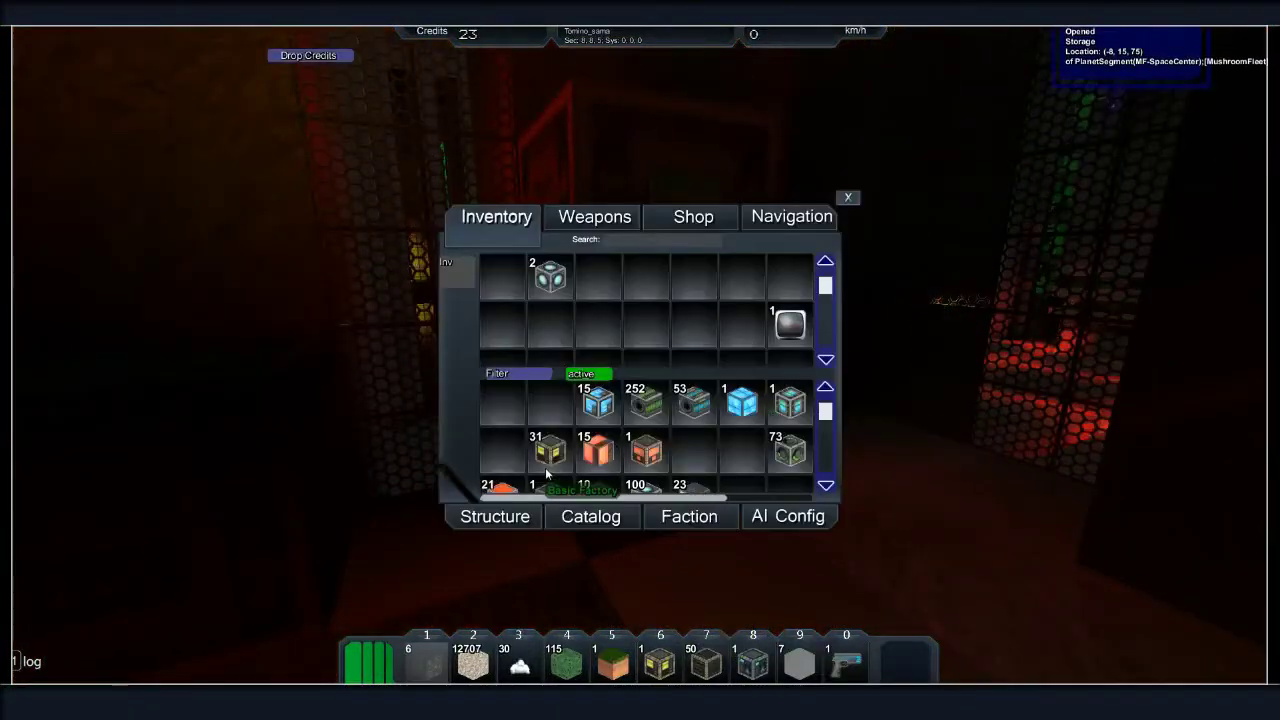
scroll(638, 442, down, 1)
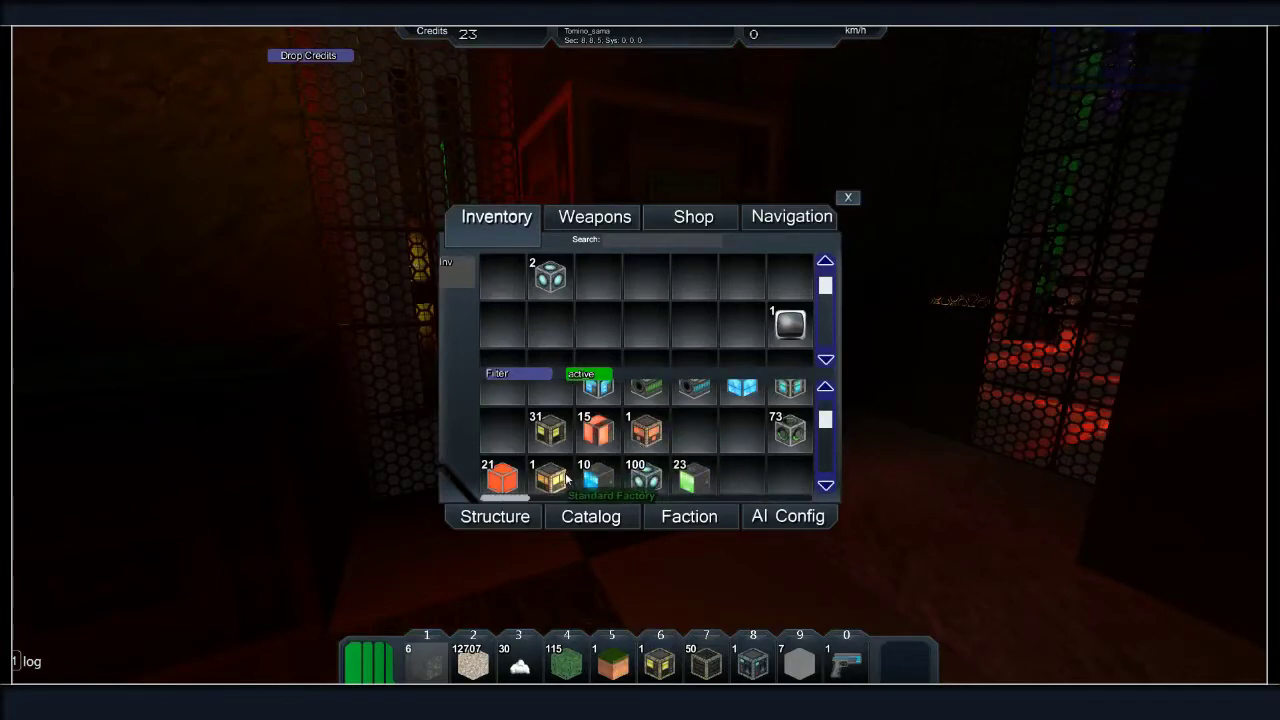
scroll(686, 434, up, 1)
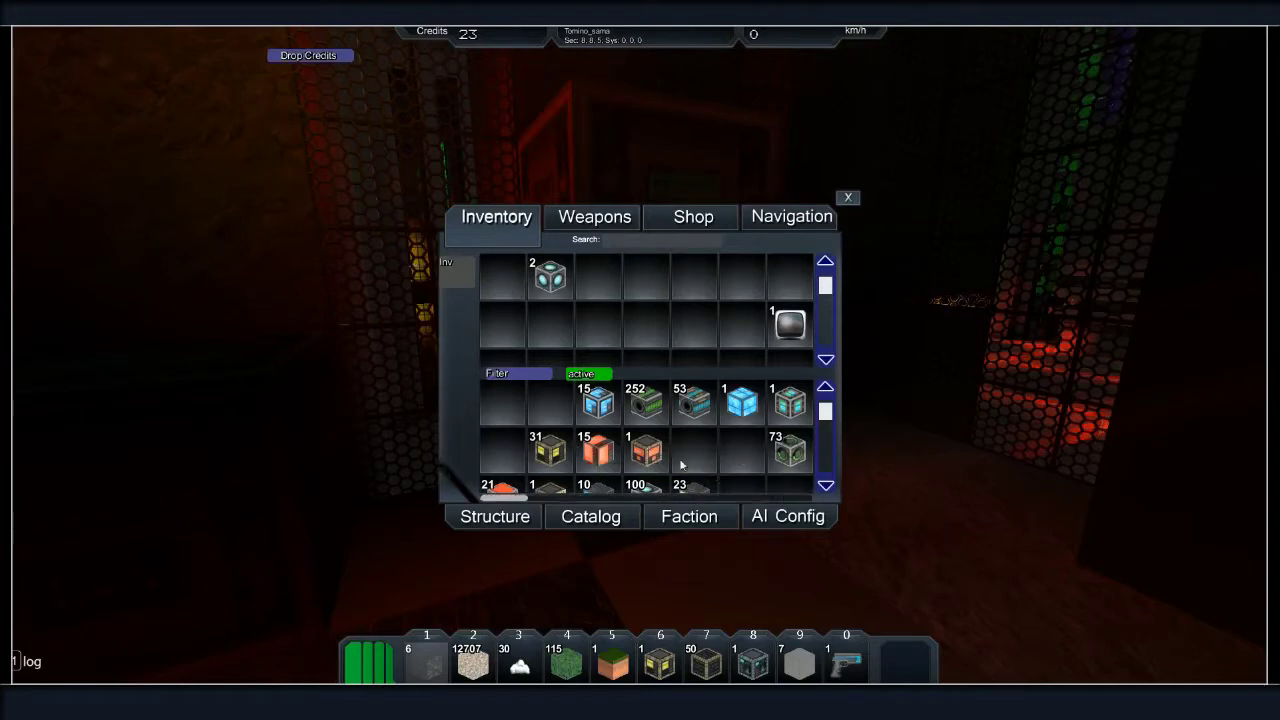
Check the neighbouring resource storage's capsule stocks, then the Capsule Refinery, closing each panel
key(Escape)
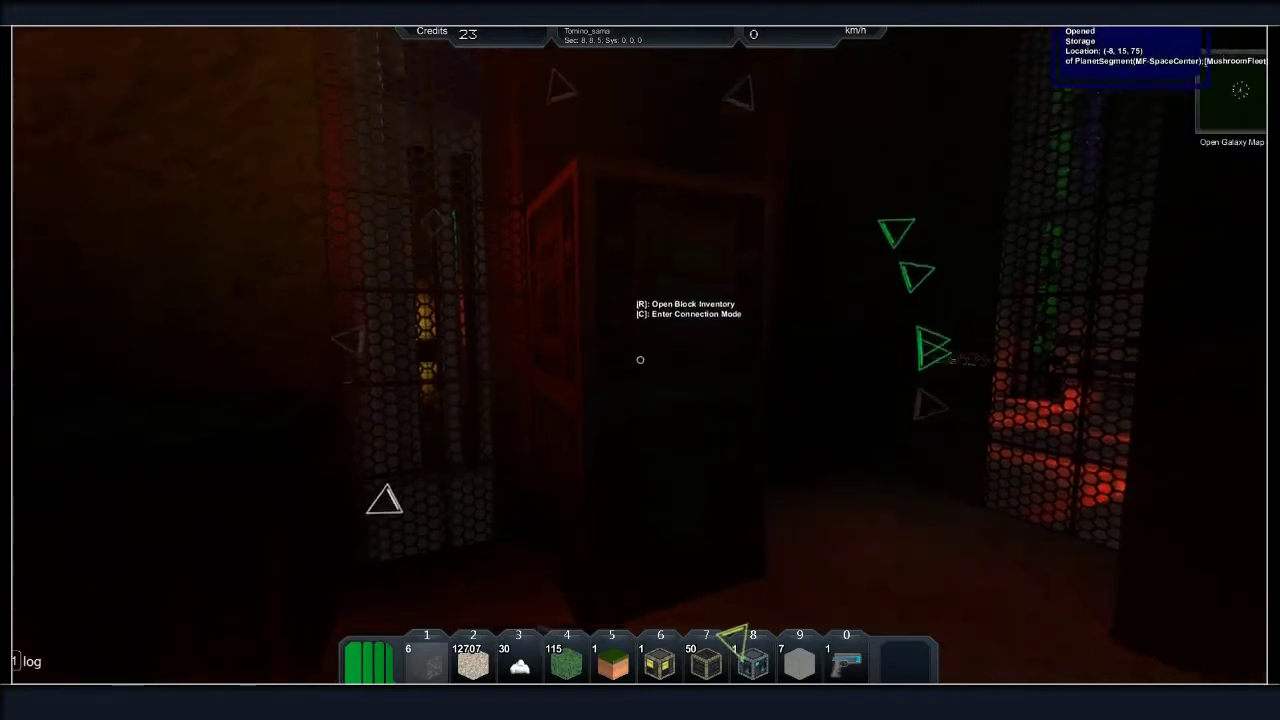
key(r)
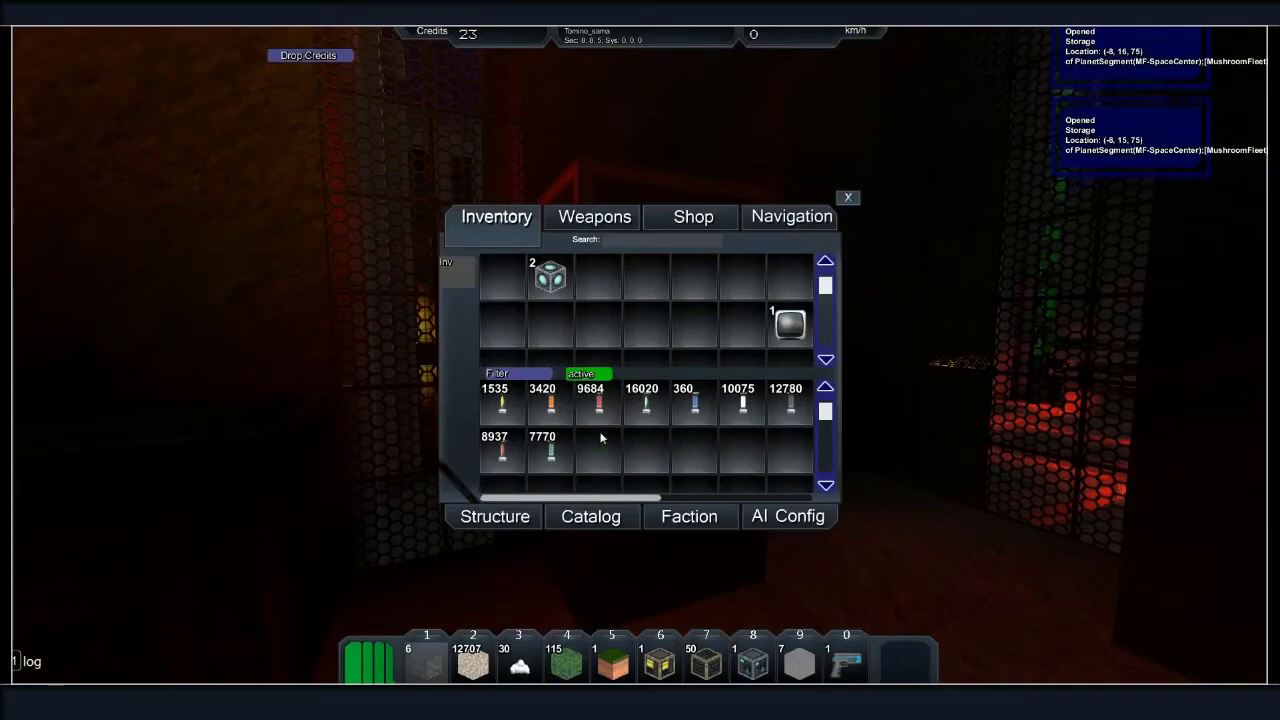
key(Escape)
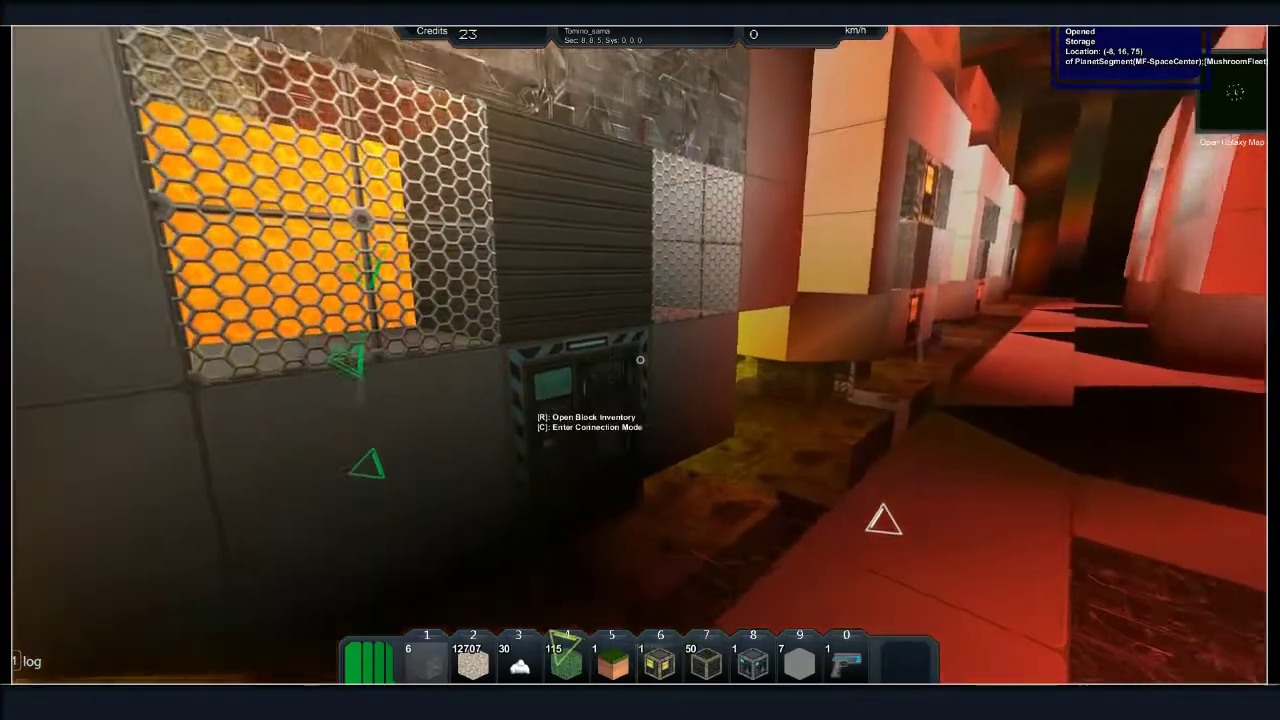
key(r)
key(Escape)
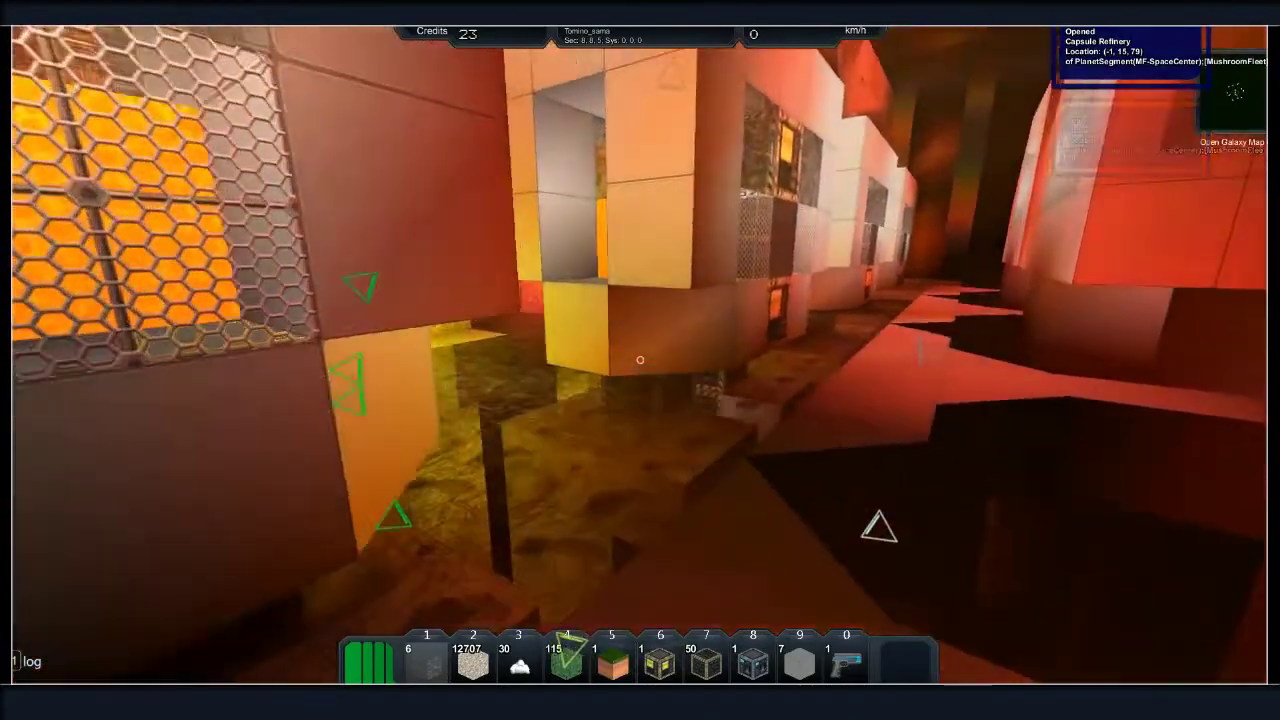
Inspect the Basic, Standard and Advanced Factories, confirming only the Standard Factory builds the Faction Module
key(r)
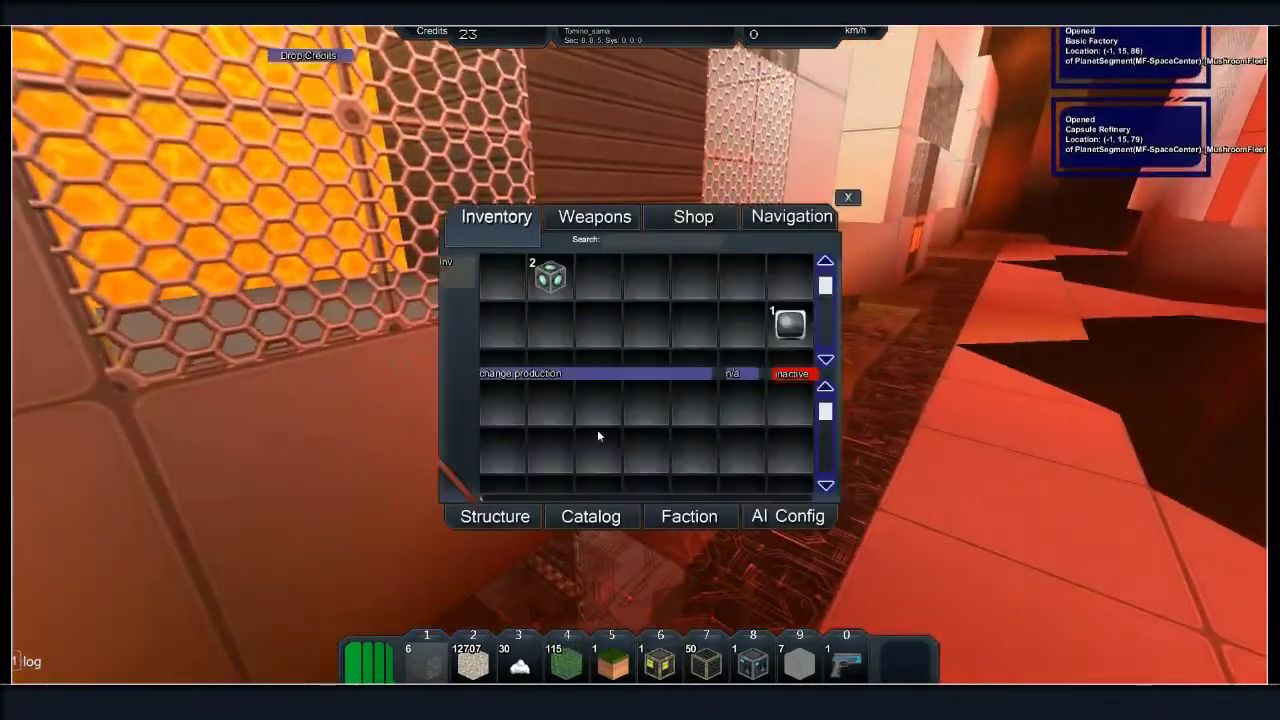
key(Escape)
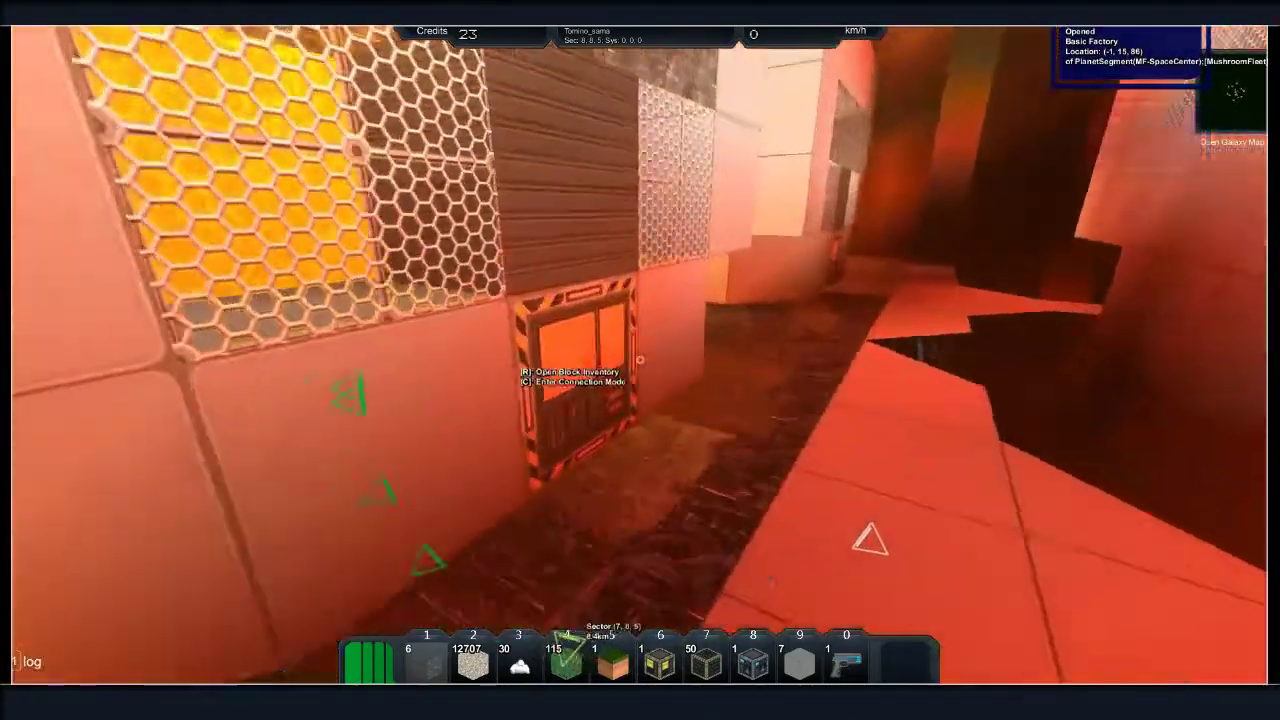
key(r)
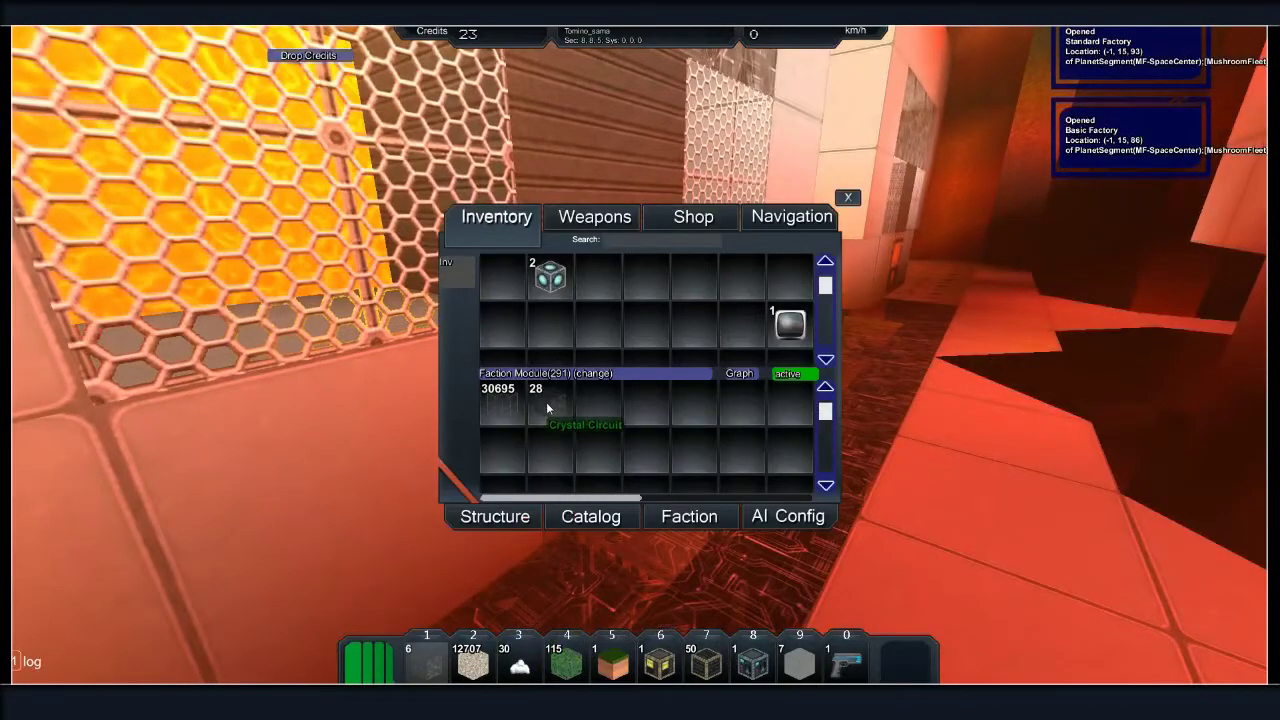
key(Escape)
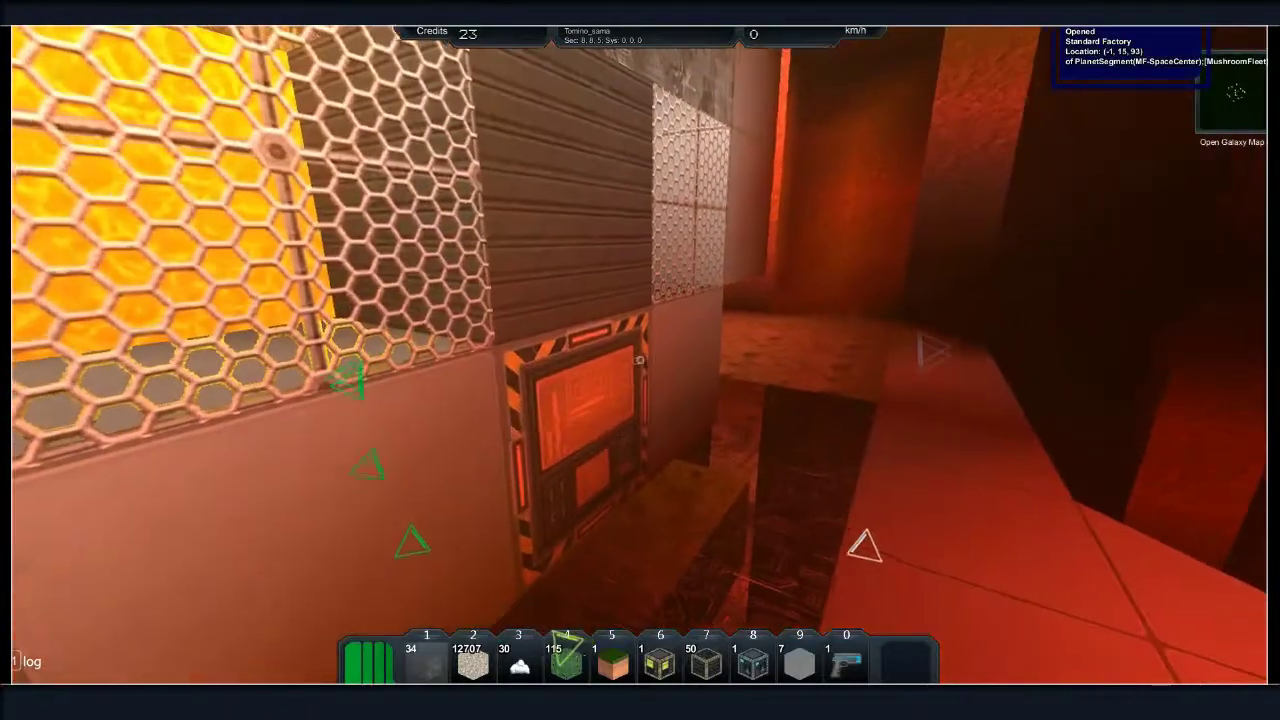
key(r)
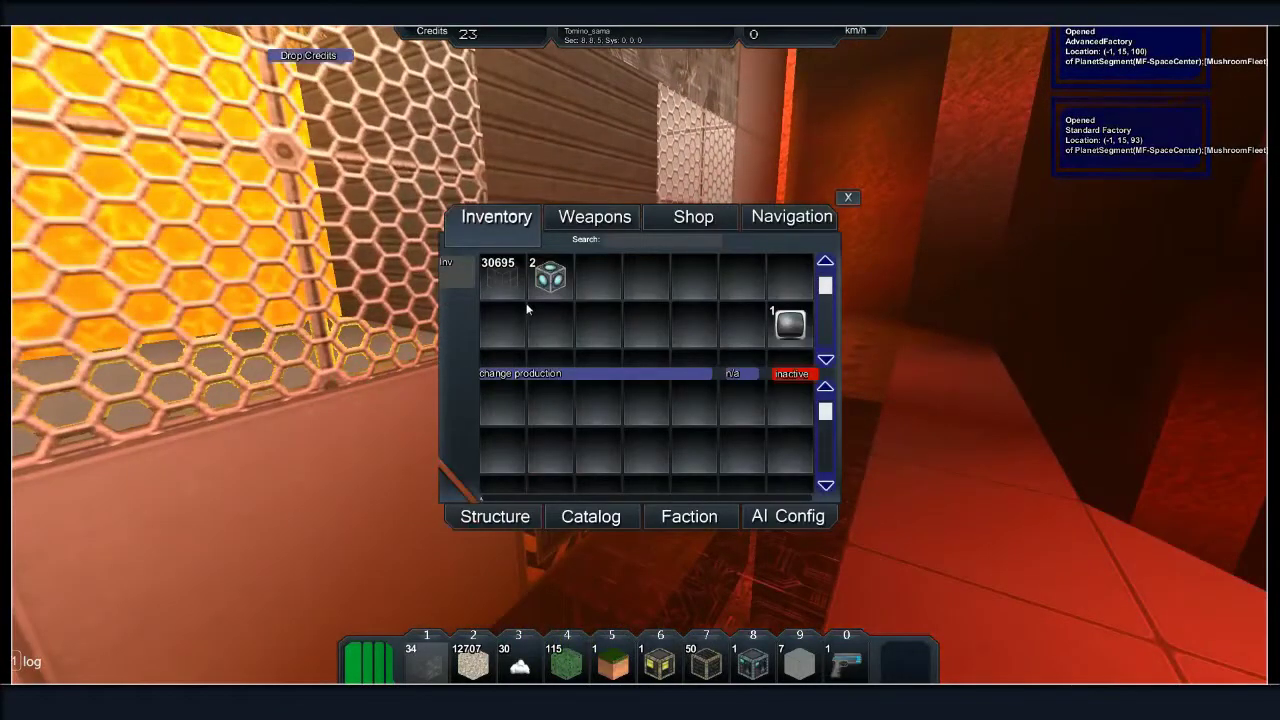
key(Escape)
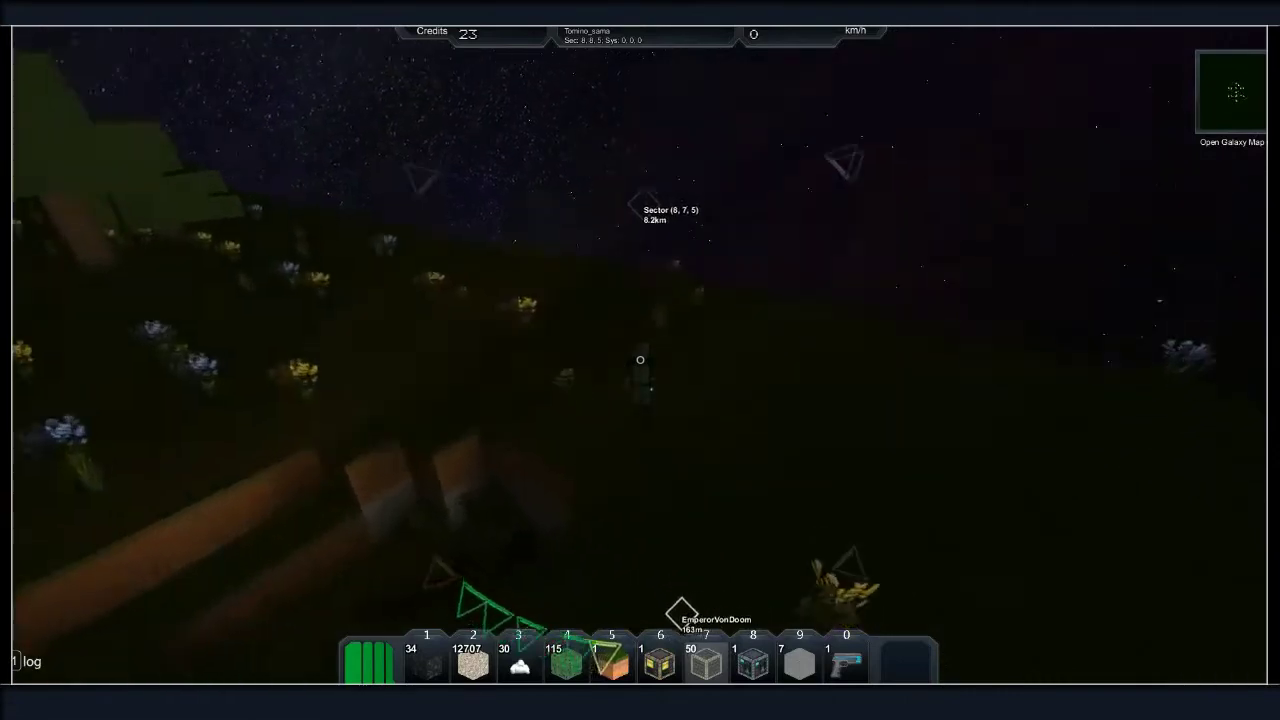
Outside on the night surface, switch to hotbar slot 6 and hide the HUD
key(6)
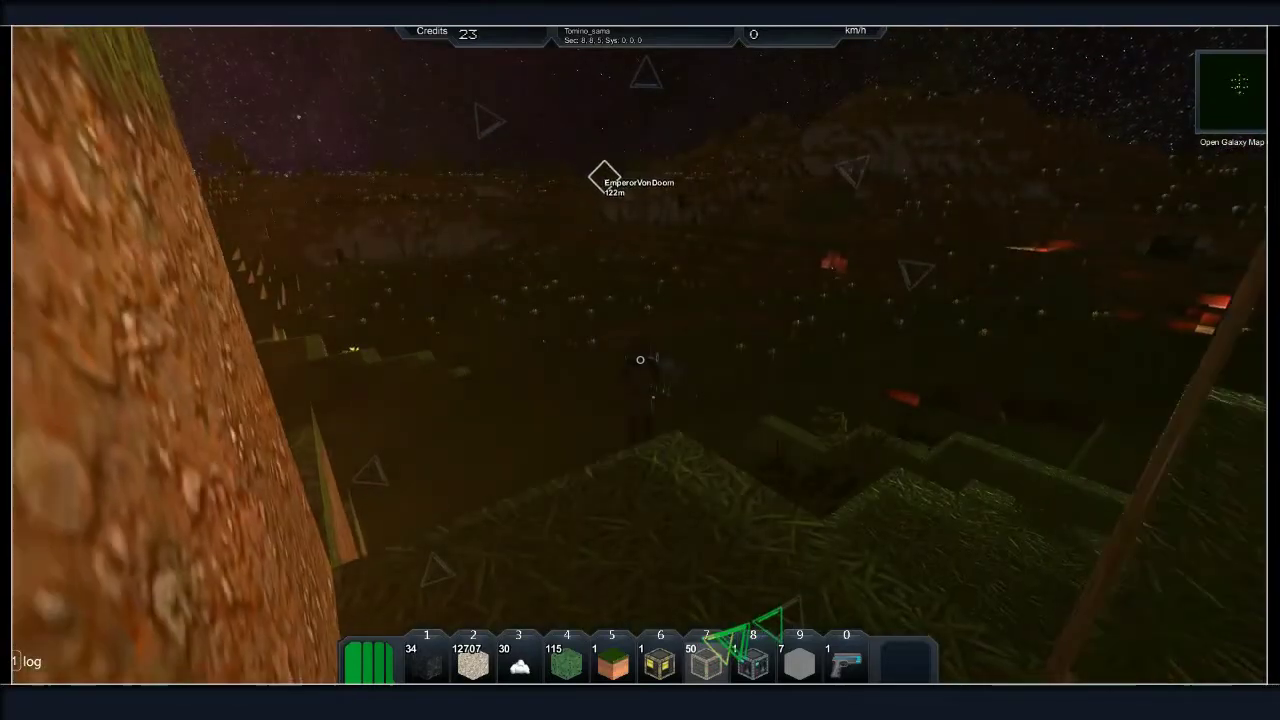
key(Tab)
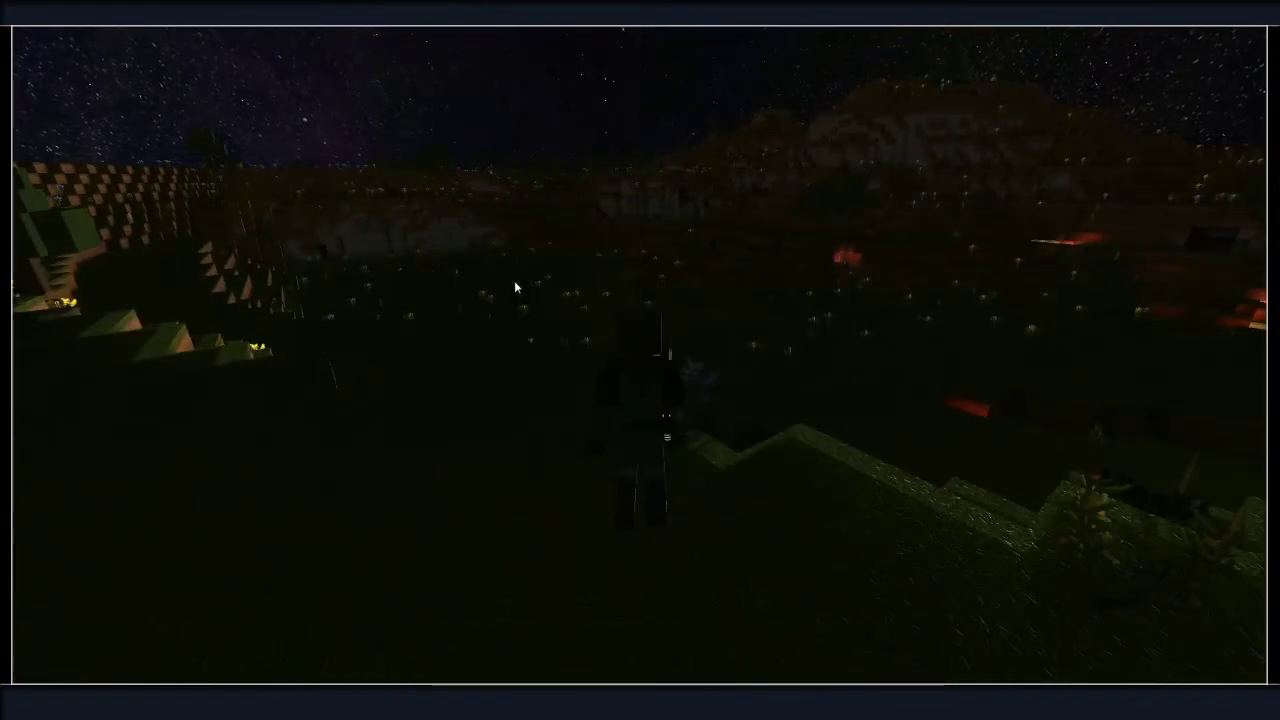